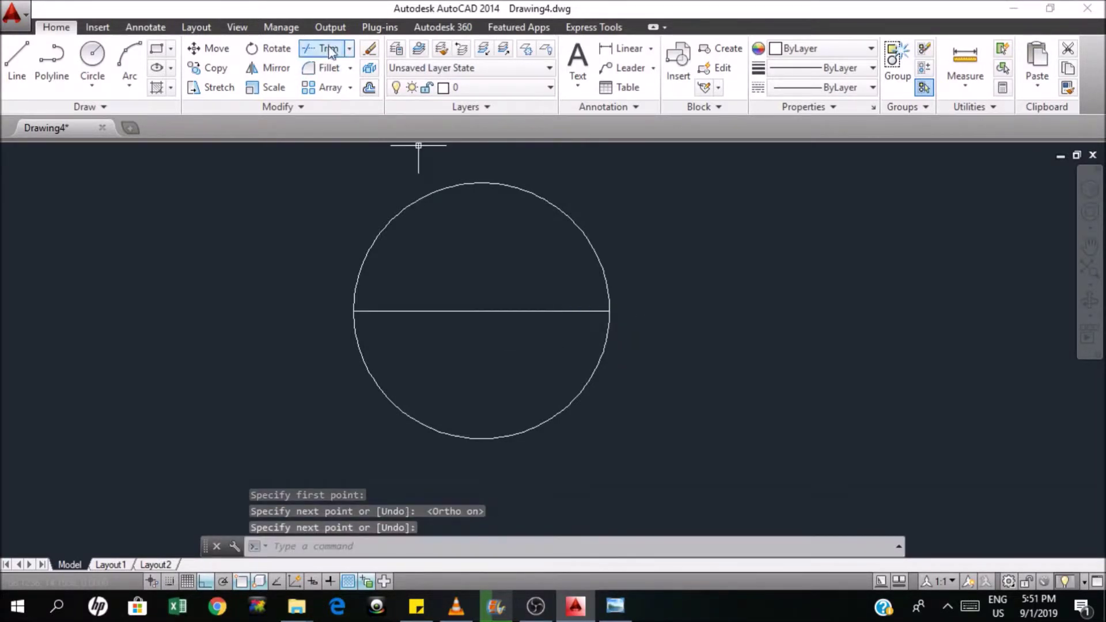
Trim away the lower half of the circle below its horizontal diameter line.
key("Return")
left_click(614, 436)
left_click(548, 366)
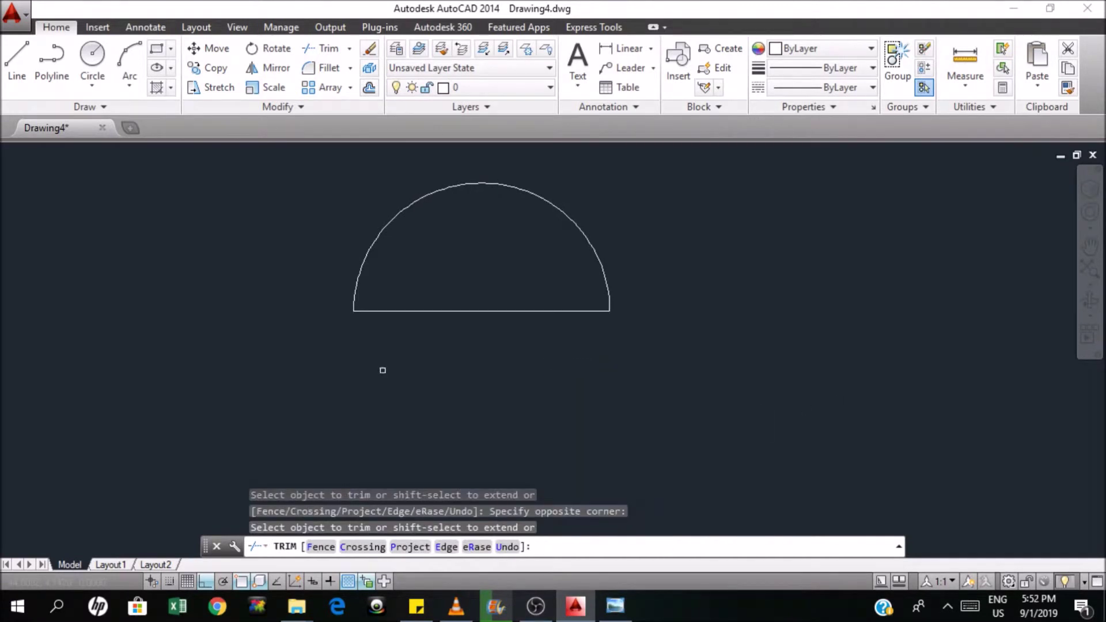
key("Return")
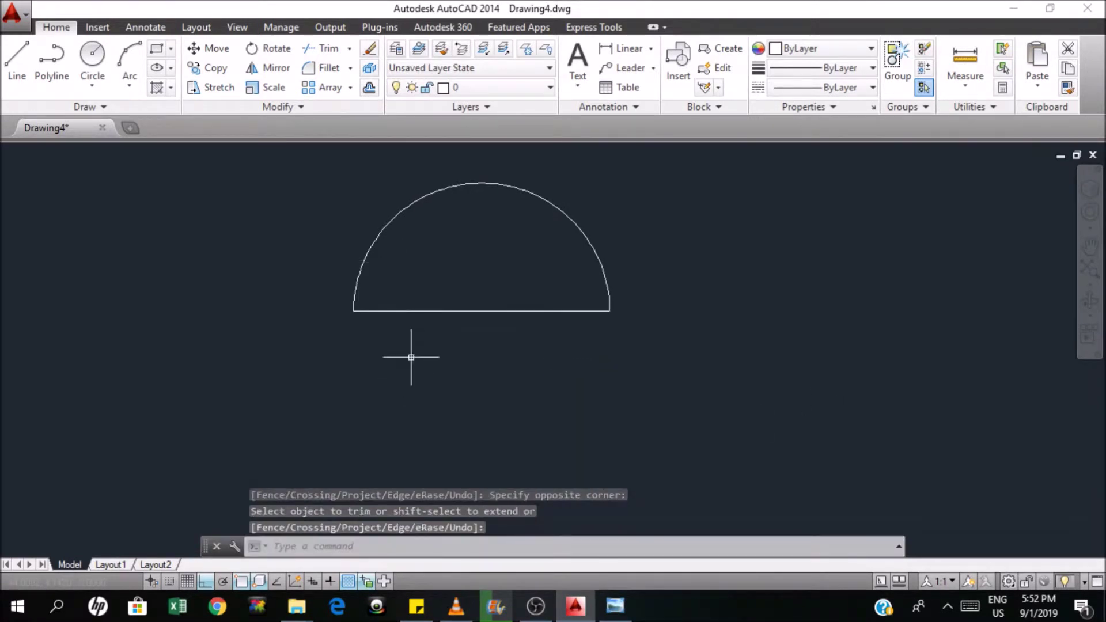
Switch to Windows Photo Viewer and examine the antenna and head dimensions in the reference drawing.
left_click(615, 607)
scroll(579, 159, "up", 1)
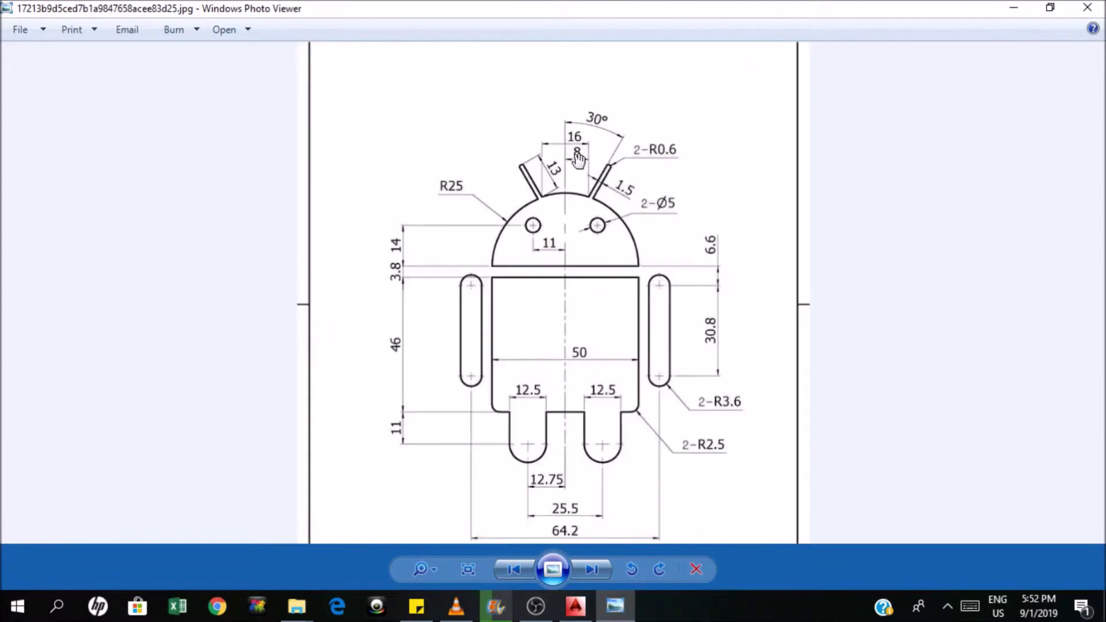
scroll(568, 198, "up", 2)
scroll(509, 144, "down", 1)
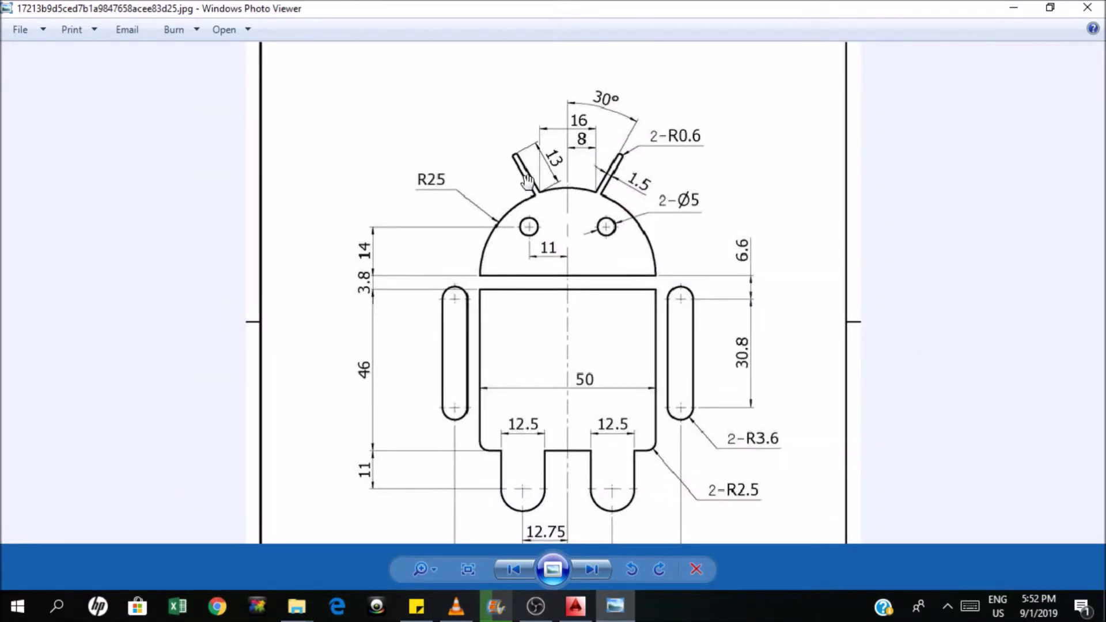
scroll(575, 148, "up", 1)
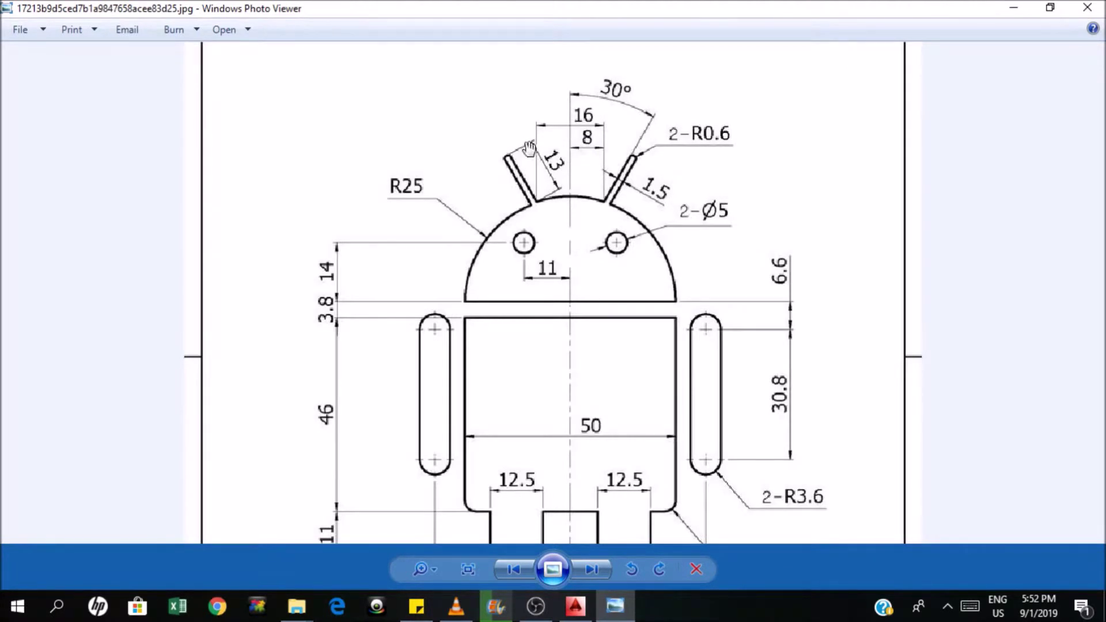
scroll(553, 156, "up", 1)
scroll(590, 184, "down", 2)
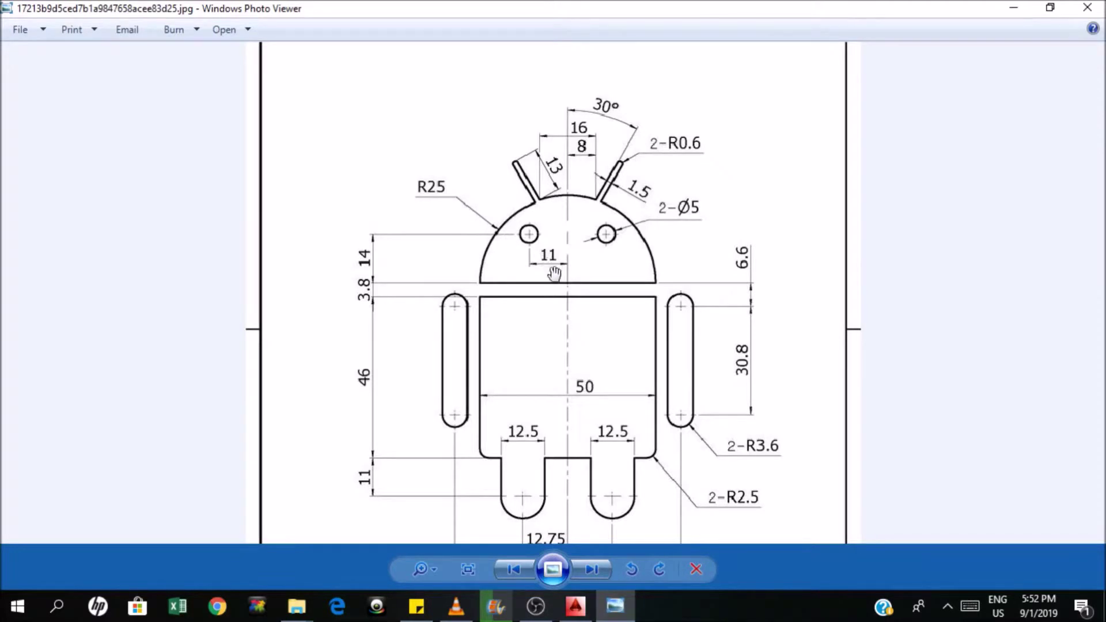
Return to AutoCAD and draw a vertical line 38 units up from the midpoint of the semicircle's base.
left_click(575, 606)
left_click(21, 73)
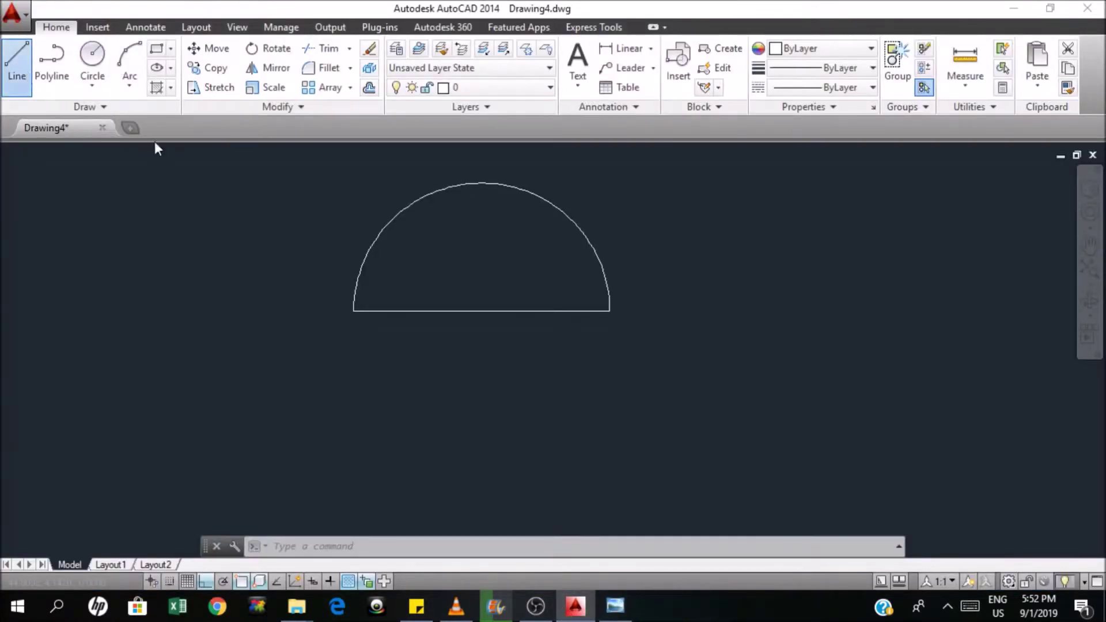
left_click(478, 310)
scroll(487, 433, "down", 3)
type("38")
key("Return")
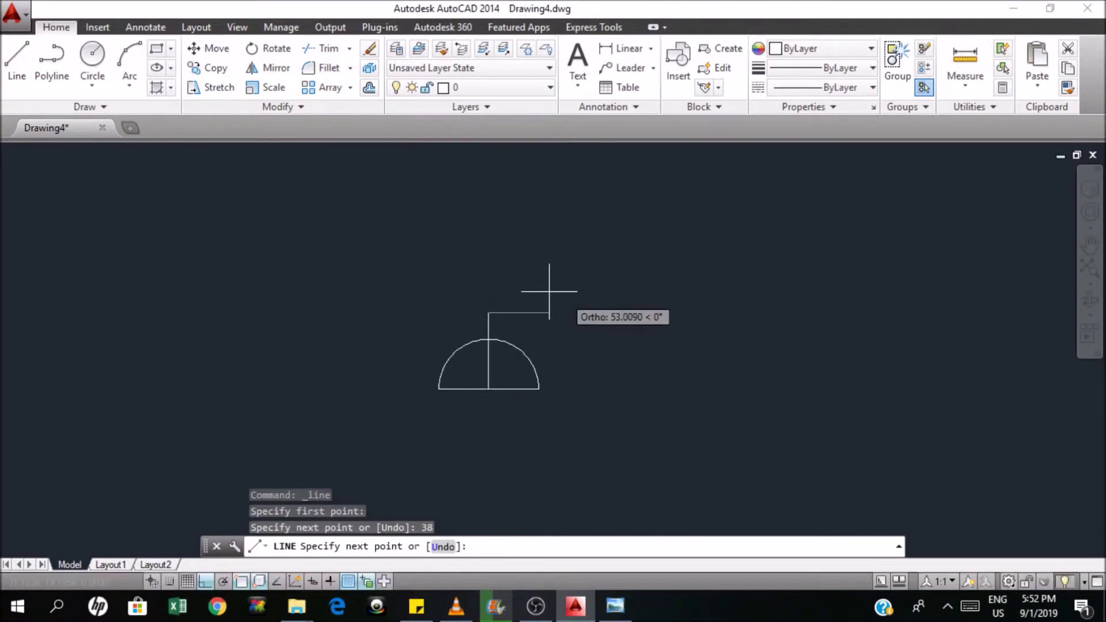
key("Escape")
Rotate the vertical line by 30 degrees about its lower endpoint on the semicircle's base.
scroll(487, 316, "up", 4)
left_click(488, 291)
left_click(435, 260)
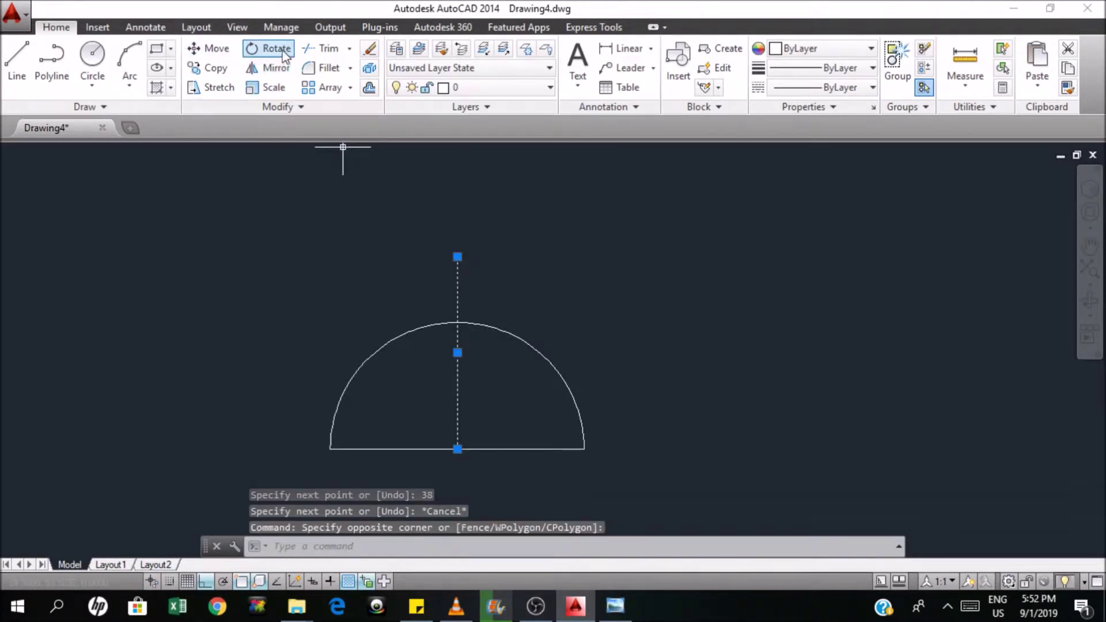
left_click(277, 50)
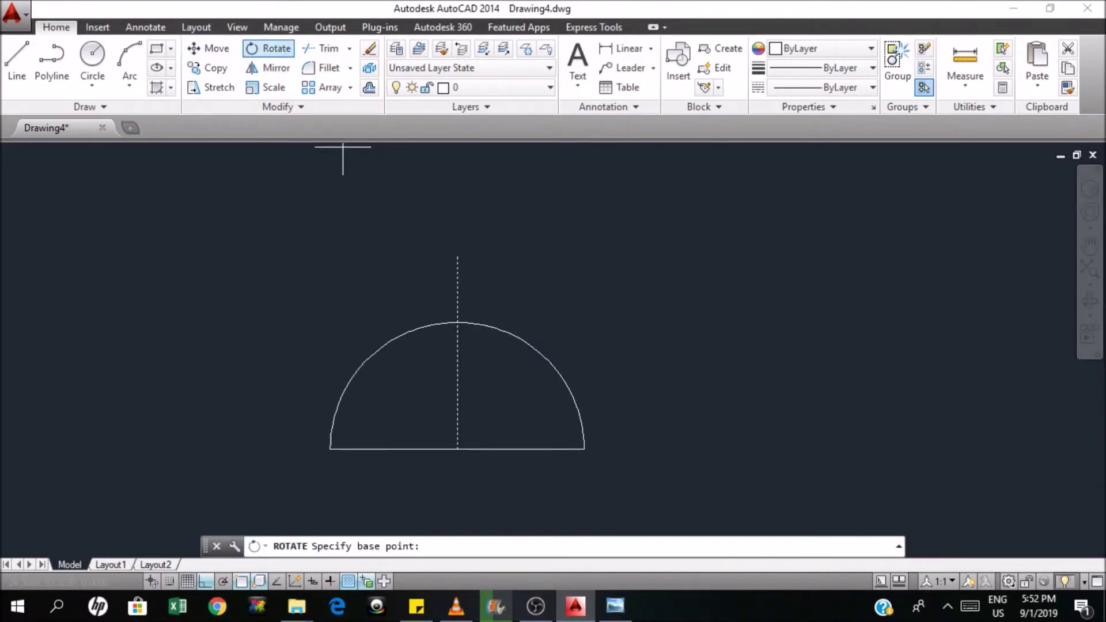
left_click(458, 449)
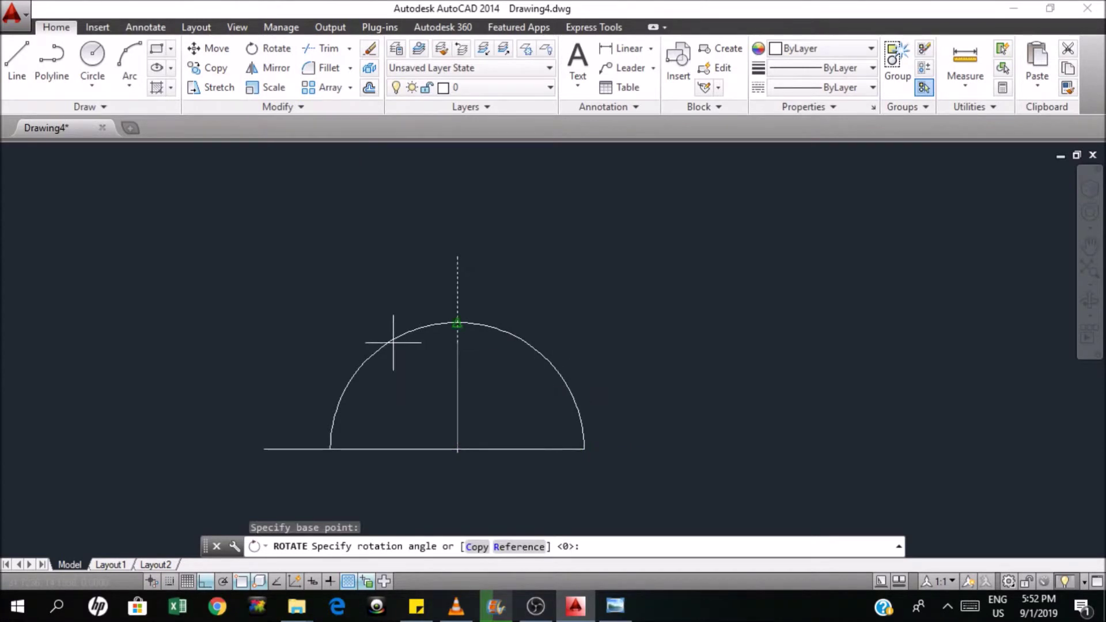
type("30")
key("Return")
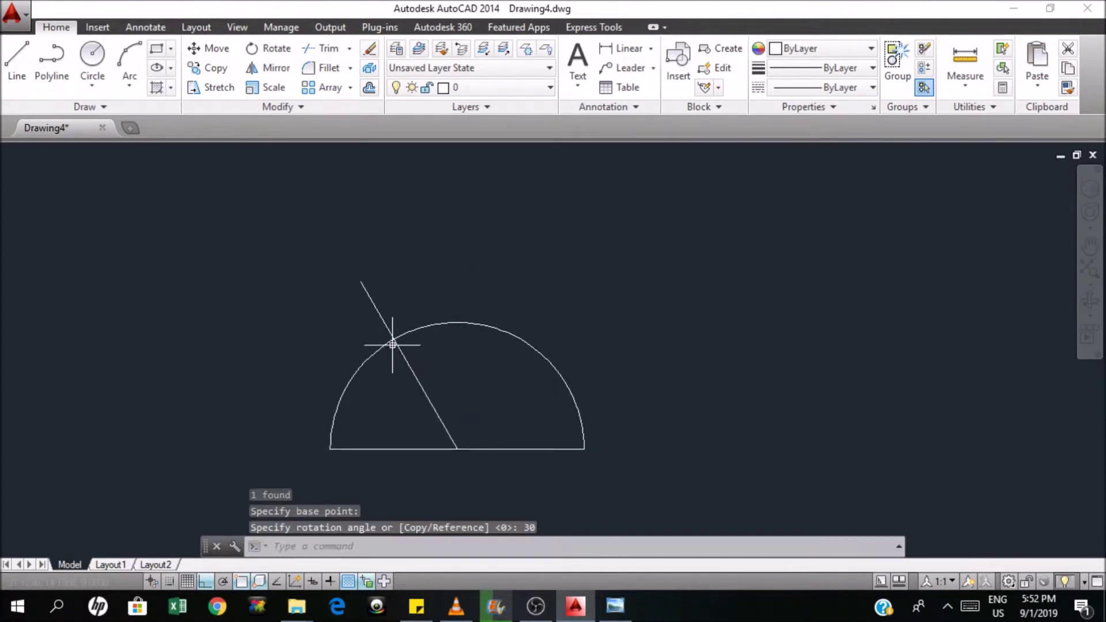
Offset the inclined line by .75 to both sides, checking the antenna width in the reference drawing.
left_click(374, 91)
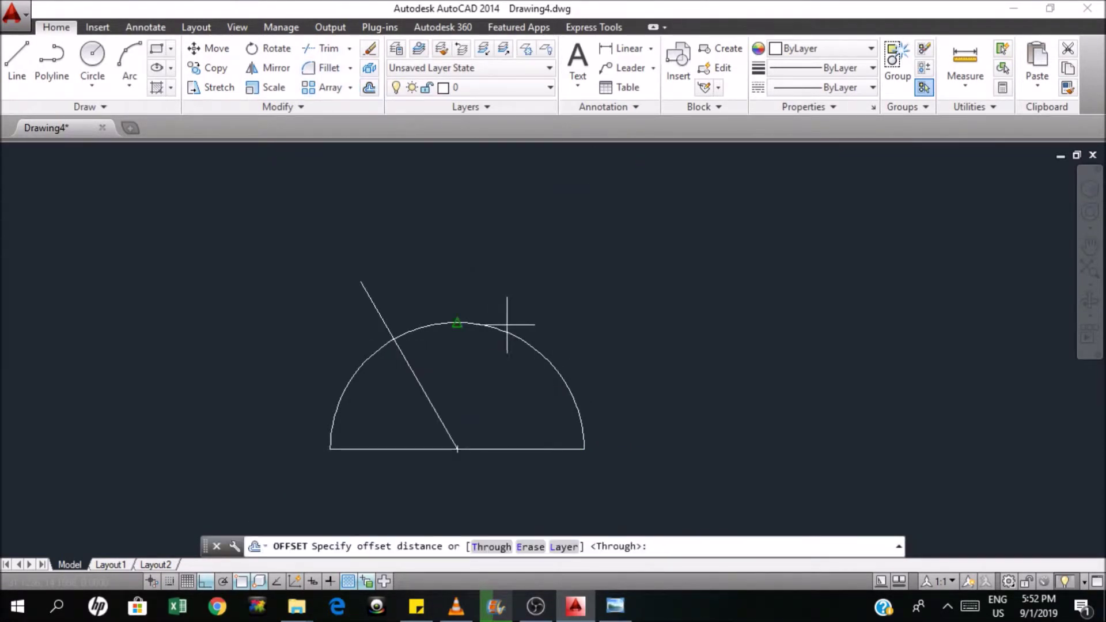
left_click(619, 605)
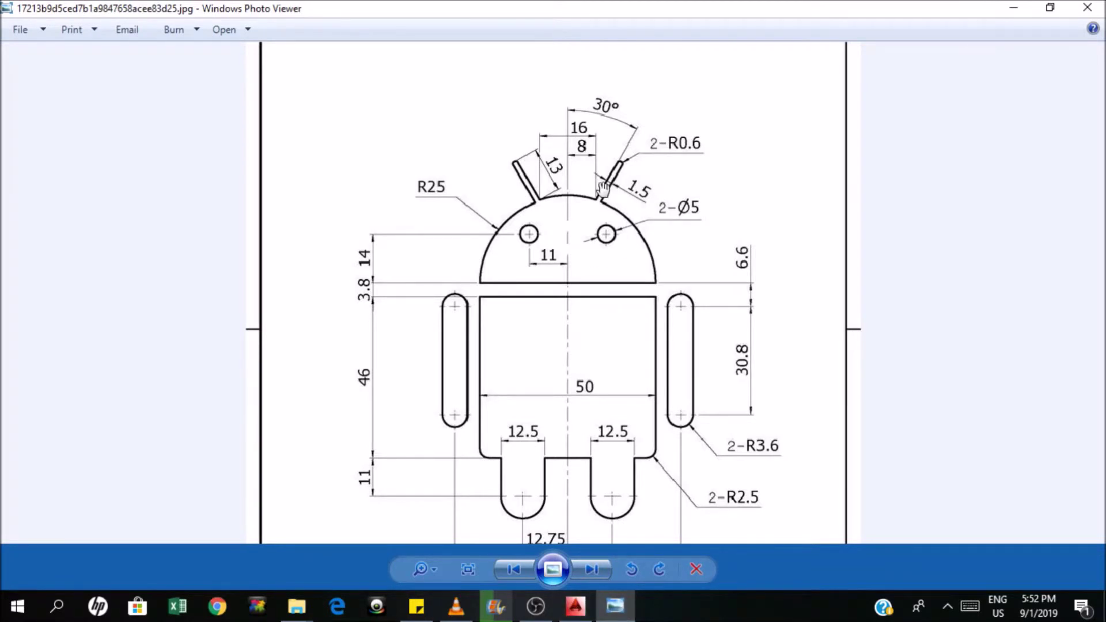
left_click(575, 606)
scroll(387, 346, "up", 4)
scroll(378, 242, "down", 2)
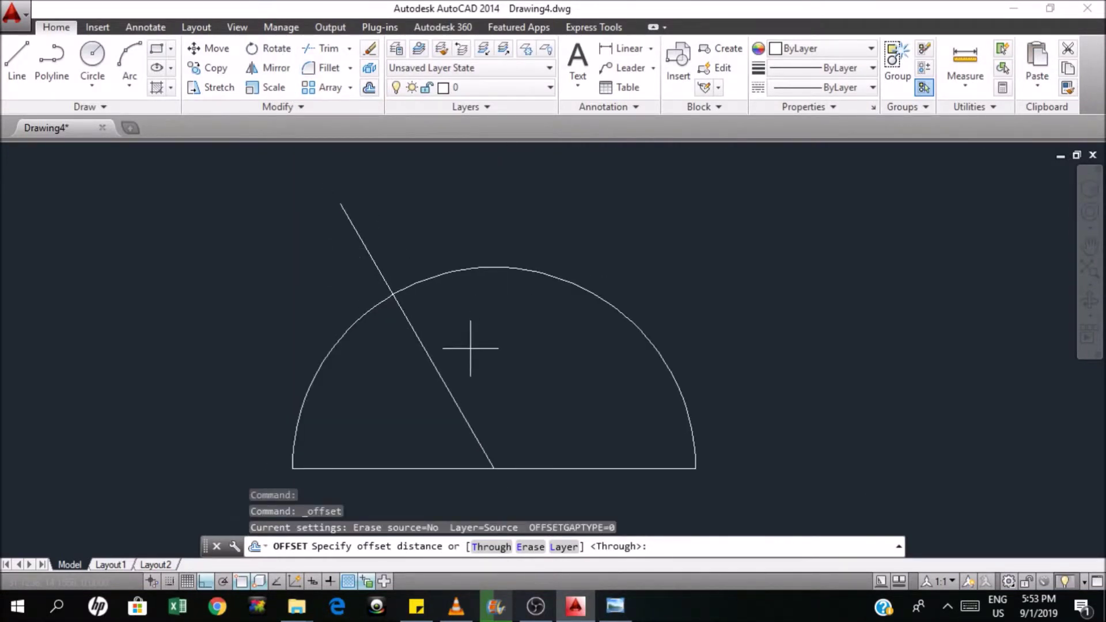
type("5")
key("Return")
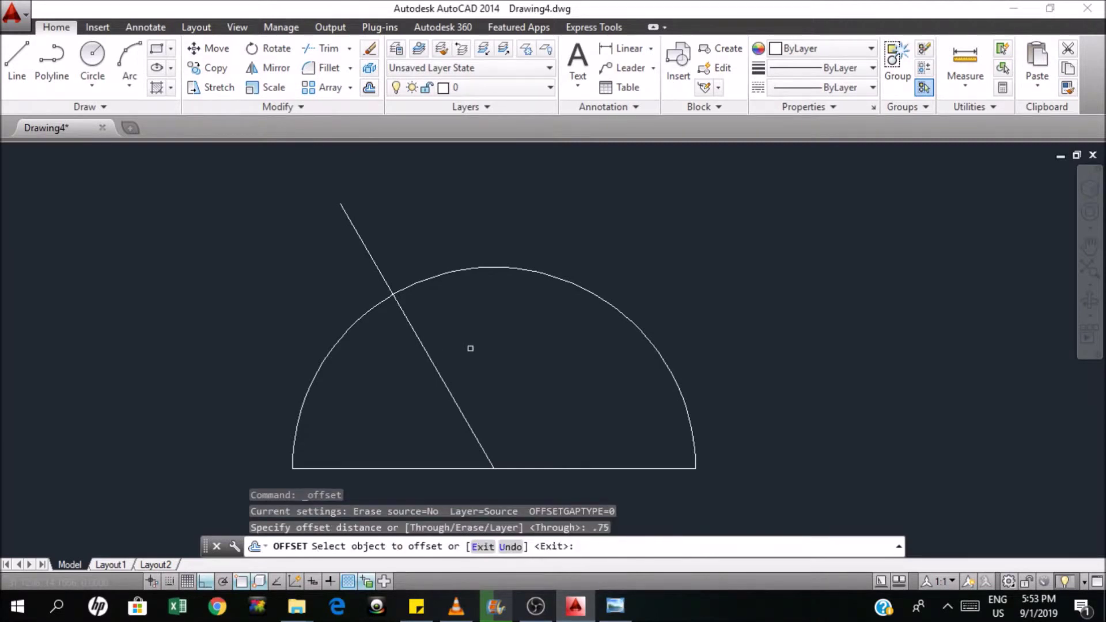
left_click(357, 231)
left_click(403, 245)
left_click(375, 268)
left_click(311, 303)
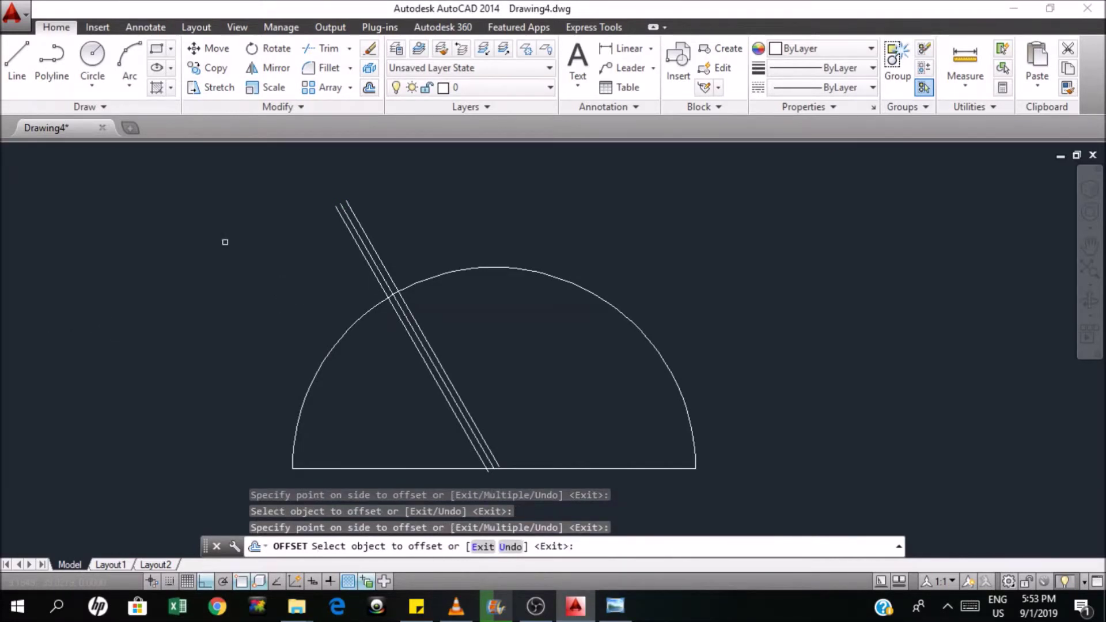
Join the upper ends of the two offset lines with a short line and delete the original centre line.
left_click(16, 61)
left_click(335, 206)
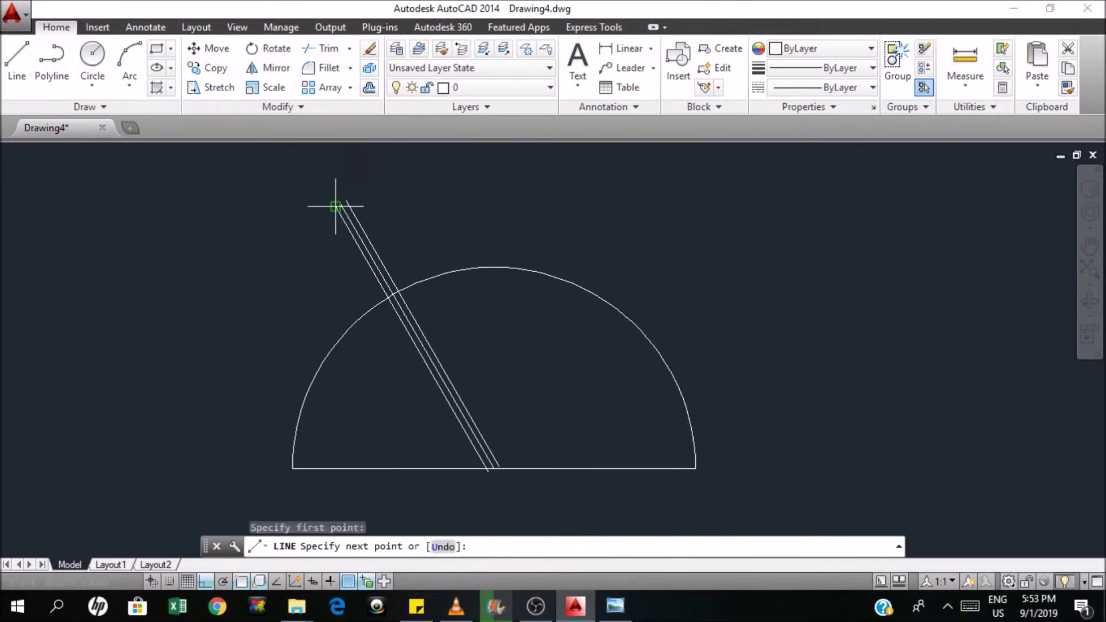
left_click(346, 201)
key("Escape")
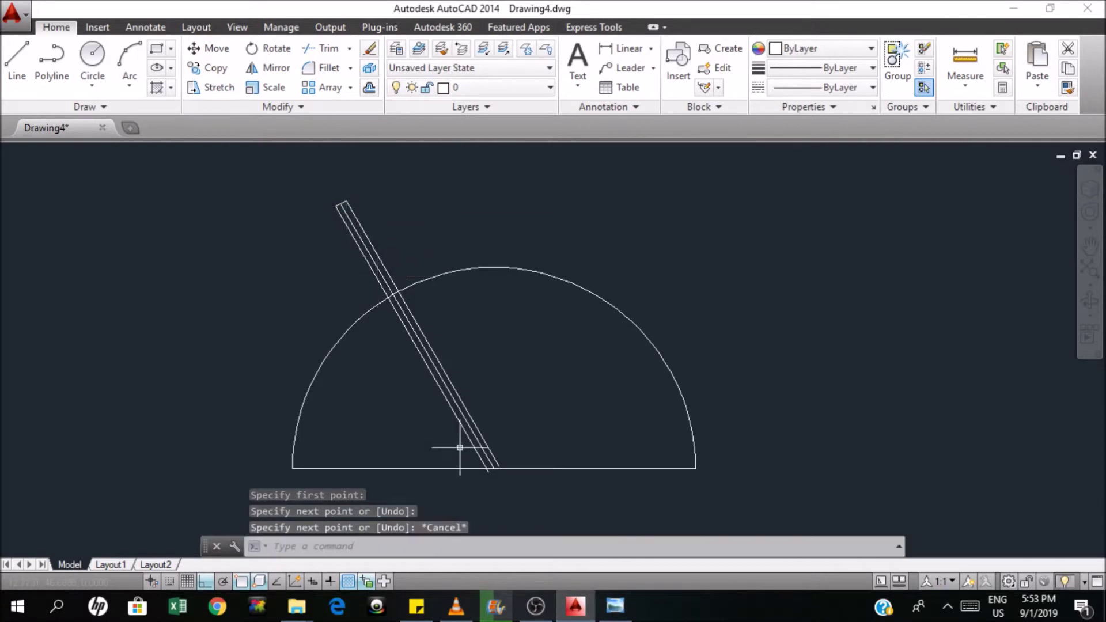
left_click(482, 447)
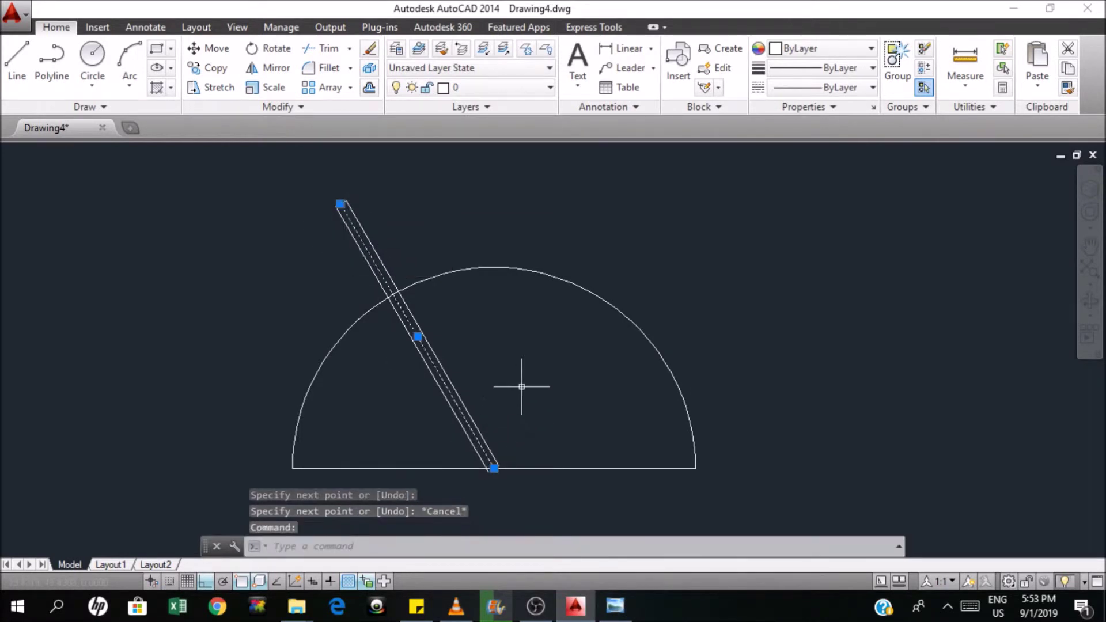
key("Delete")
Trim the antenna lines inside the semicircle and the piece of arc between them.
left_click(314, 50)
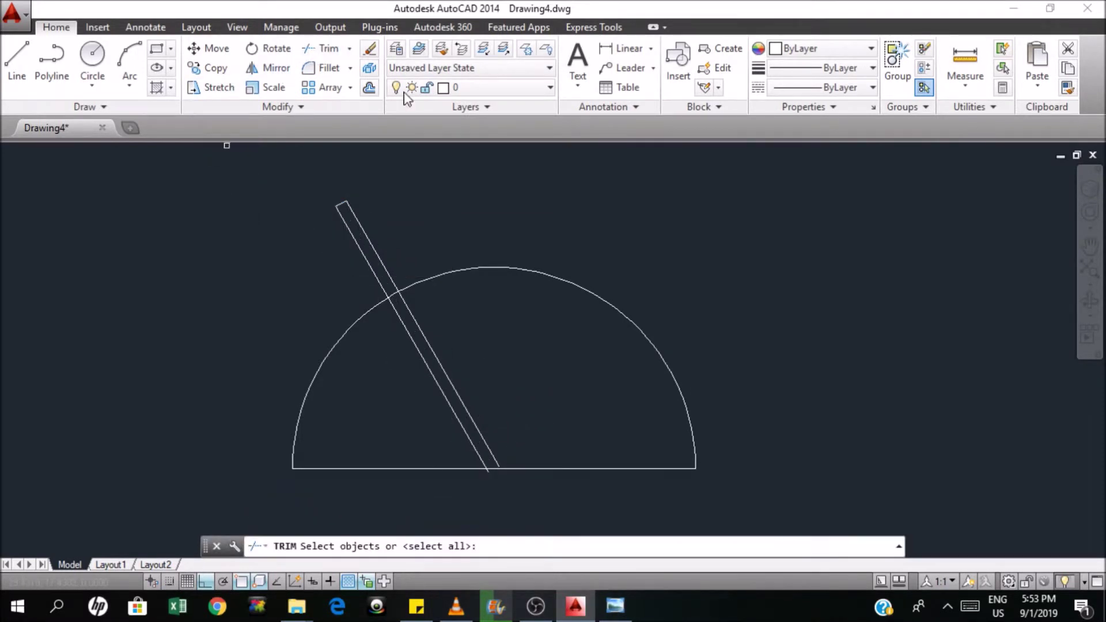
key("Return")
scroll(505, 498, "up", 4)
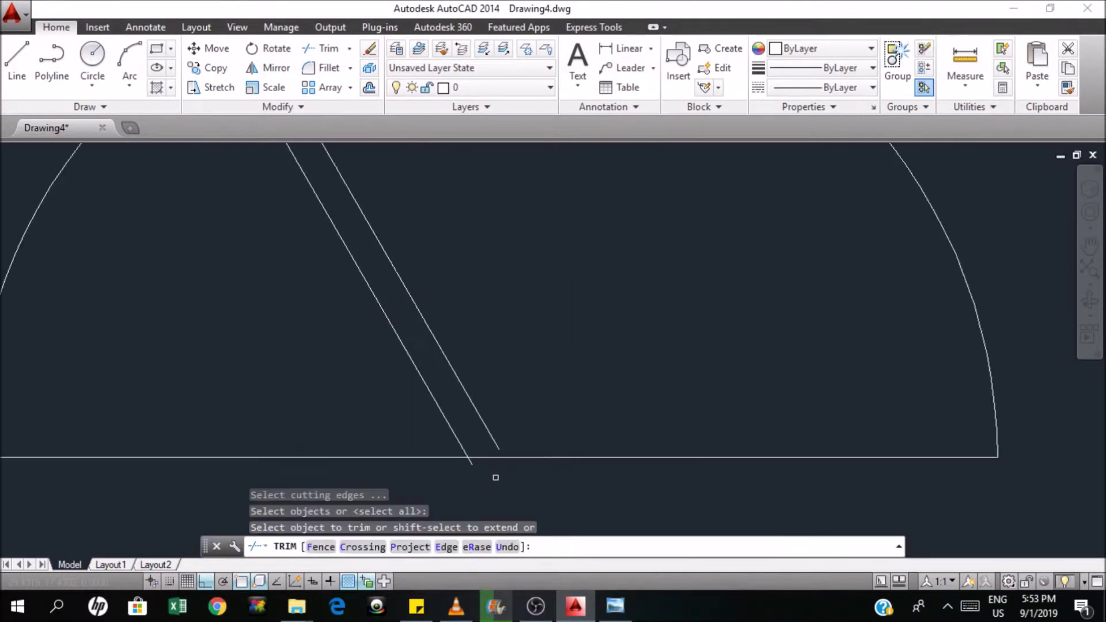
left_click(477, 467)
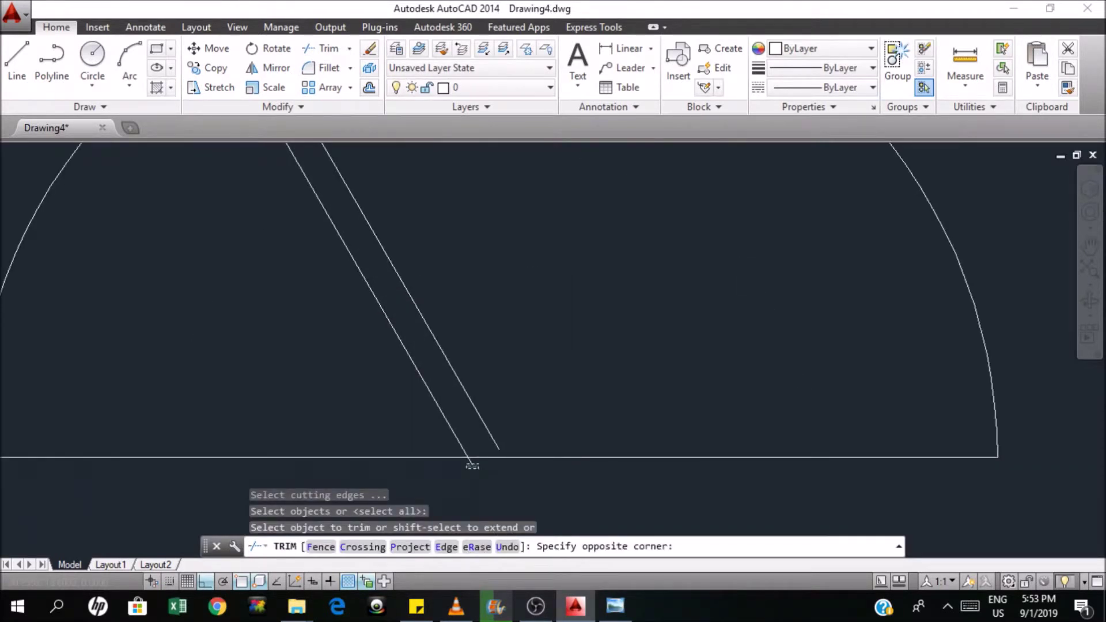
left_click(516, 417)
left_click(521, 416)
left_click(394, 373)
scroll(444, 444, "down", 5)
scroll(370, 296, "up", 4)
left_click(428, 405)
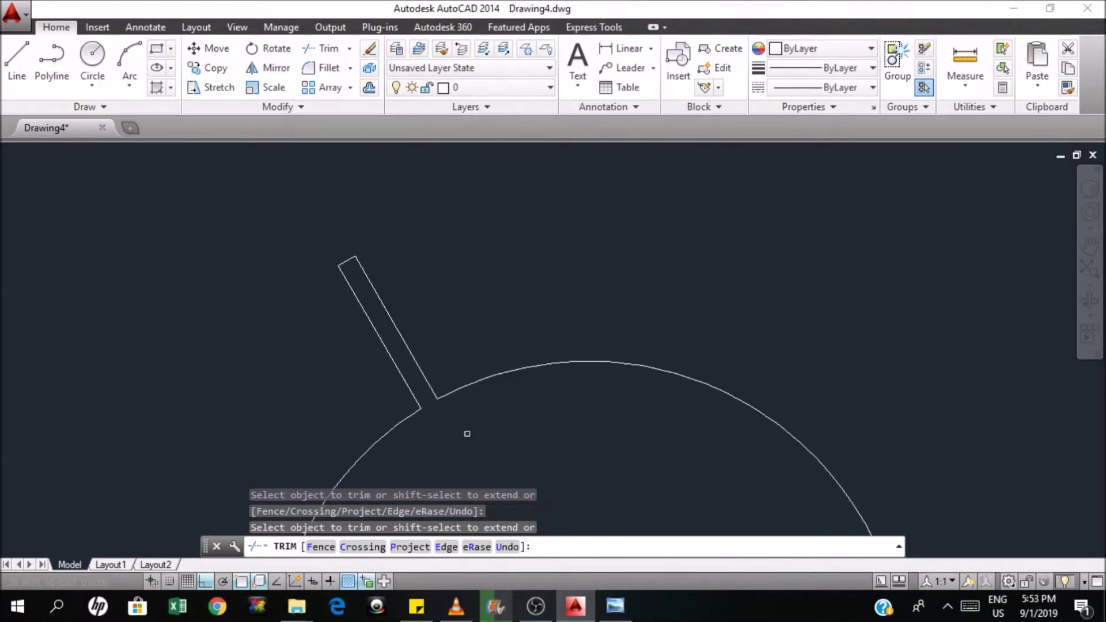
Check the antenna tip radius in the reference drawing and fillet the tip's right corner with radius .6.
left_click(615, 606)
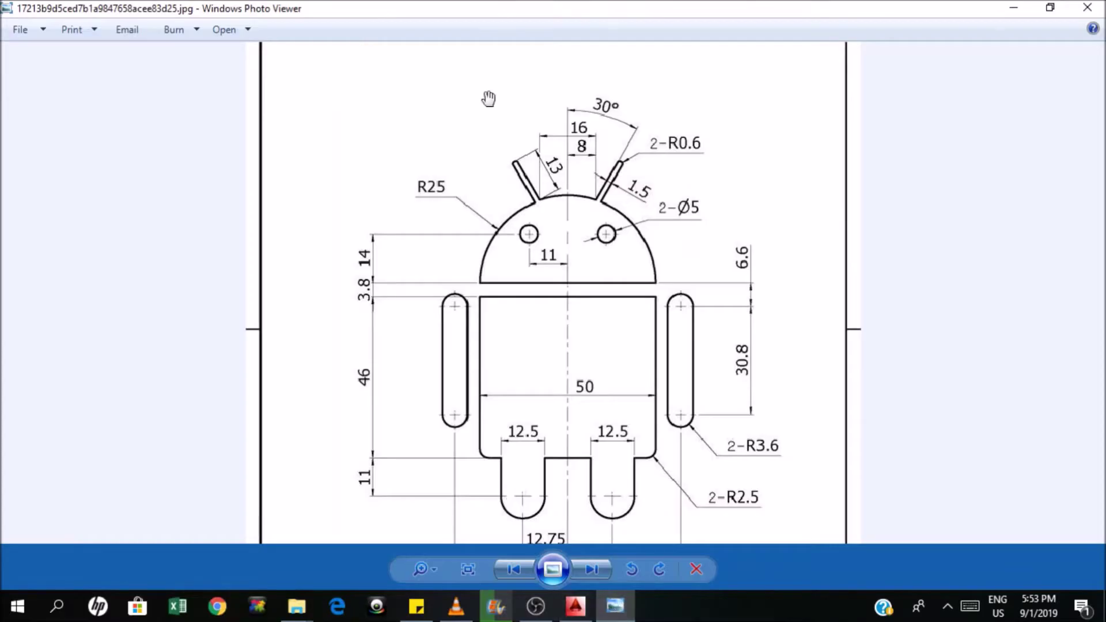
scroll(660, 147, "down", 1)
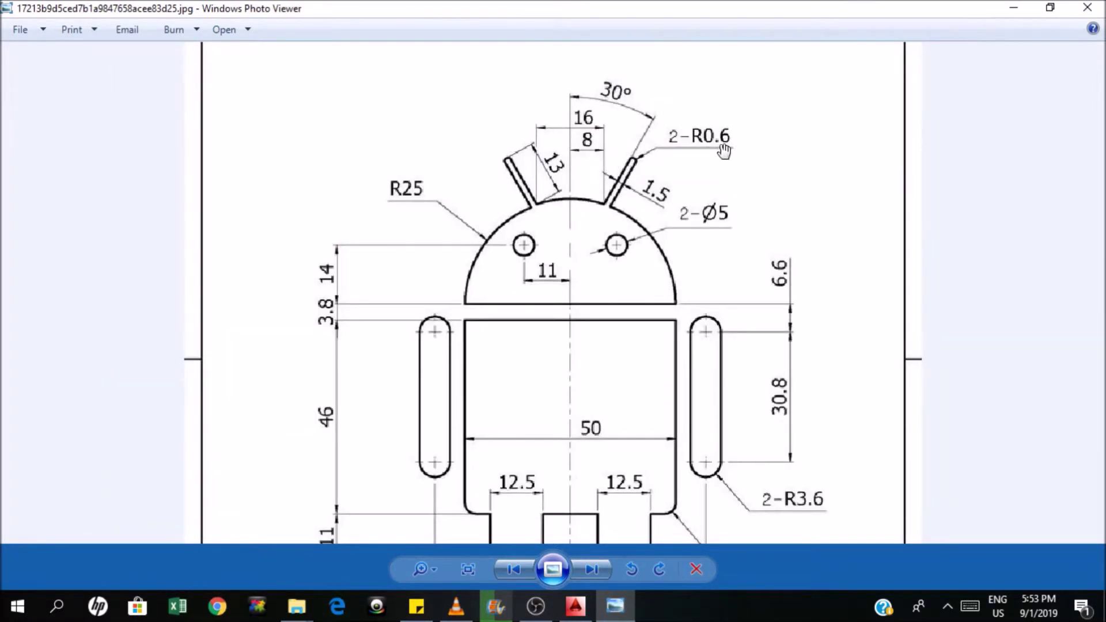
left_click(575, 606)
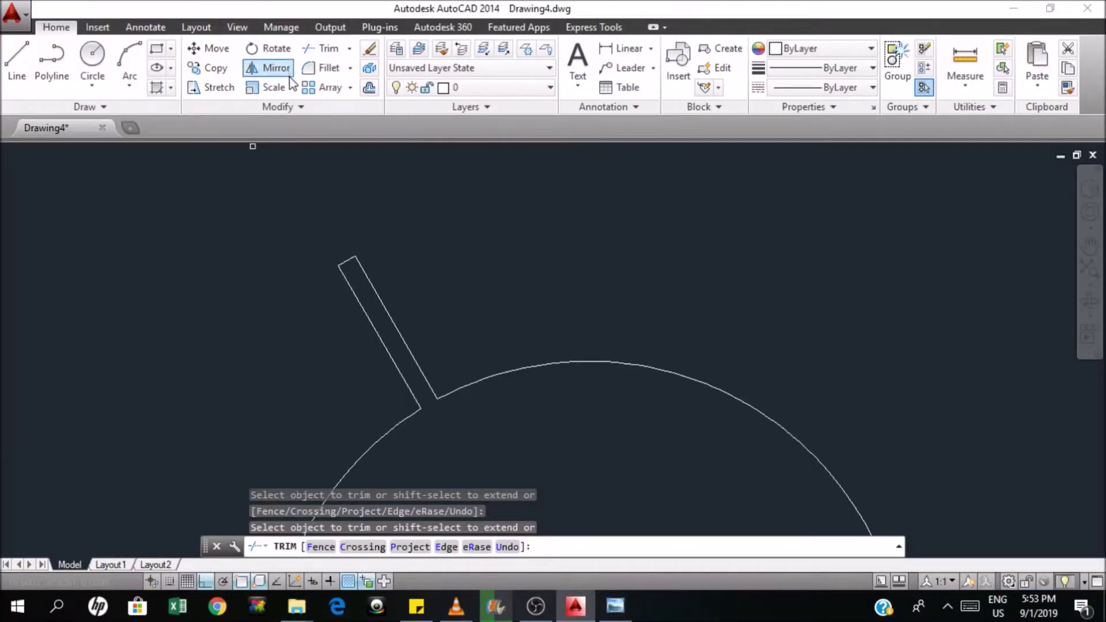
key("Escape")
type("f")
key("Return")
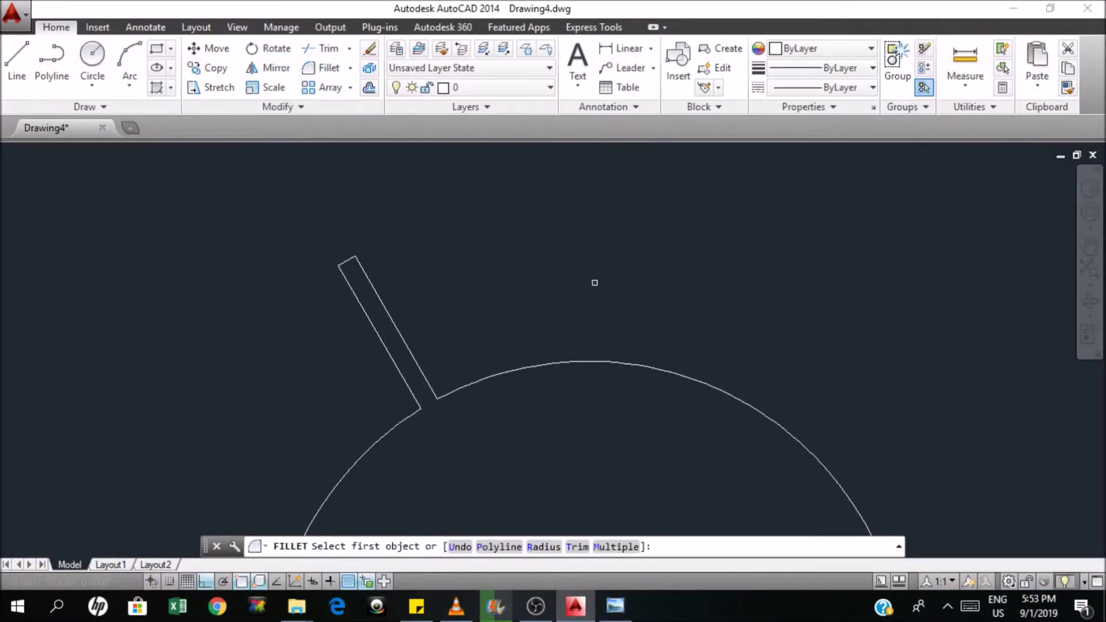
type("r")
key("Return")
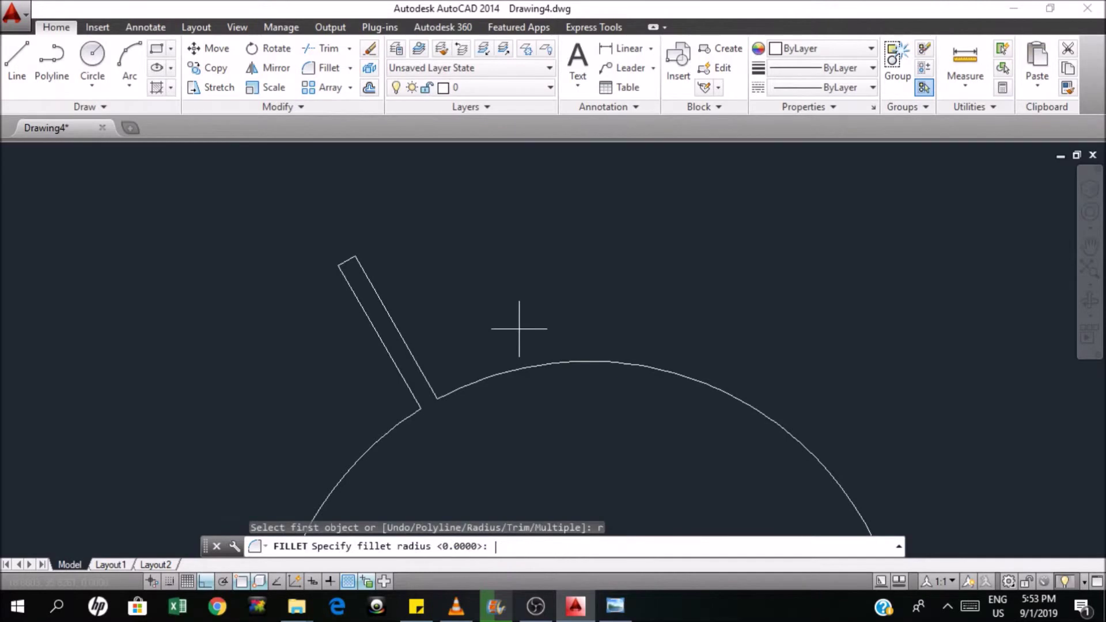
key("Return")
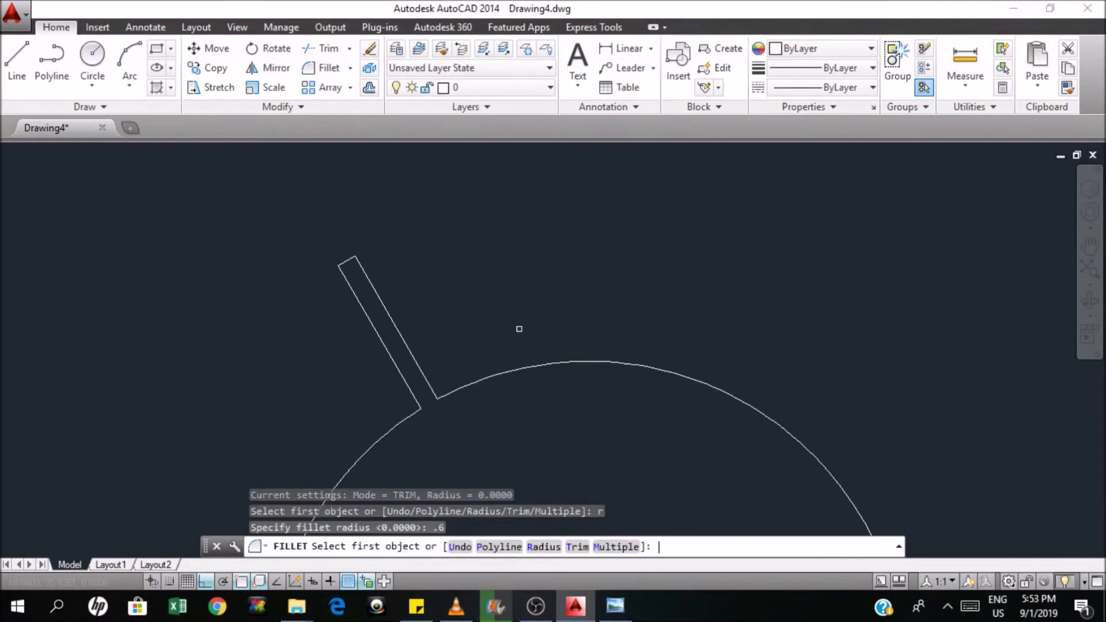
left_click(347, 262)
left_click(358, 263)
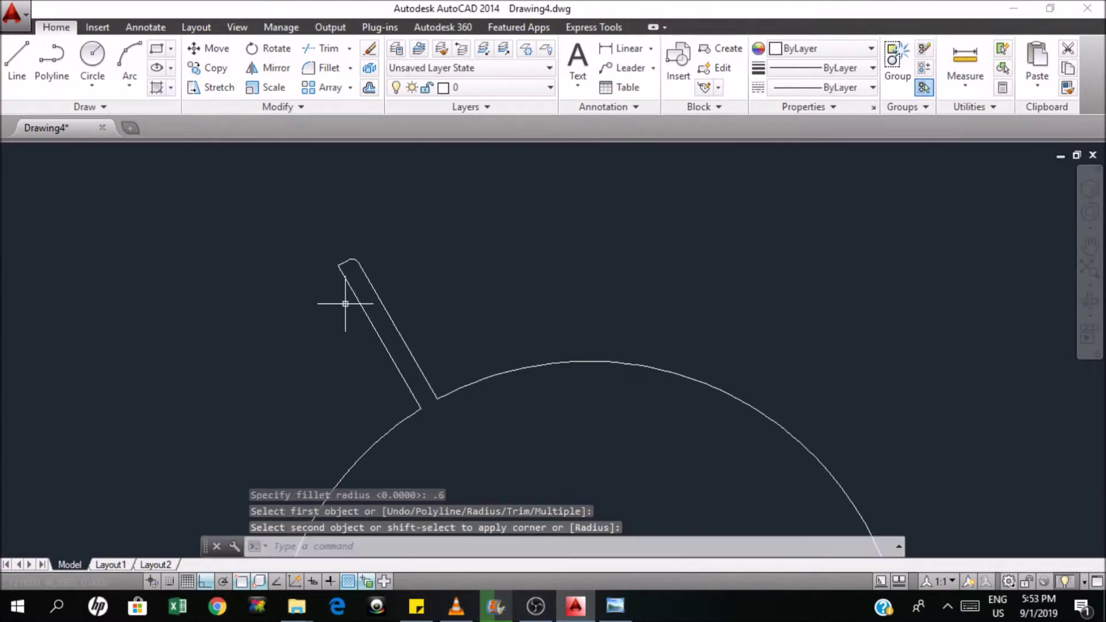
Fillet the left corner of the antenna tip with the same radius.
left_click(322, 69)
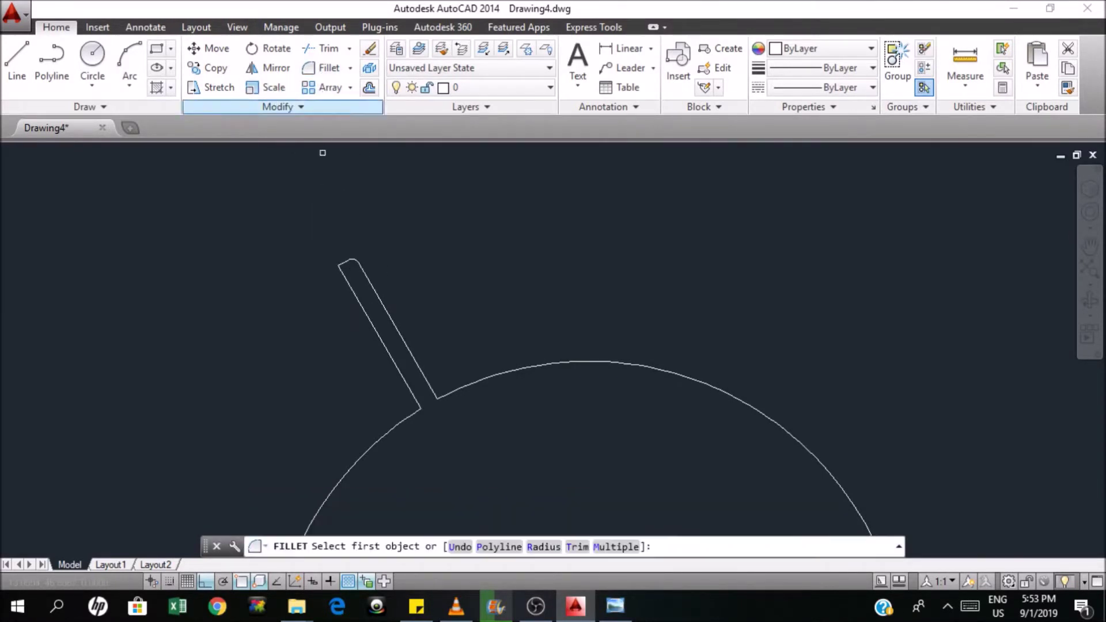
left_click(340, 264)
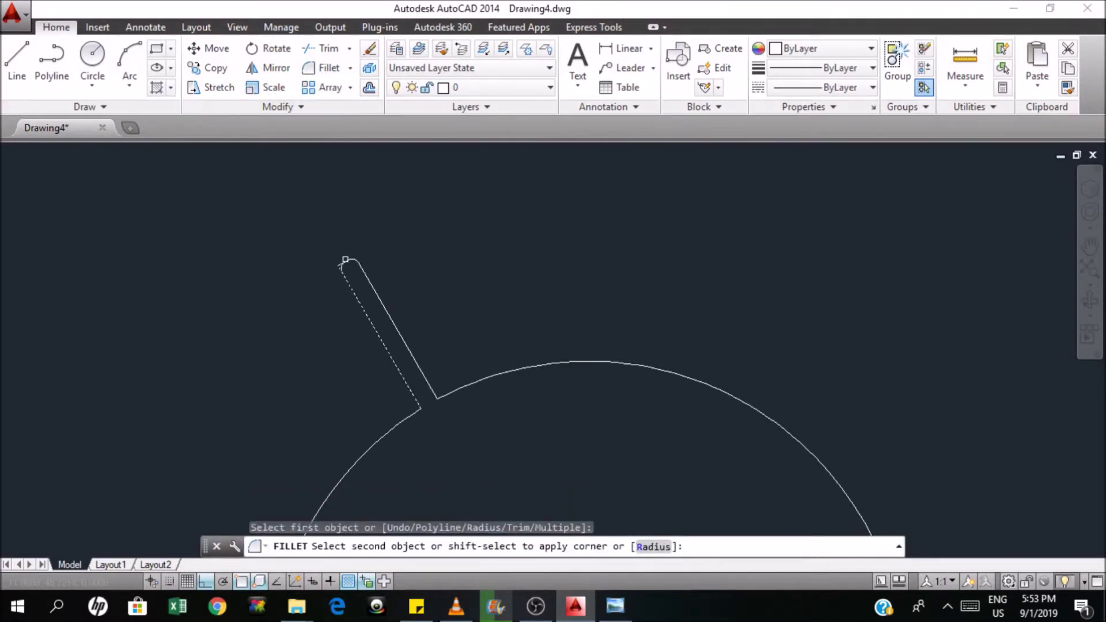
left_click(346, 264)
Mirror the finished antenna about the vertical line through the top of the semicircle, keeping the original.
scroll(303, 254, "down", 3)
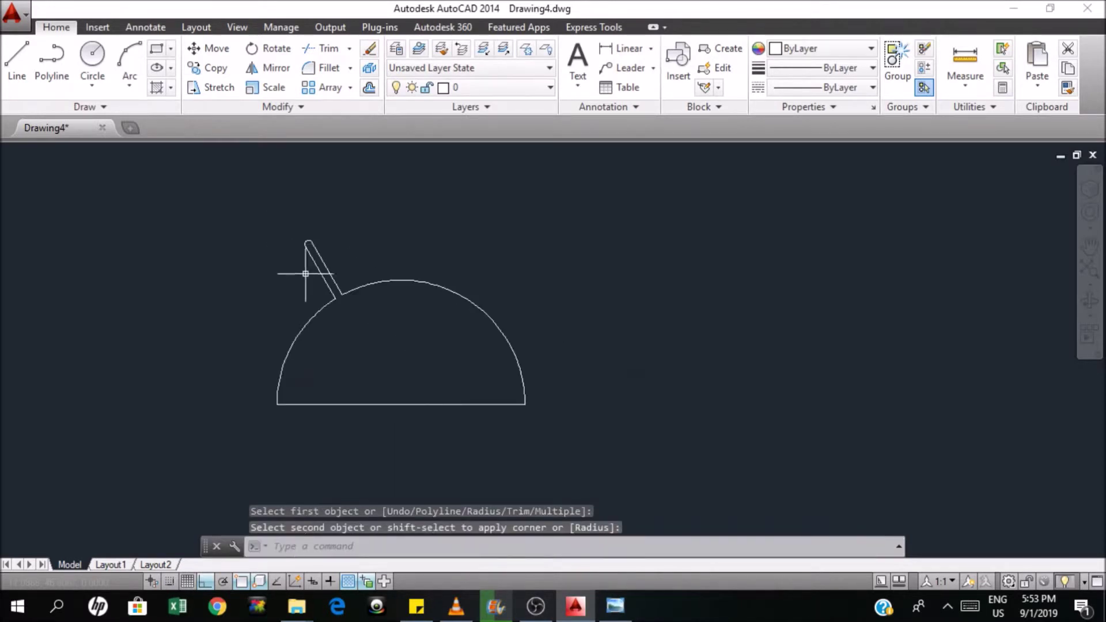
left_click(348, 277)
left_click(245, 195)
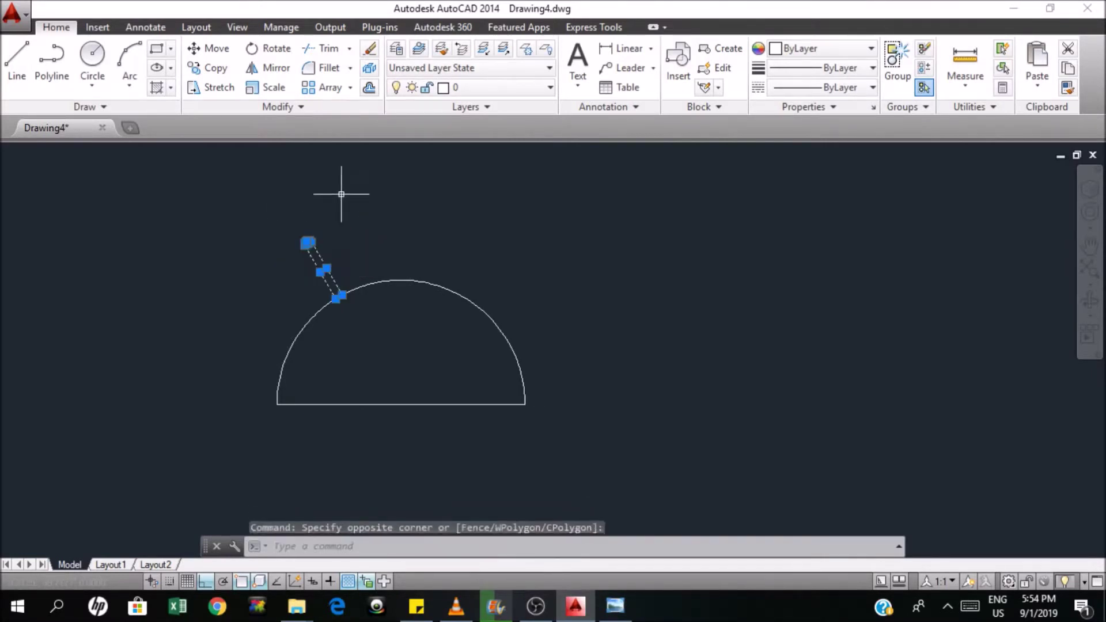
left_click(268, 68)
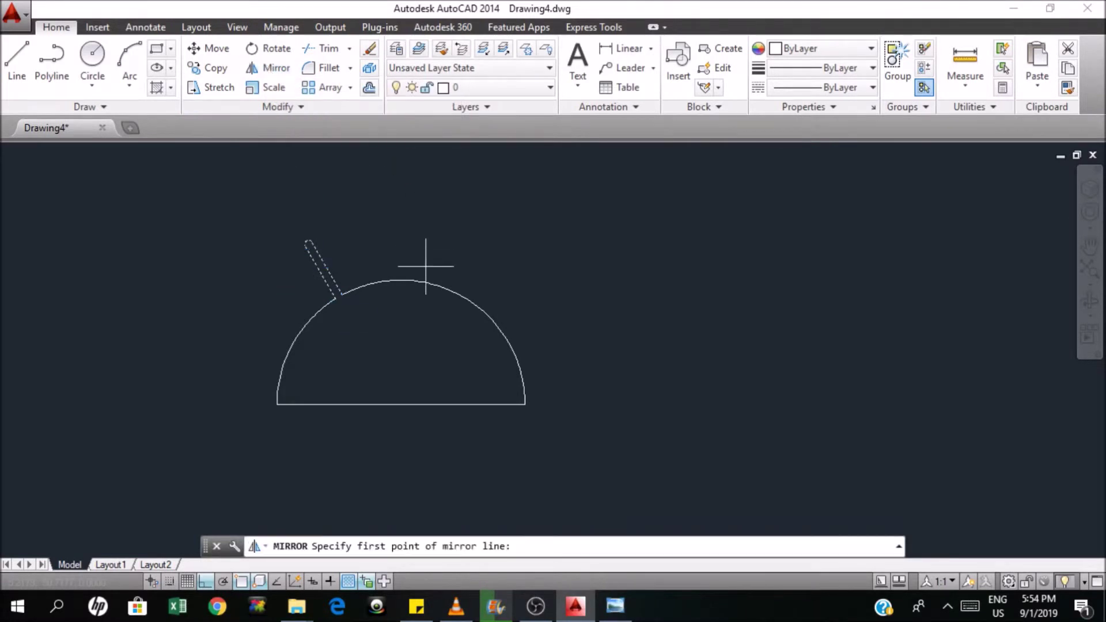
left_click(400, 281)
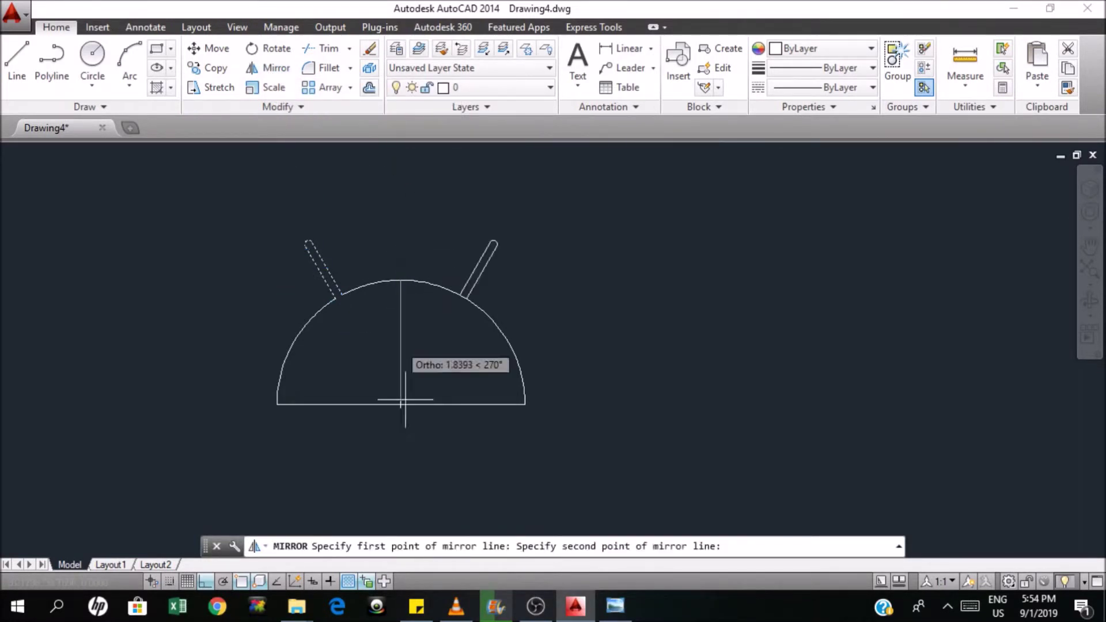
left_click(407, 486)
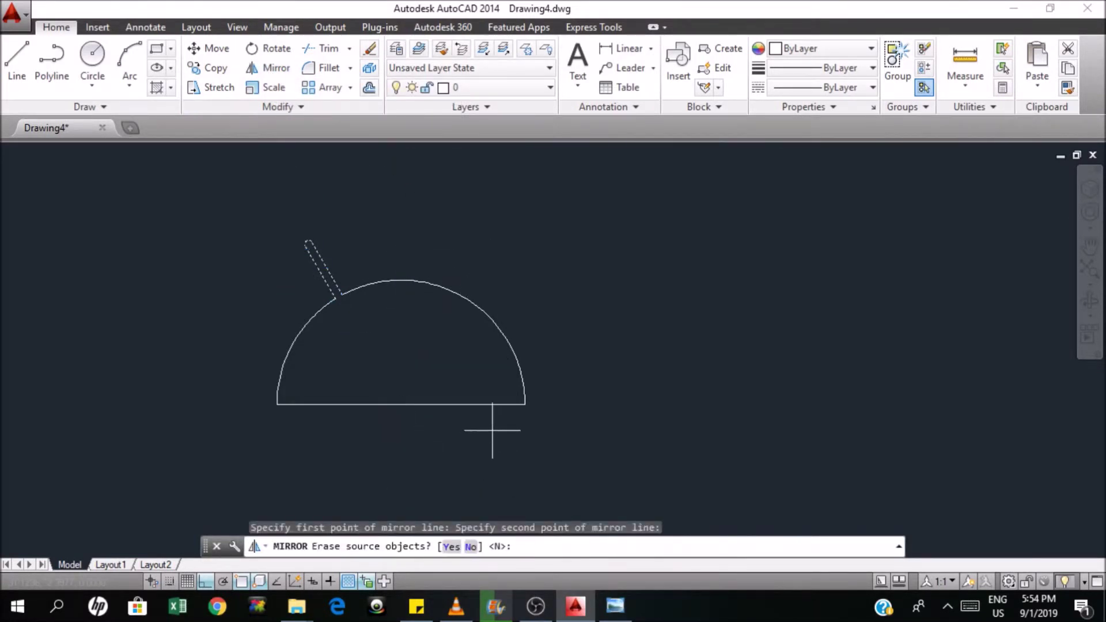
key("Return")
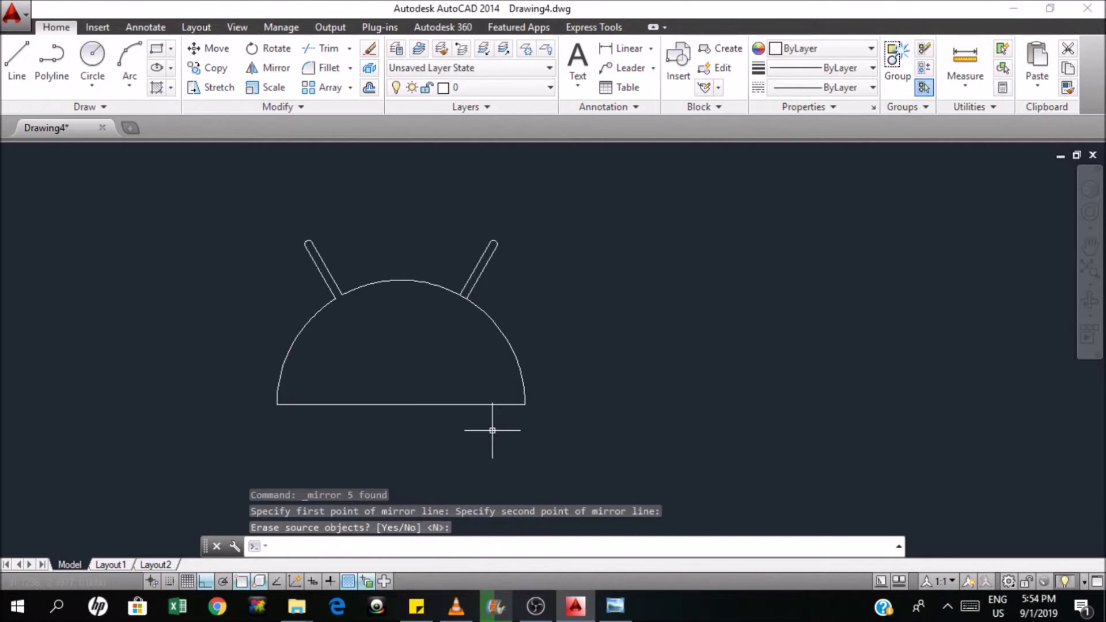
Trim the piece of head arc between the two side lines of the mirrored antenna.
left_click(322, 48)
scroll(535, 333, "up", 2)
scroll(535, 333, "up", 3)
scroll(519, 323, "down", 3)
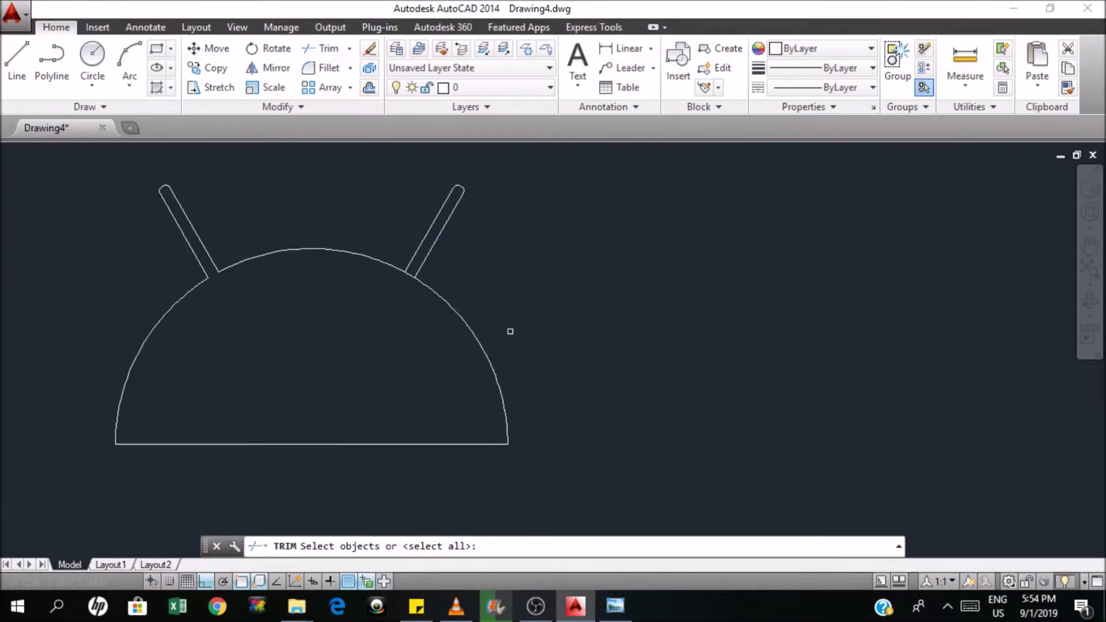
key("Return")
scroll(391, 261, "up", 3)
left_click(432, 306)
scroll(433, 301, "down", 4)
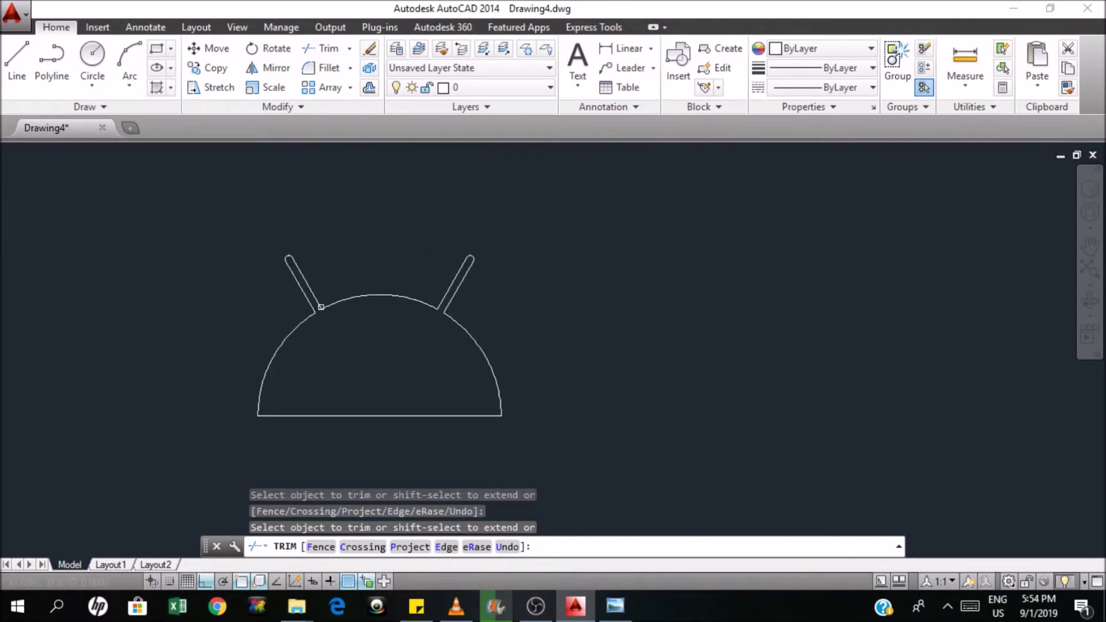
Check the eye dimensions in the reference drawing and draw a vertical line from the base line's midpoint up past the head arc.
left_click(615, 605)
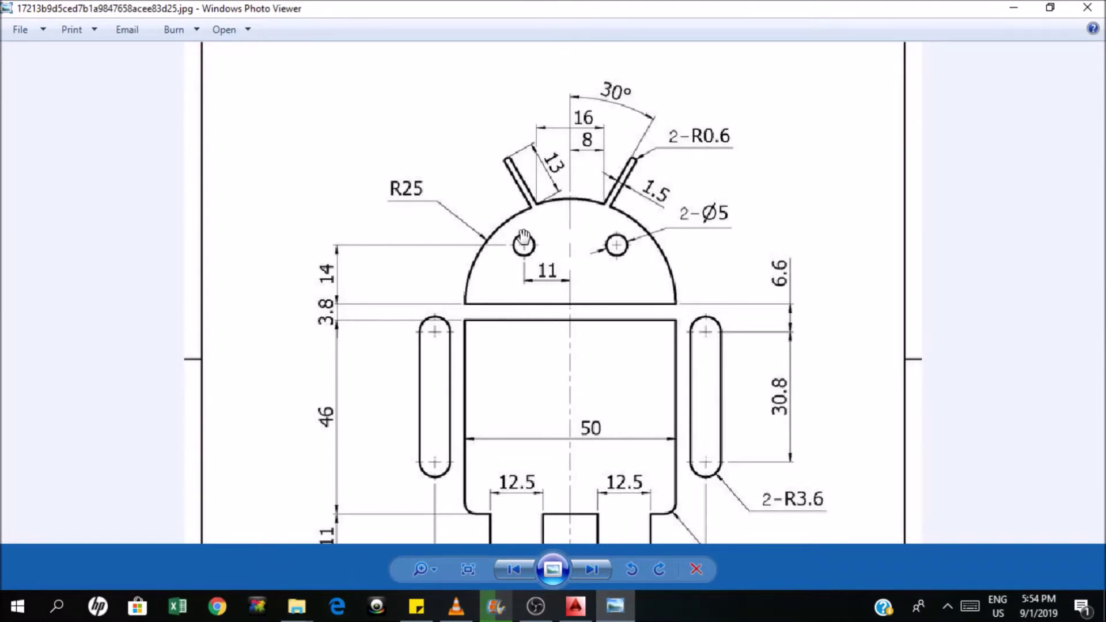
key("alt+Tab")
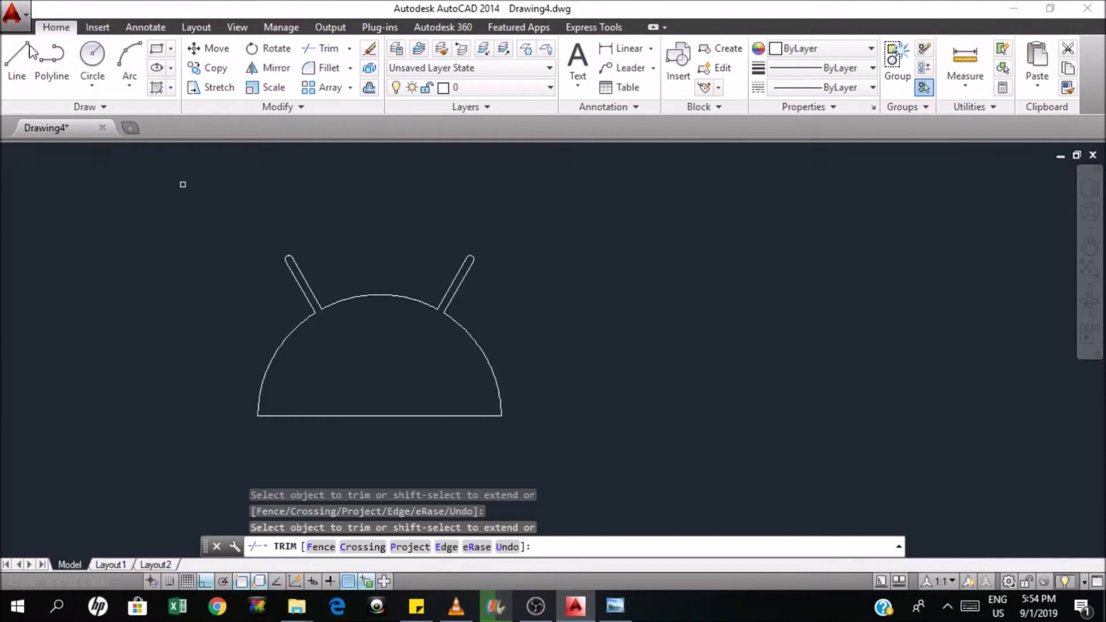
left_click(17, 58)
left_click(375, 412)
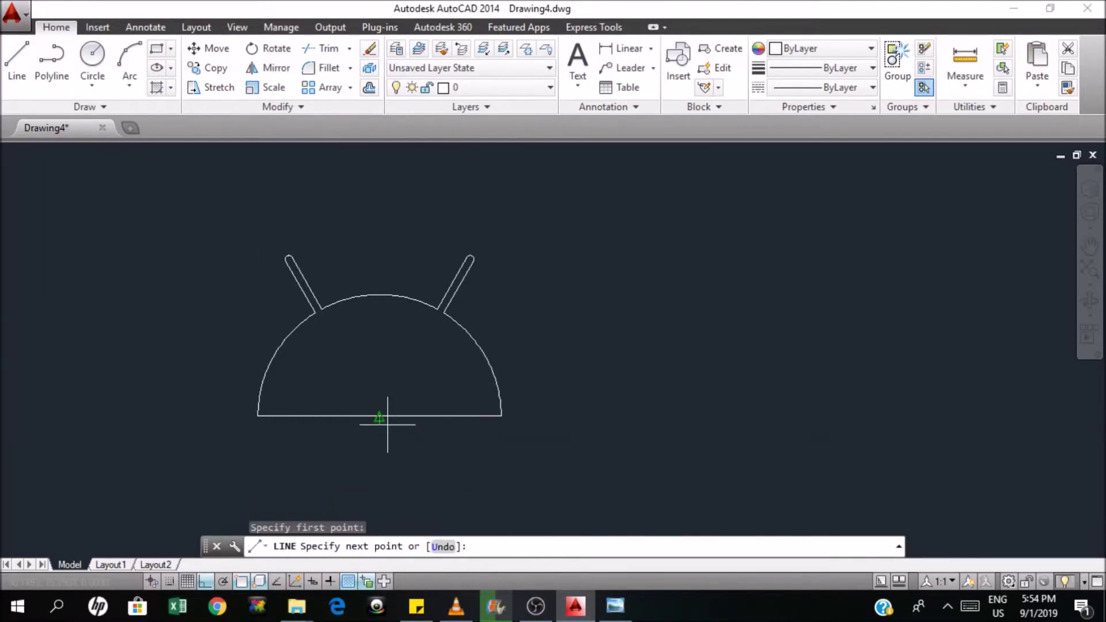
left_click(379, 232)
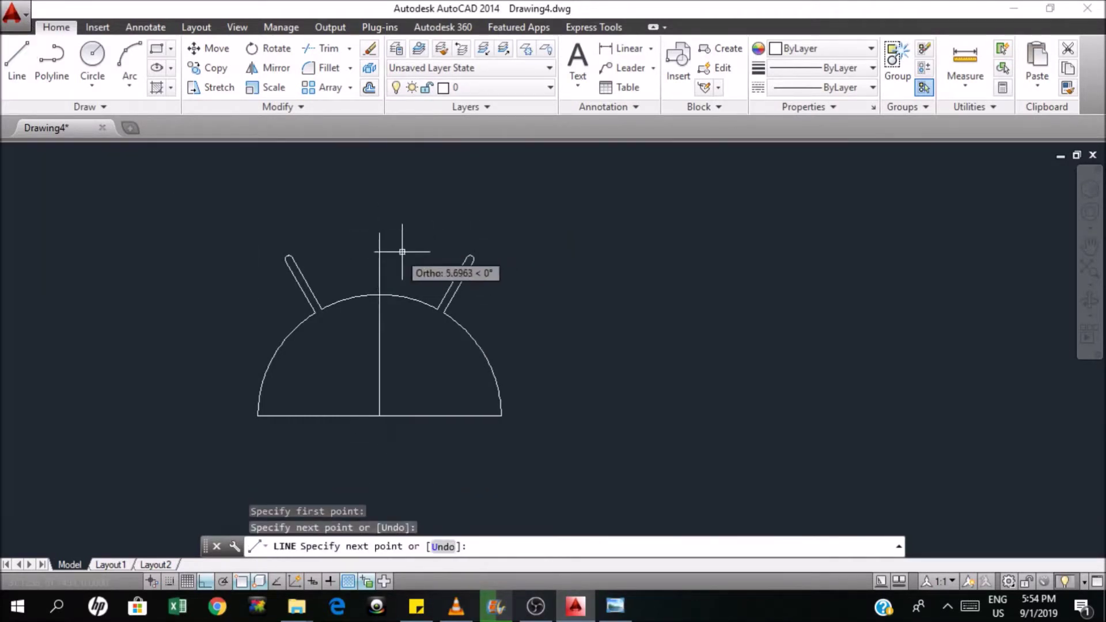
key("Return")
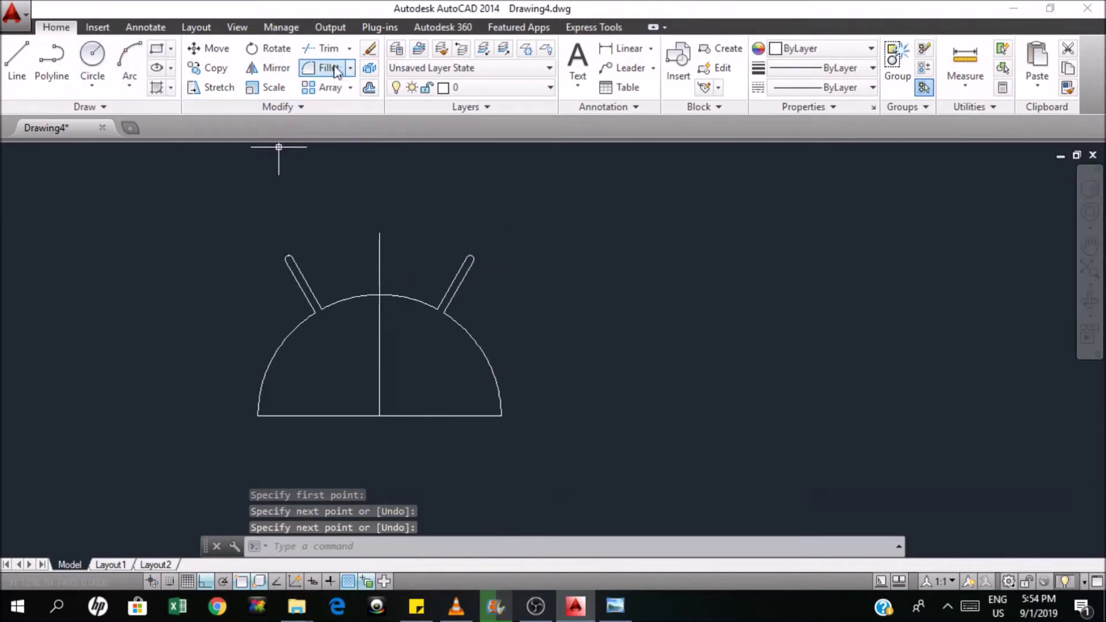
Offset the vertical centre line by 11 towards the left side of the head.
left_click(369, 87)
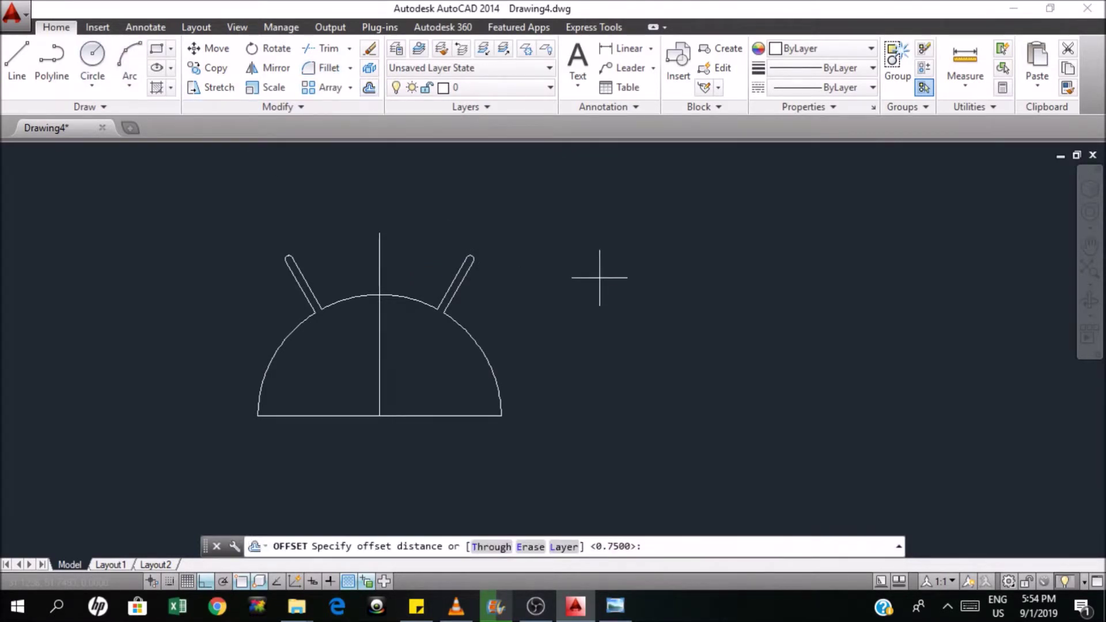
type("11")
key("Return")
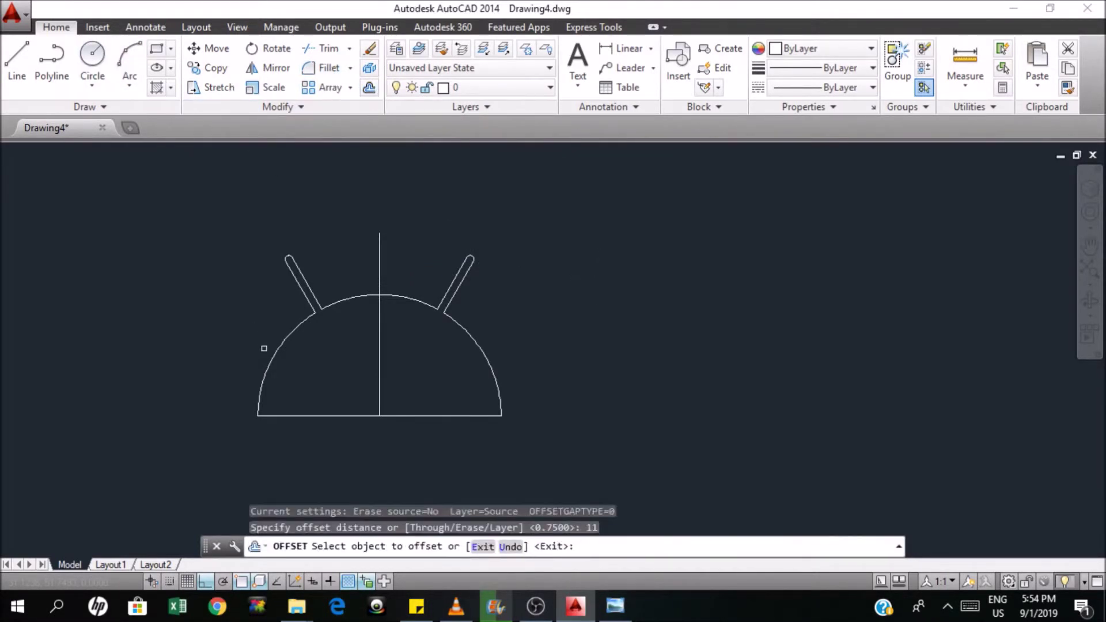
left_click(381, 270)
left_click(228, 311)
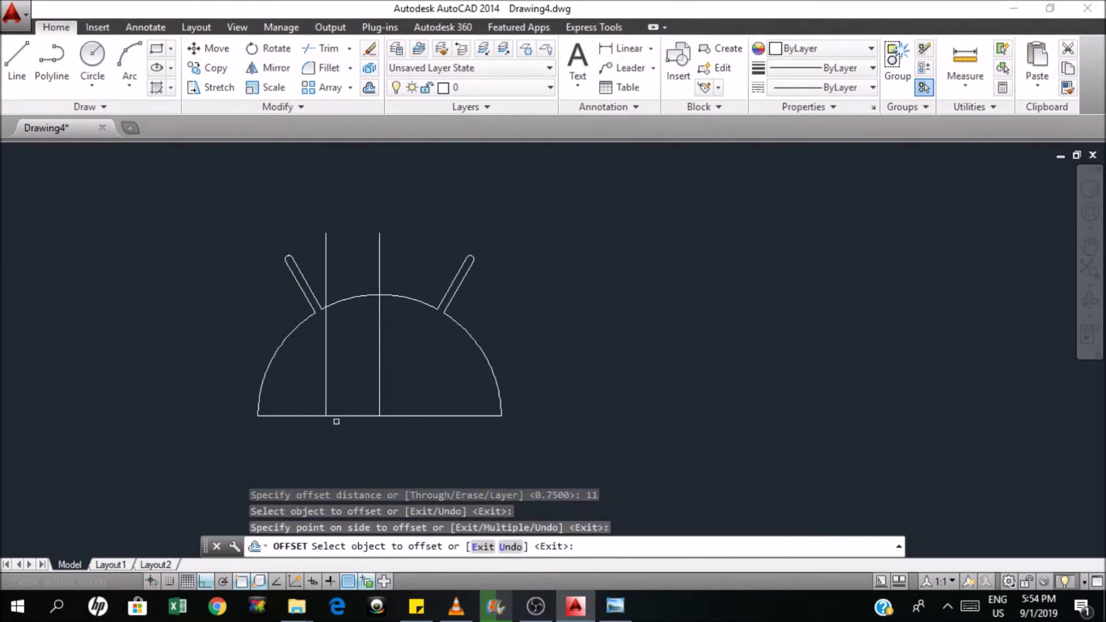
Offset the head's base line upward by 14.
left_click(369, 87)
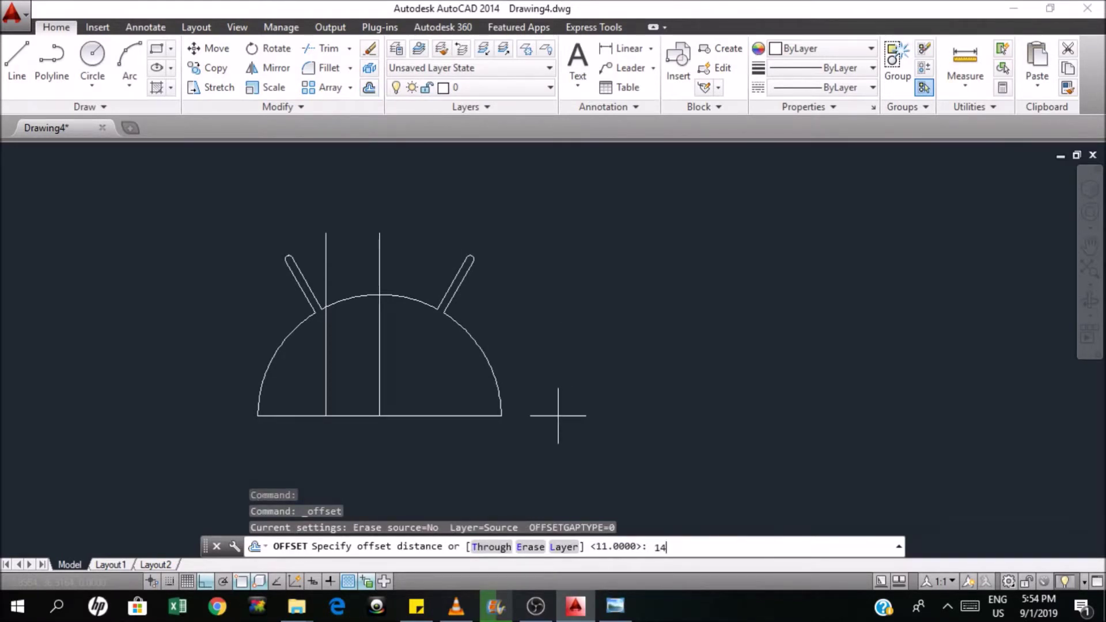
key("Return")
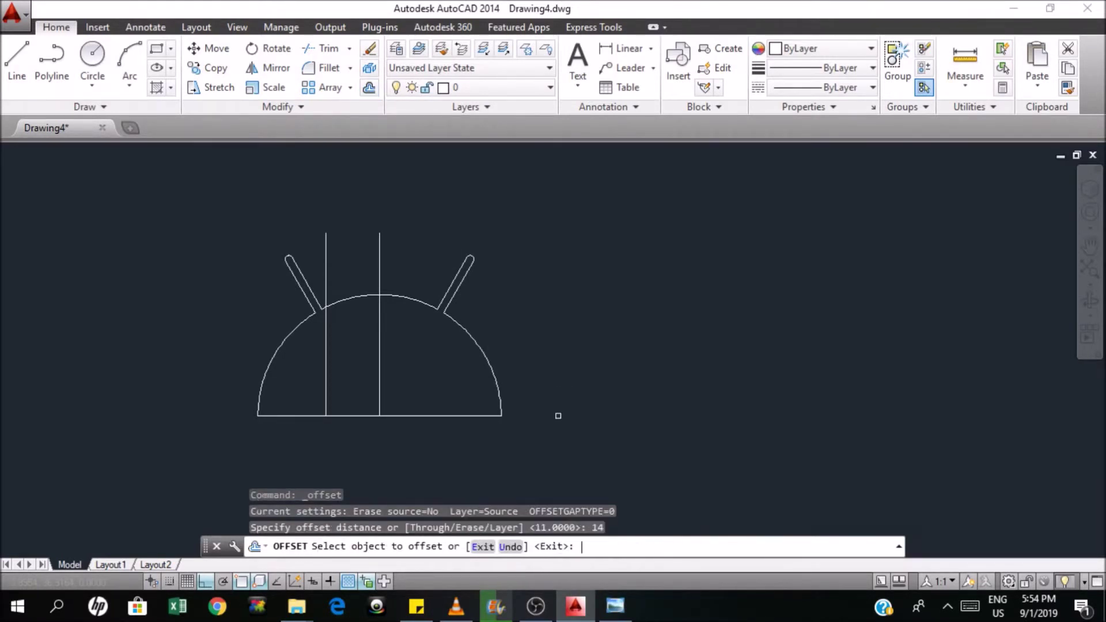
left_click(357, 415)
left_click(358, 387)
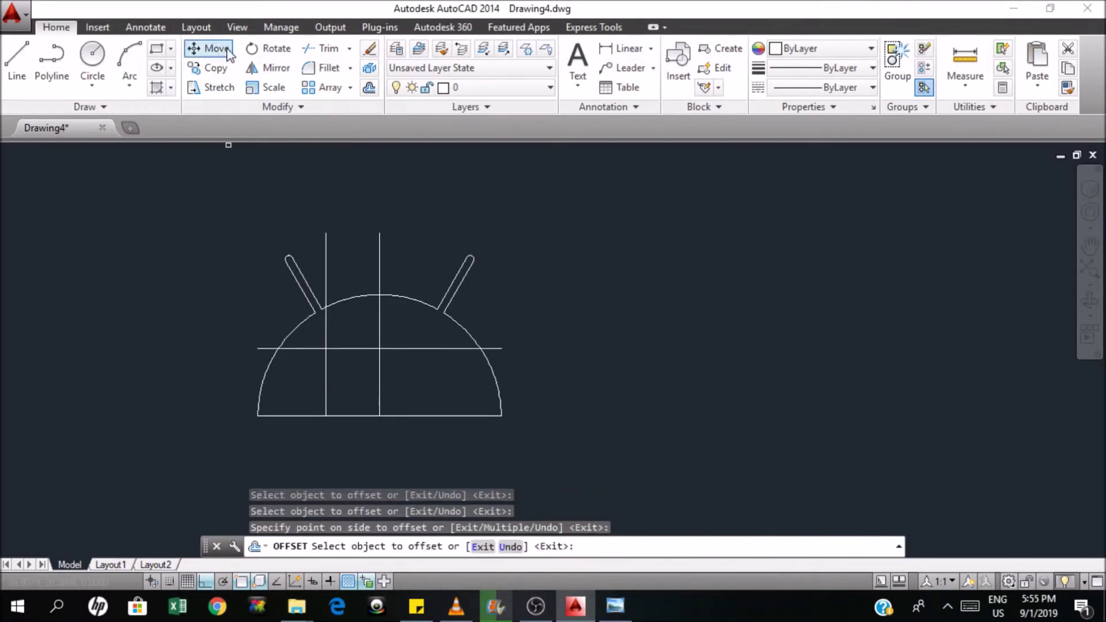
Check the eye diameter in the reference drawing and draw a circle of radius 2.5 where the two offset lines cross.
left_click(92, 55)
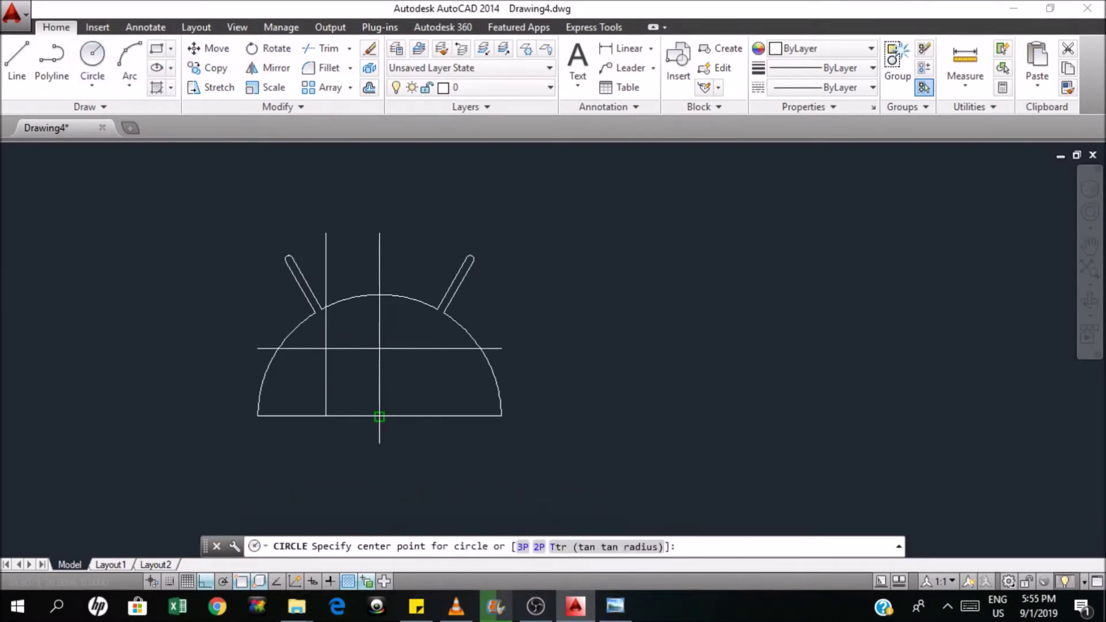
left_click(325, 348)
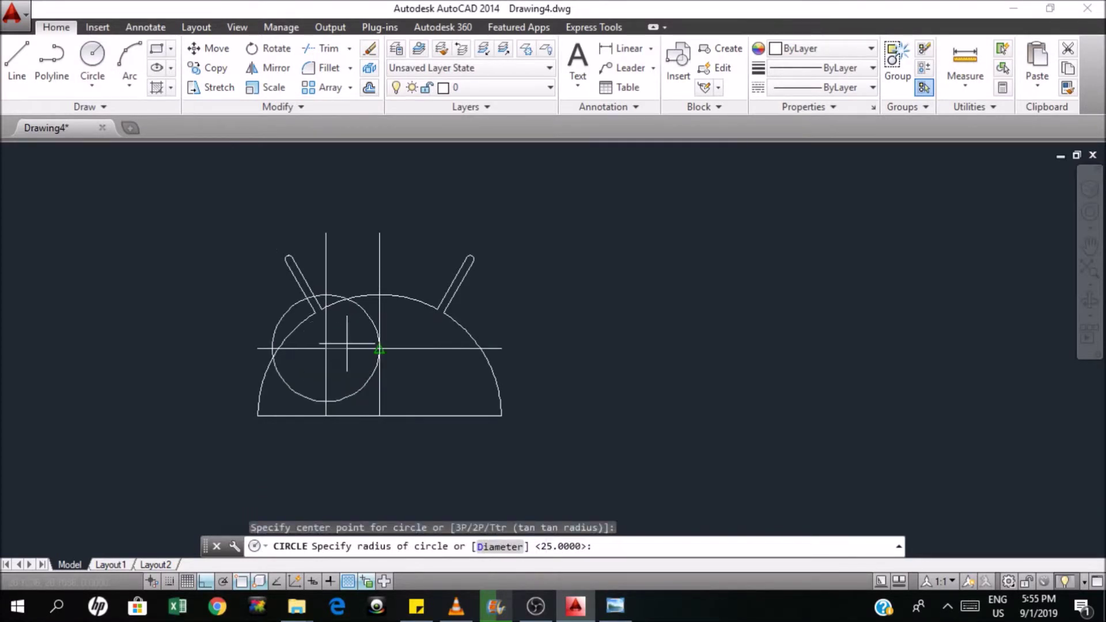
key("alt+Tab")
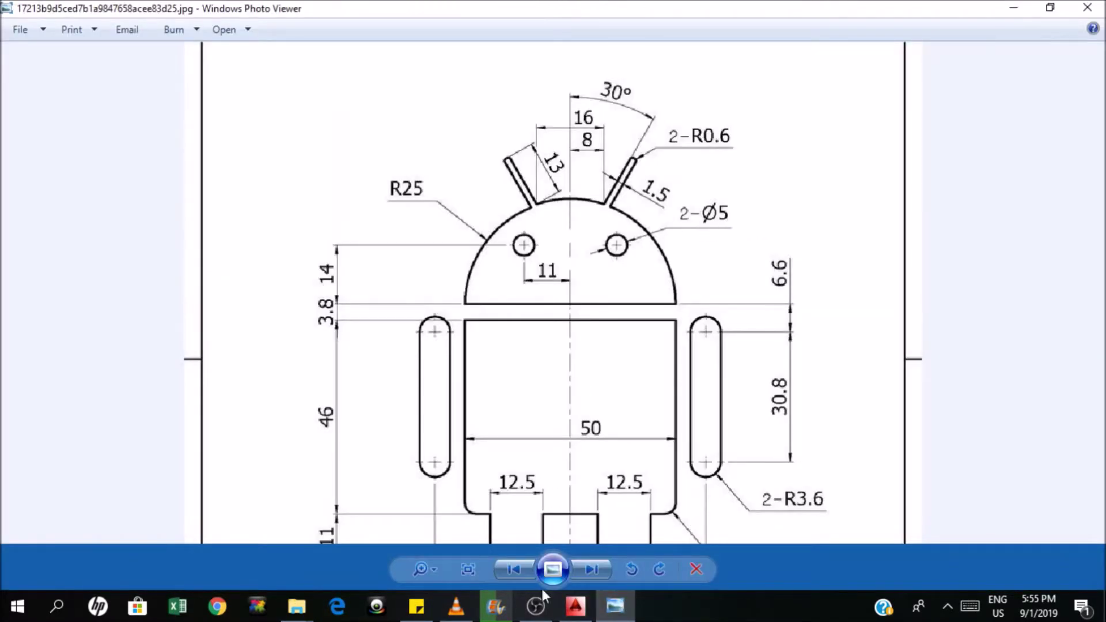
left_click(575, 605)
type("2")
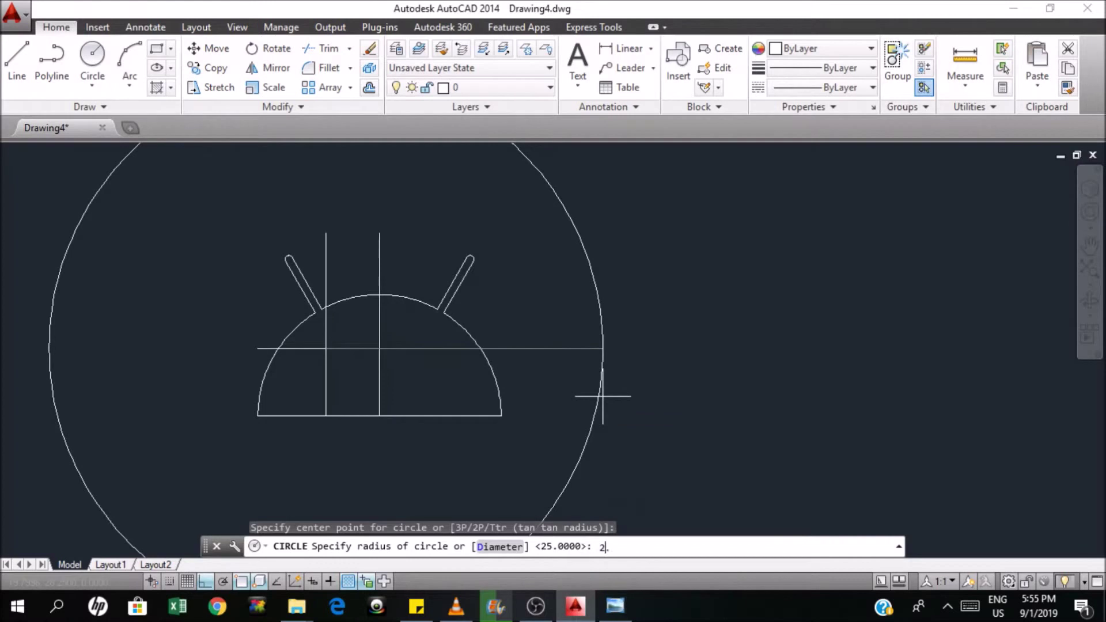
type(".5")
key("Return")
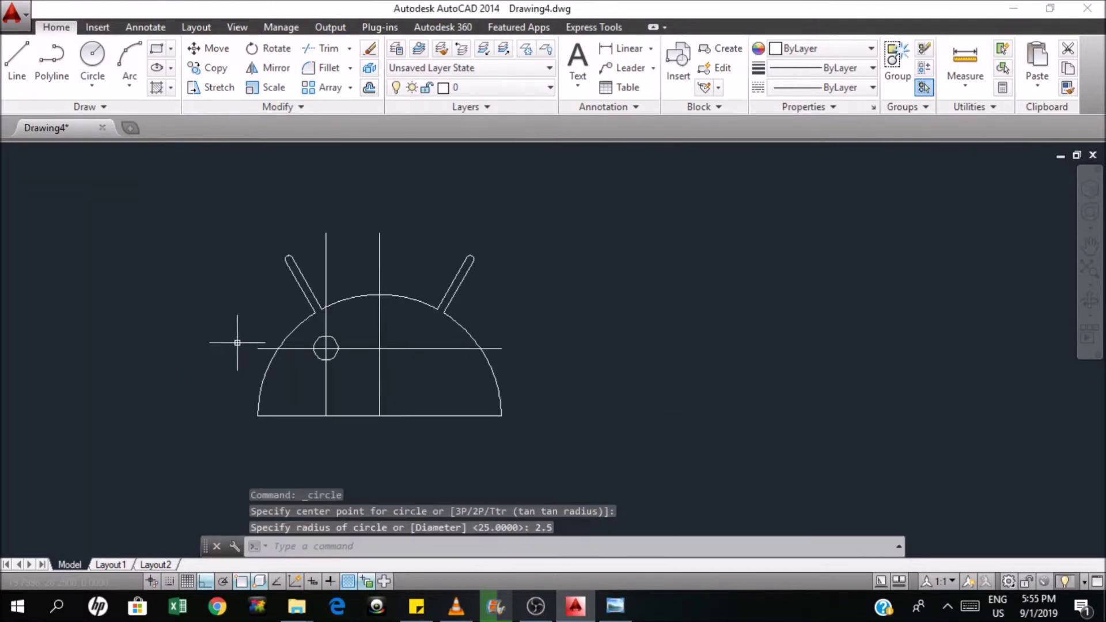
Mirror the eye circle about the head's vertical centre line, keeping the original.
scroll(331, 357, "up", 2)
left_click(330, 362)
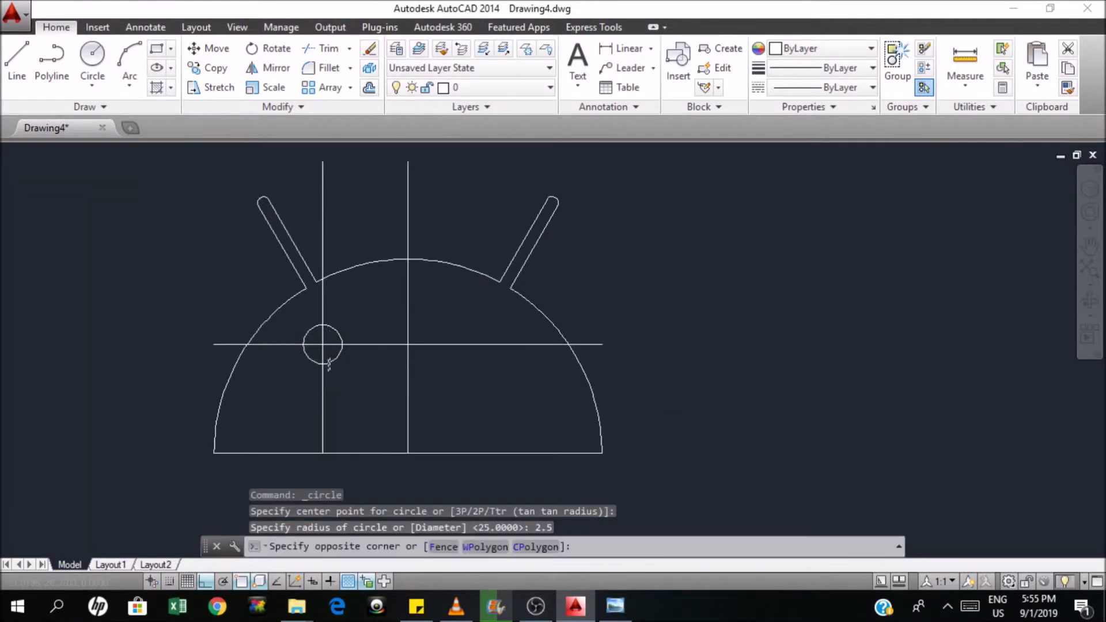
left_click(327, 371)
left_click(268, 67)
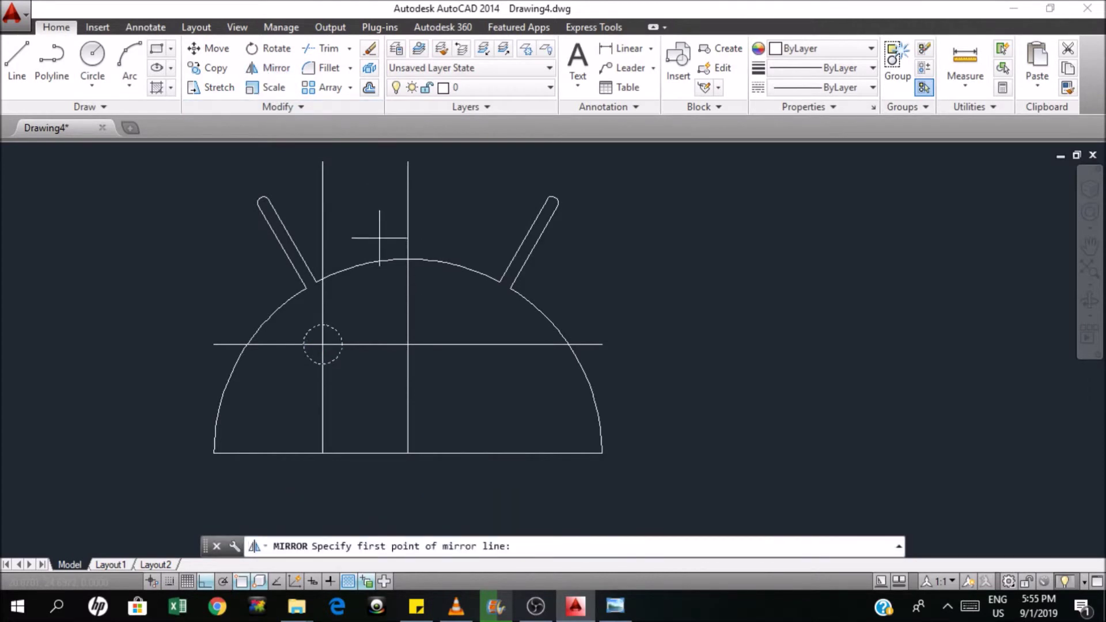
left_click(406, 258)
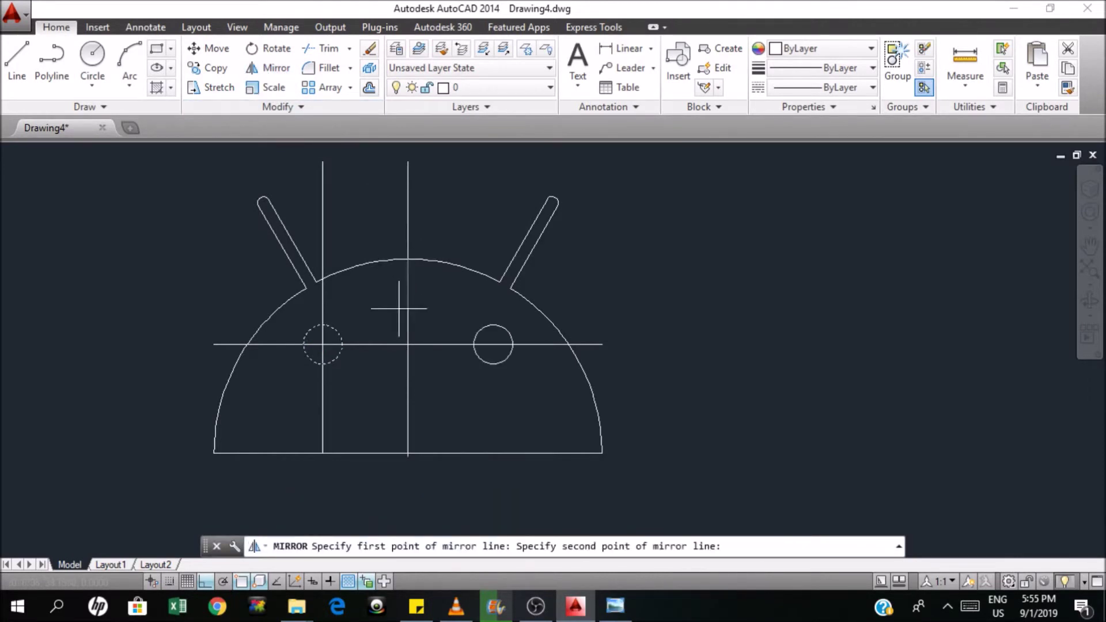
left_click(396, 482)
key("Return")
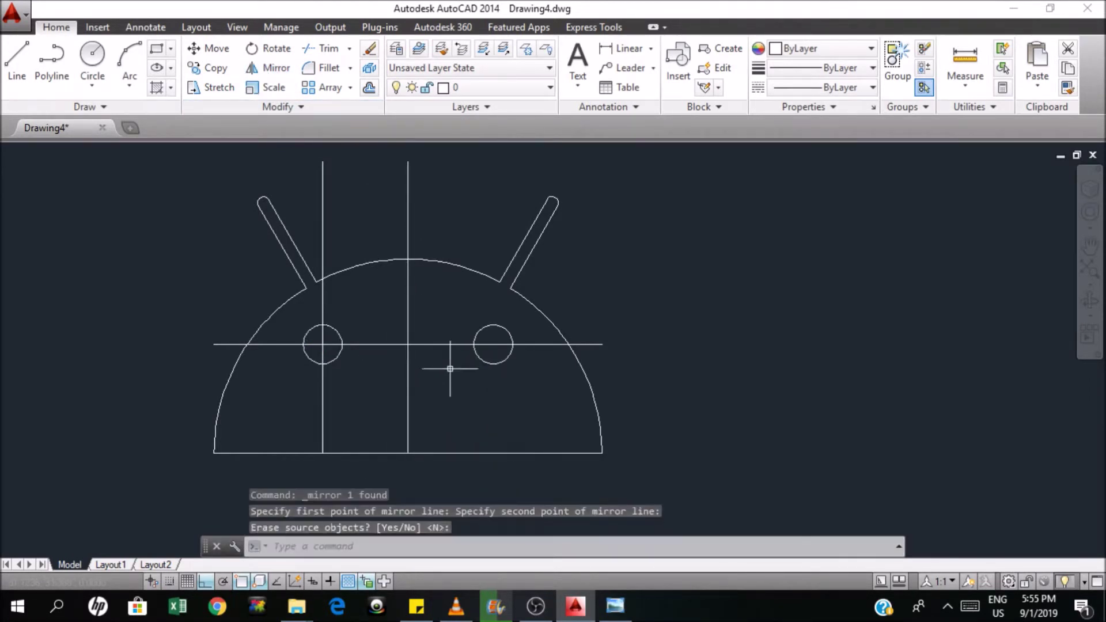
Delete the two vertical construction lines and the horizontal one running through the eyes.
left_click(439, 412)
left_click(311, 427)
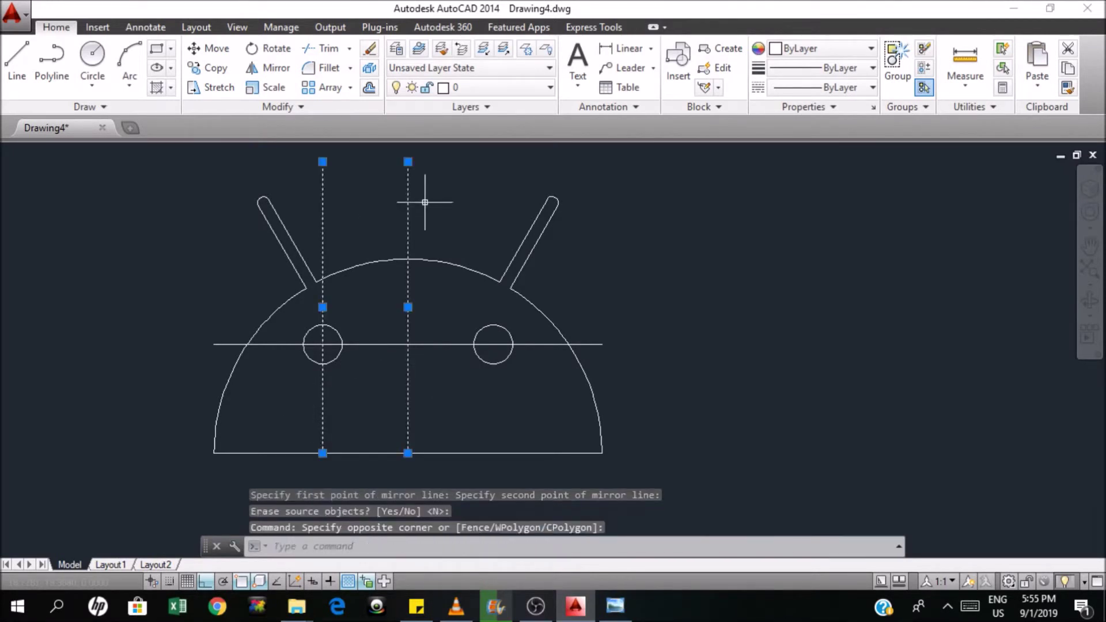
left_click(229, 345)
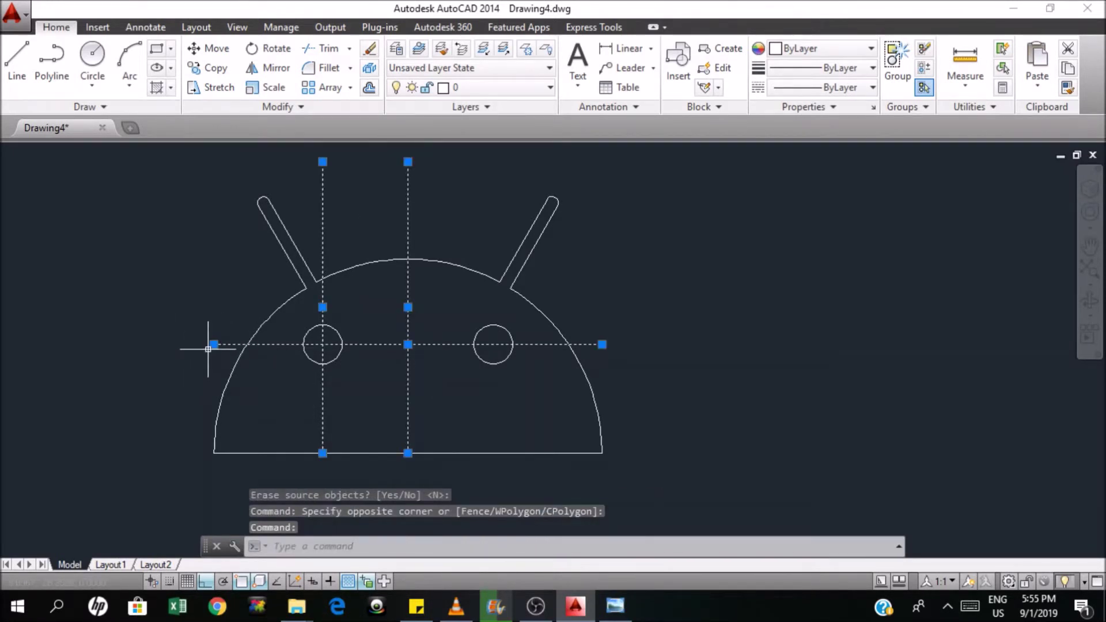
key("Delete")
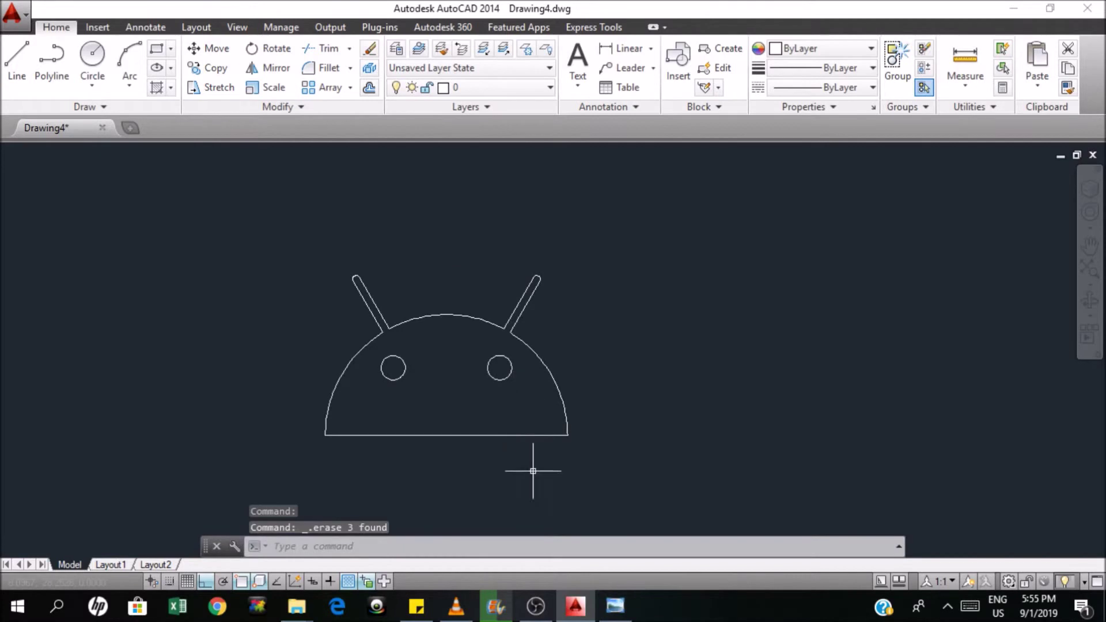
Check the body's dimensions and its gap below the head in the reference drawing, and return to AutoCAD.
left_click(615, 606)
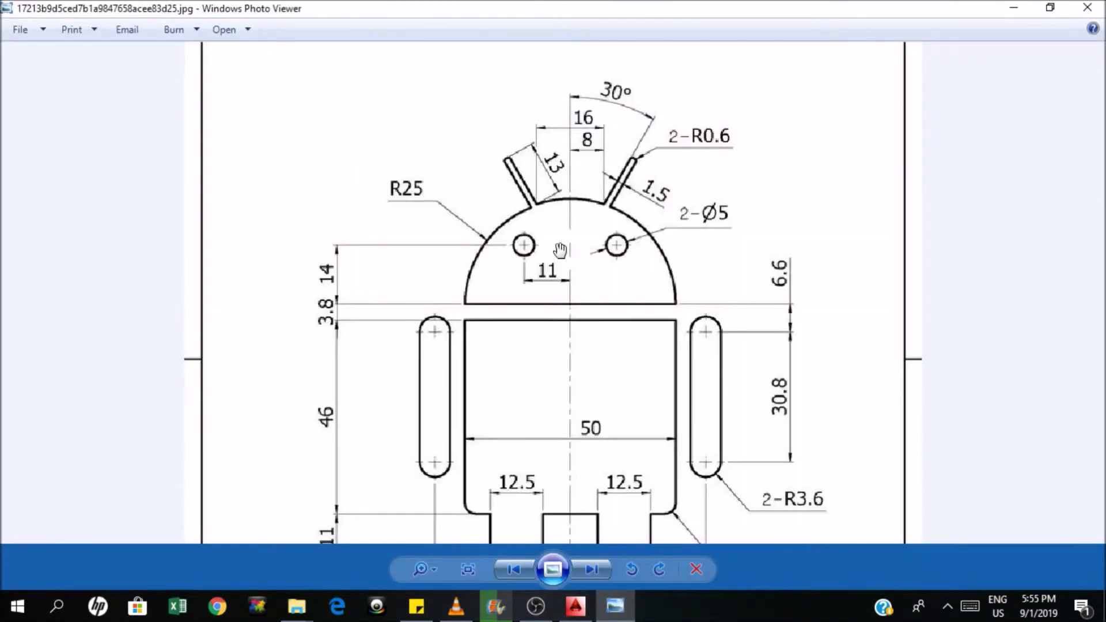
scroll(512, 341, "down", 1)
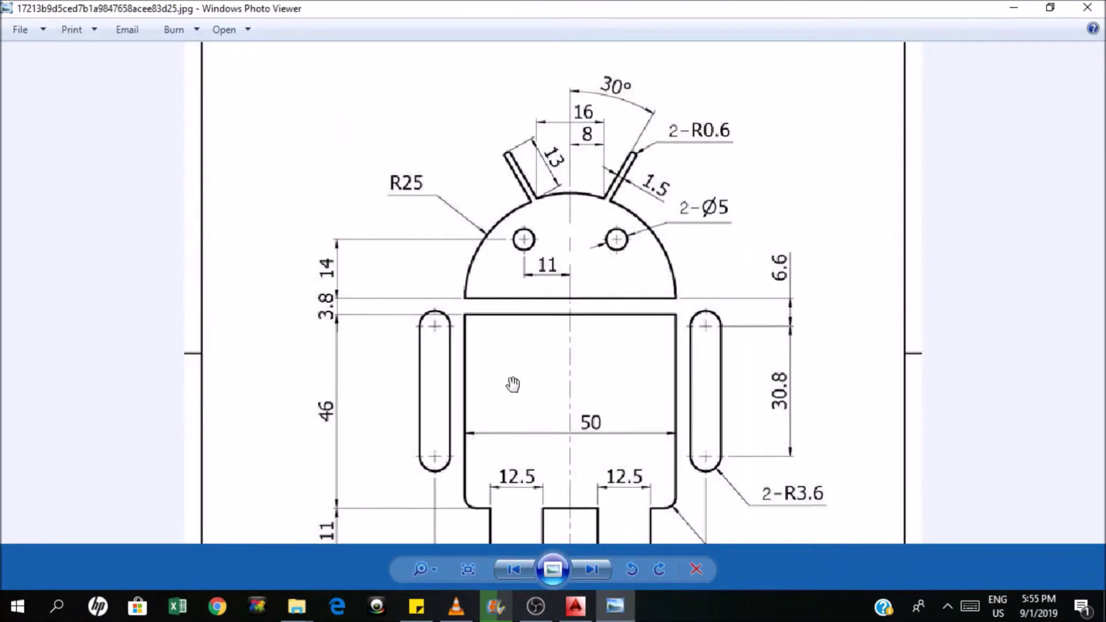
scroll(516, 344, "down", 1)
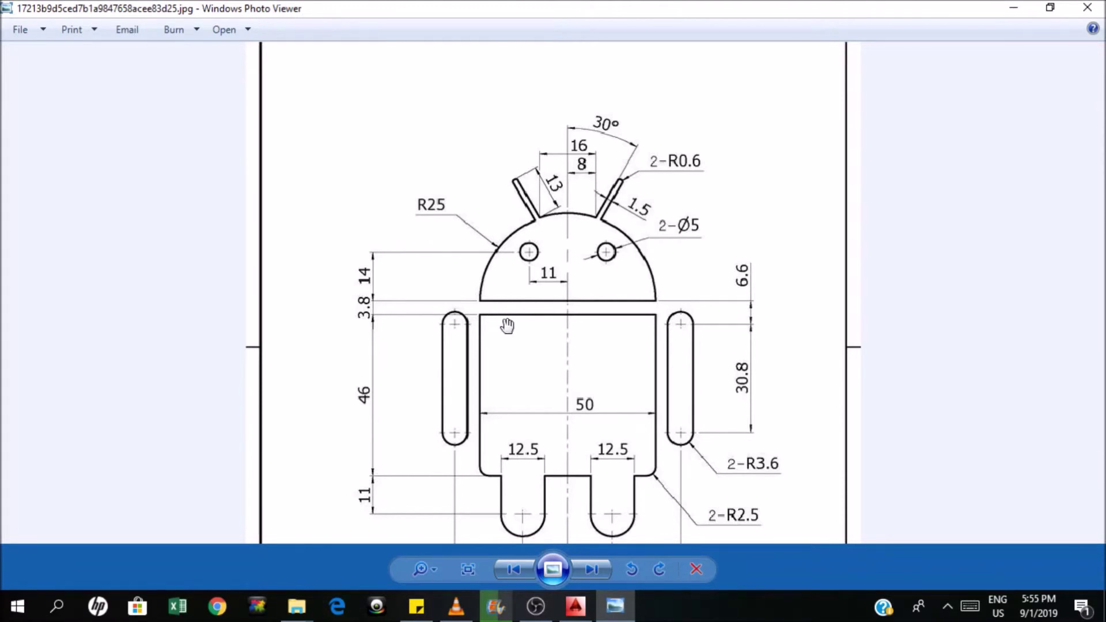
left_click(576, 606)
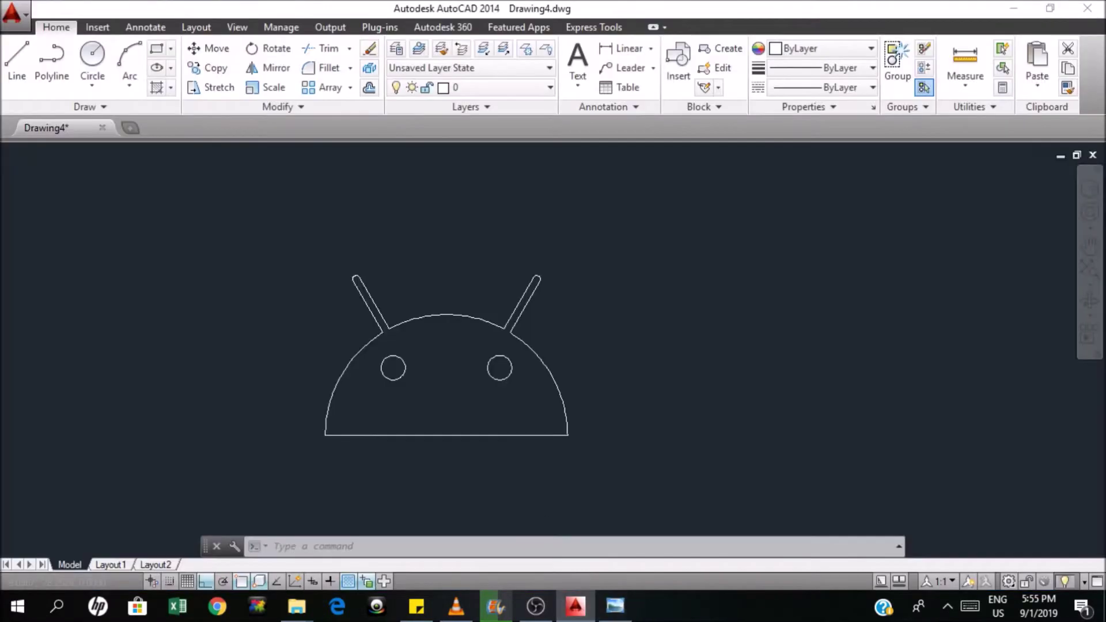
Offset the head's base line 3.8 downward and draw the body from it with lines, 46 high and 50 wide.
key("alt+Tab")
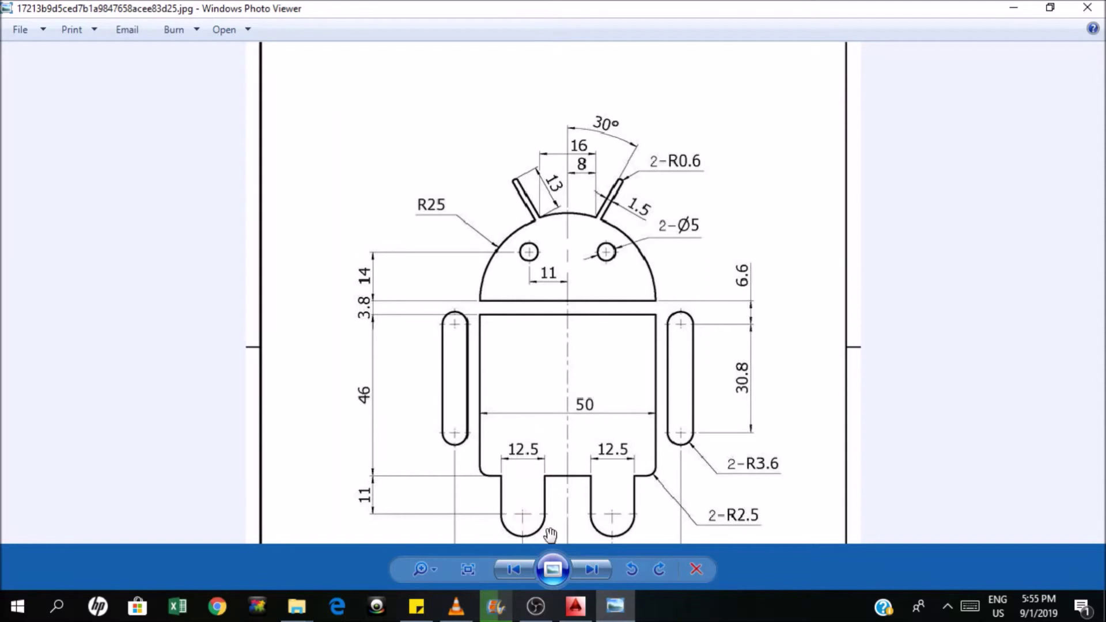
left_click(576, 606)
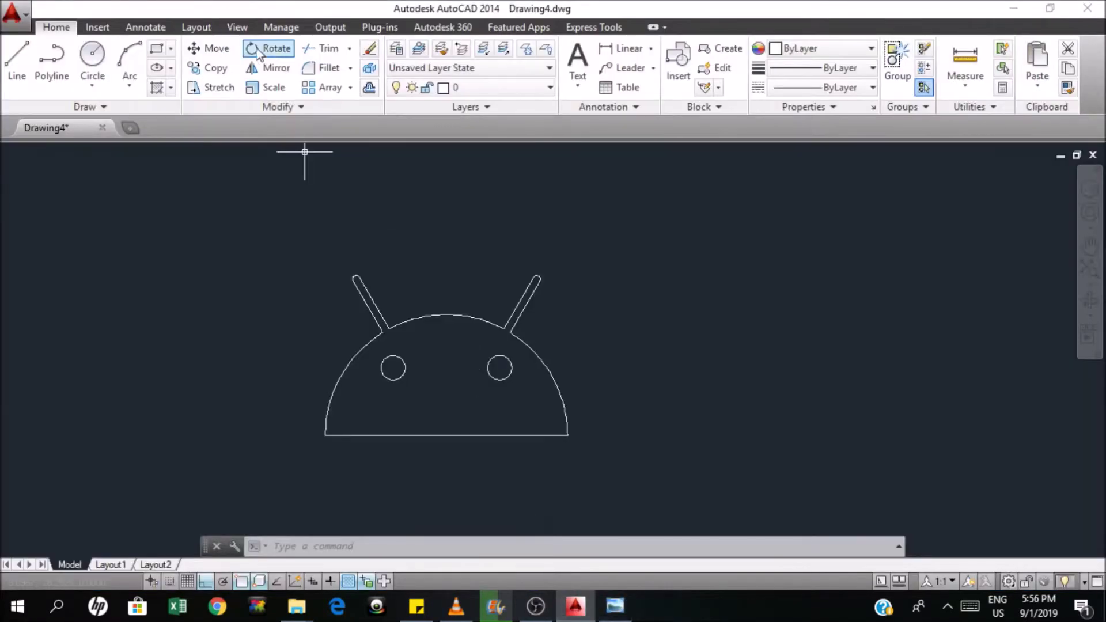
left_click(371, 90)
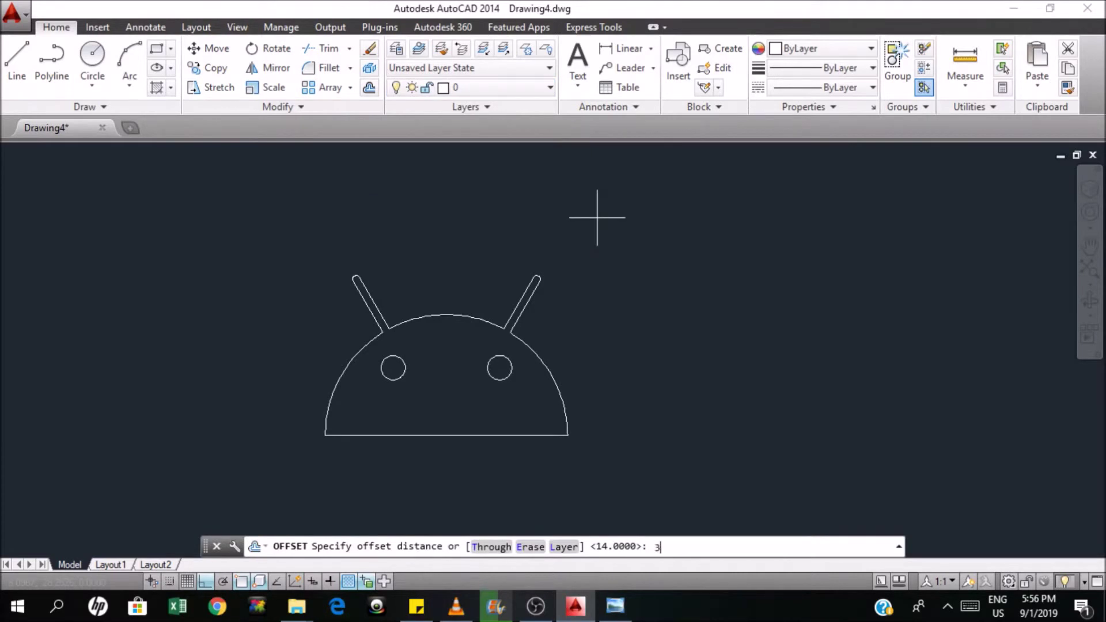
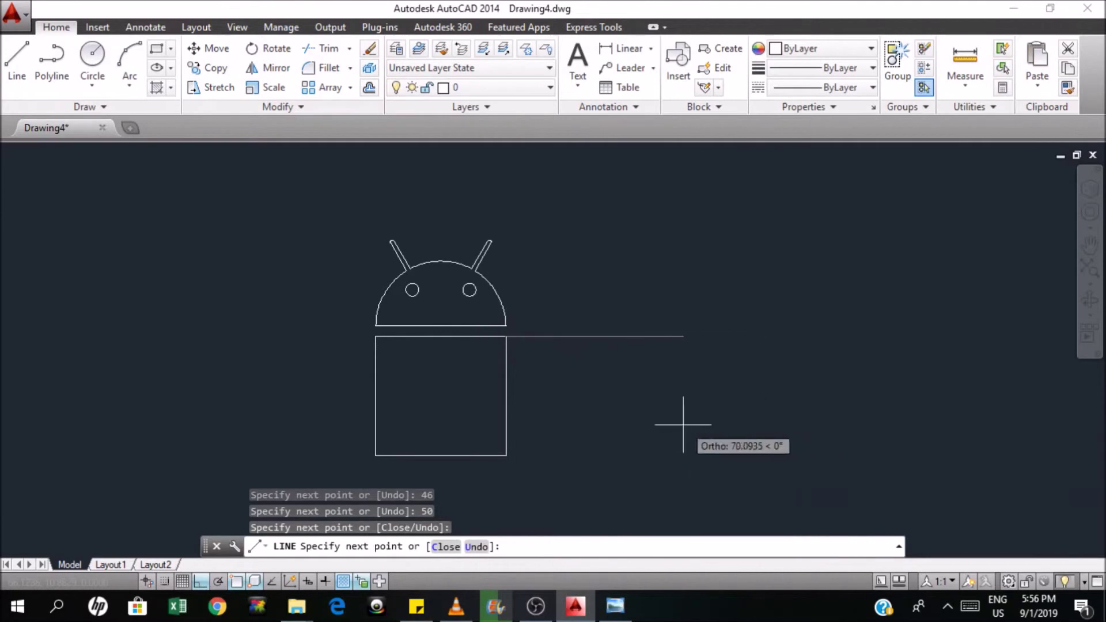
key("Escape")
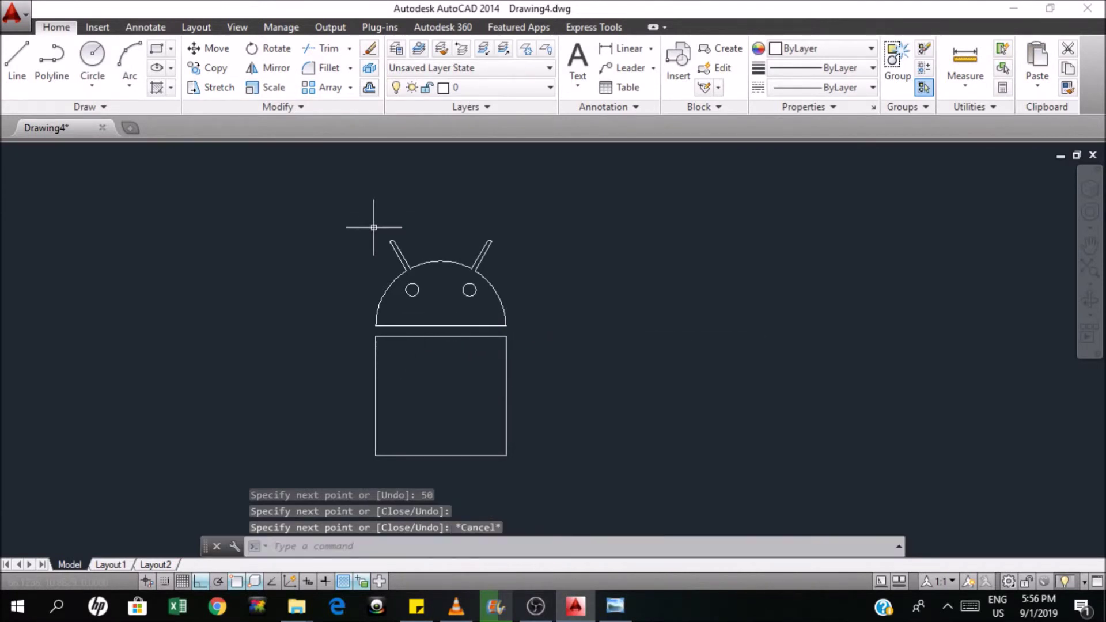
scroll(352, 231, "down", 2)
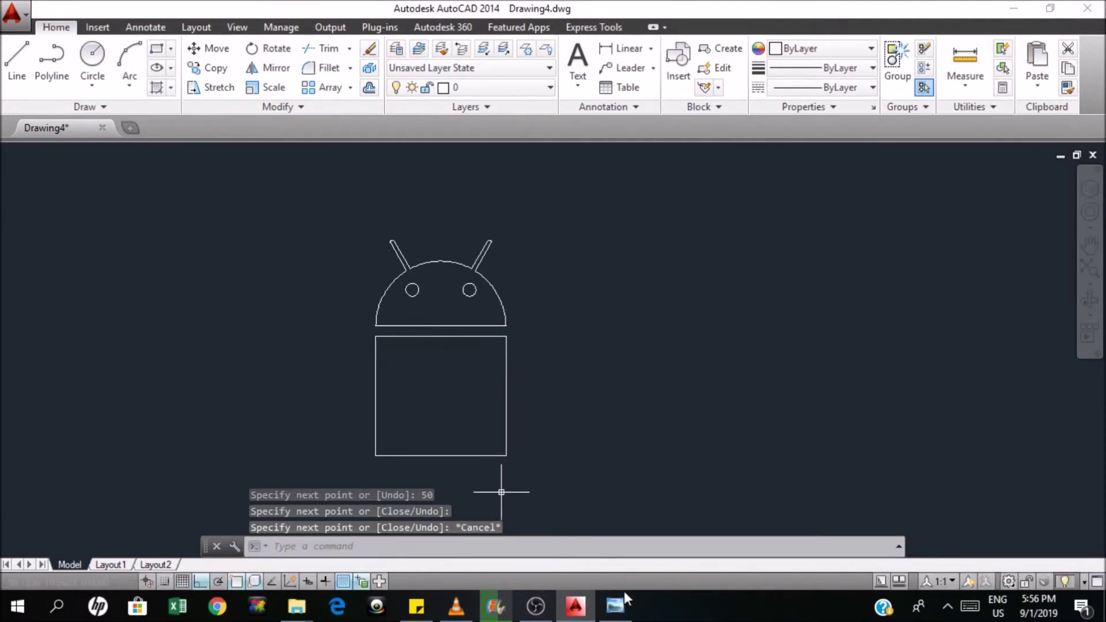
Check the leg's length, width and centre distance in the reference drawing, and return to AutoCAD.
left_click(617, 616)
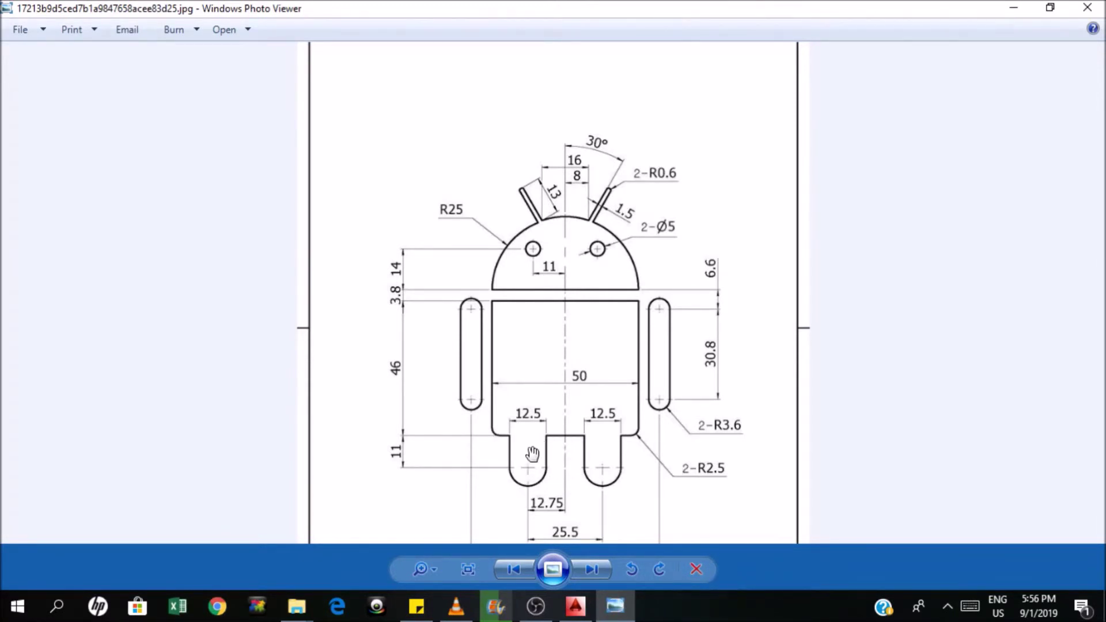
left_click(575, 606)
left_click(22, 55)
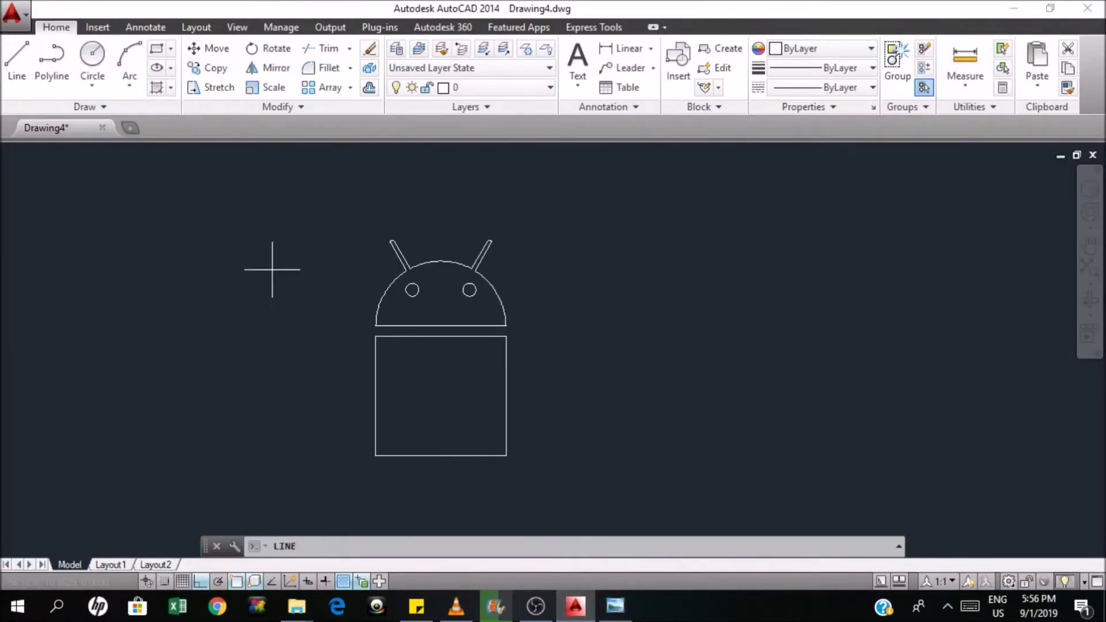
left_click(621, 609)
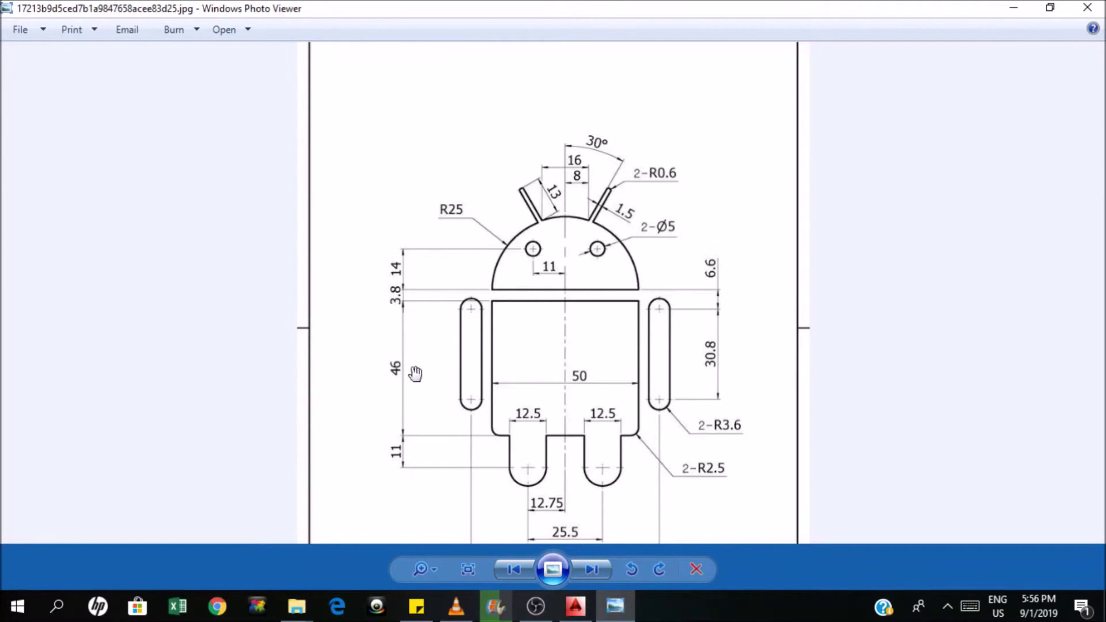
scroll(509, 368, "down", 1)
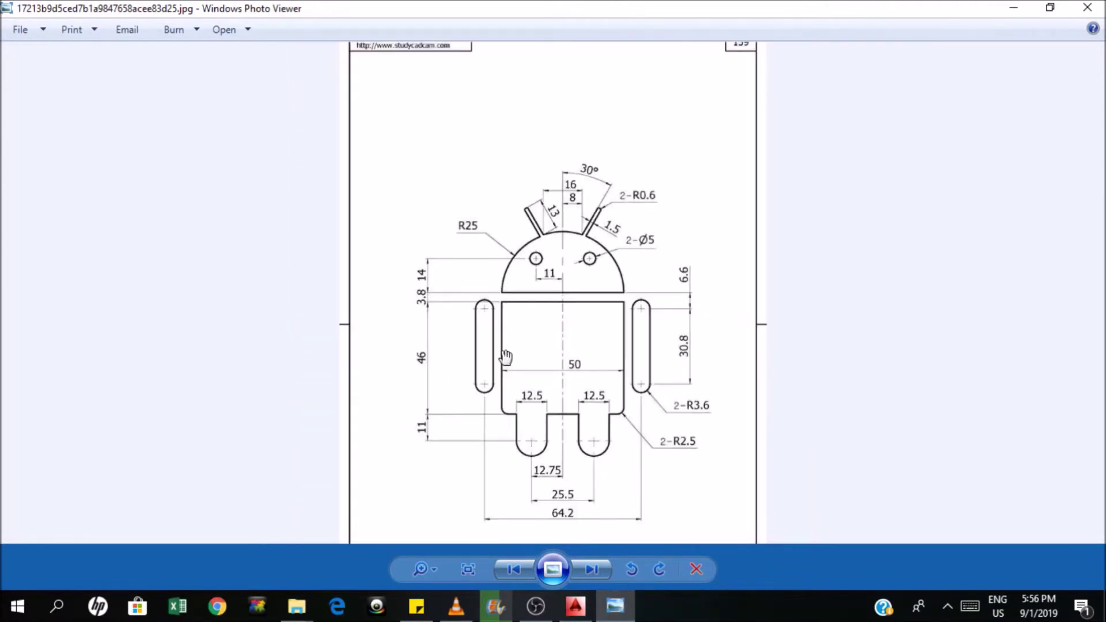
scroll(528, 459, "up", 1)
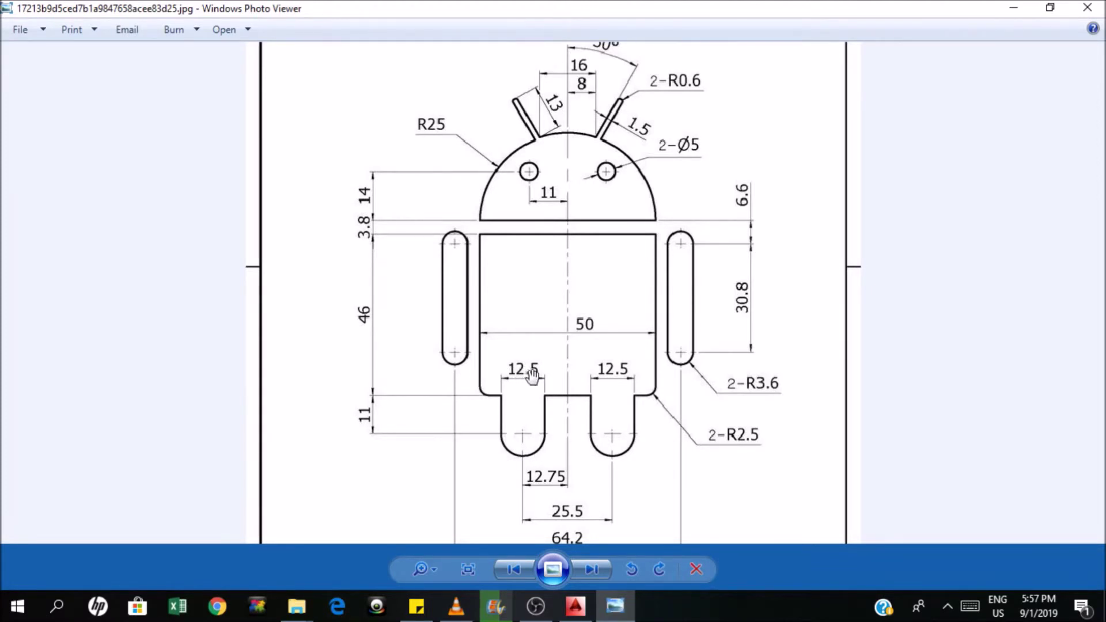
left_click(575, 606)
Draw a vertical centre line 57 long downward from the midpoint of the body's upper edge.
left_click(23, 65)
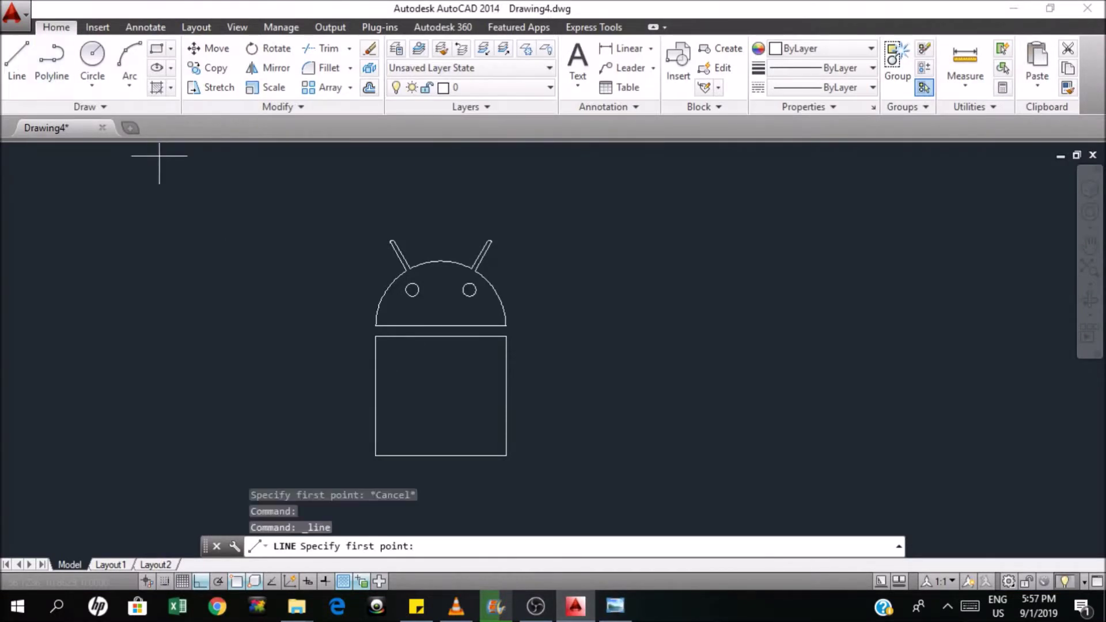
left_click(440, 337)
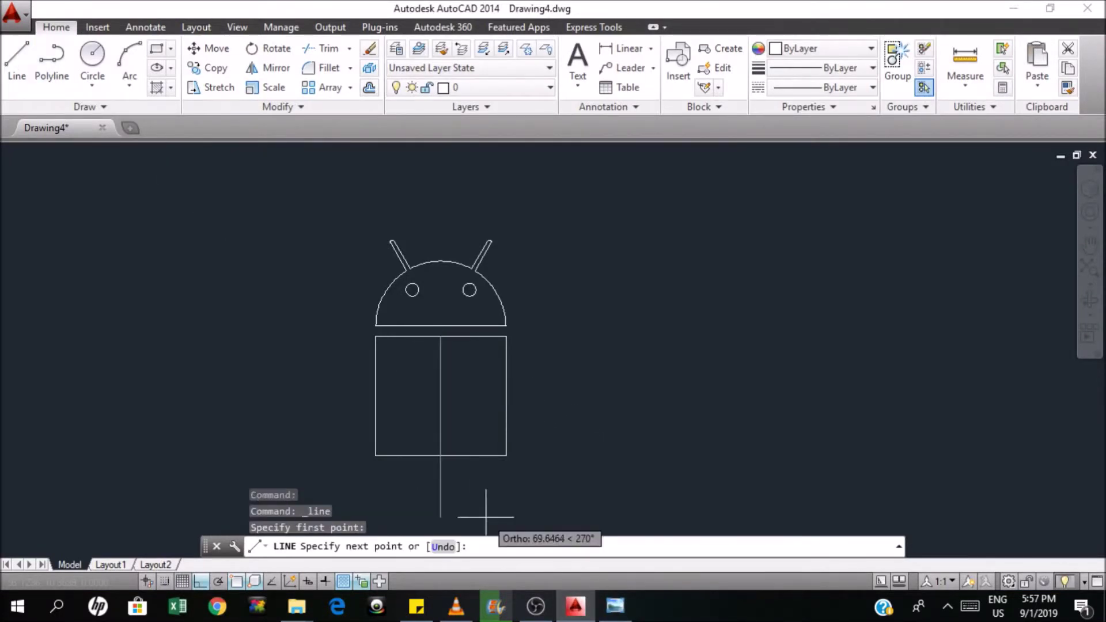
type("57")
key("Return")
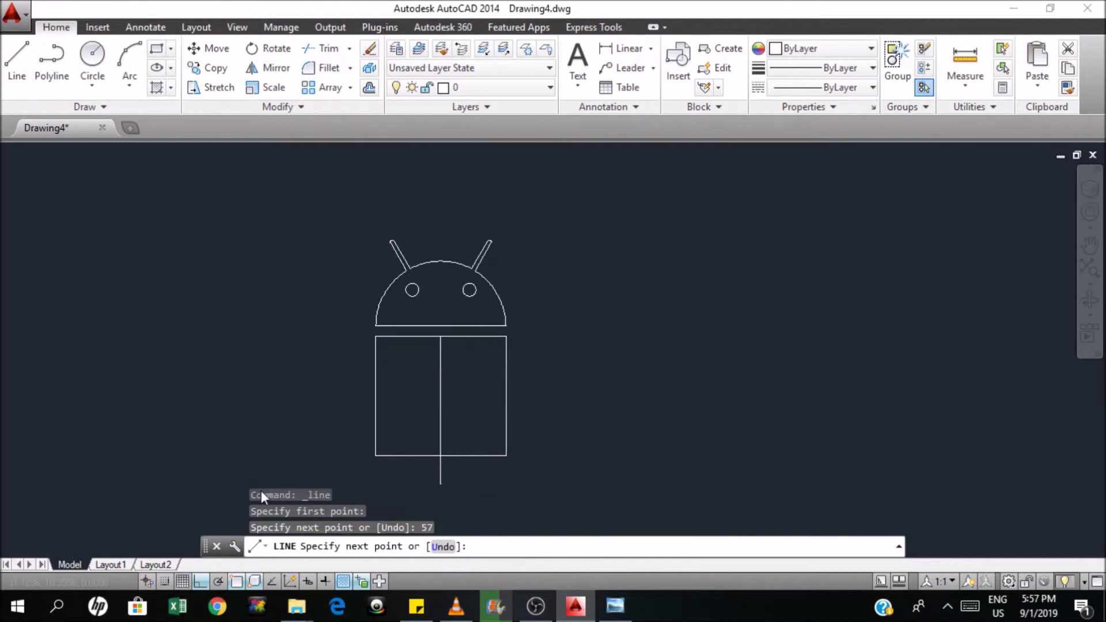
key("Return")
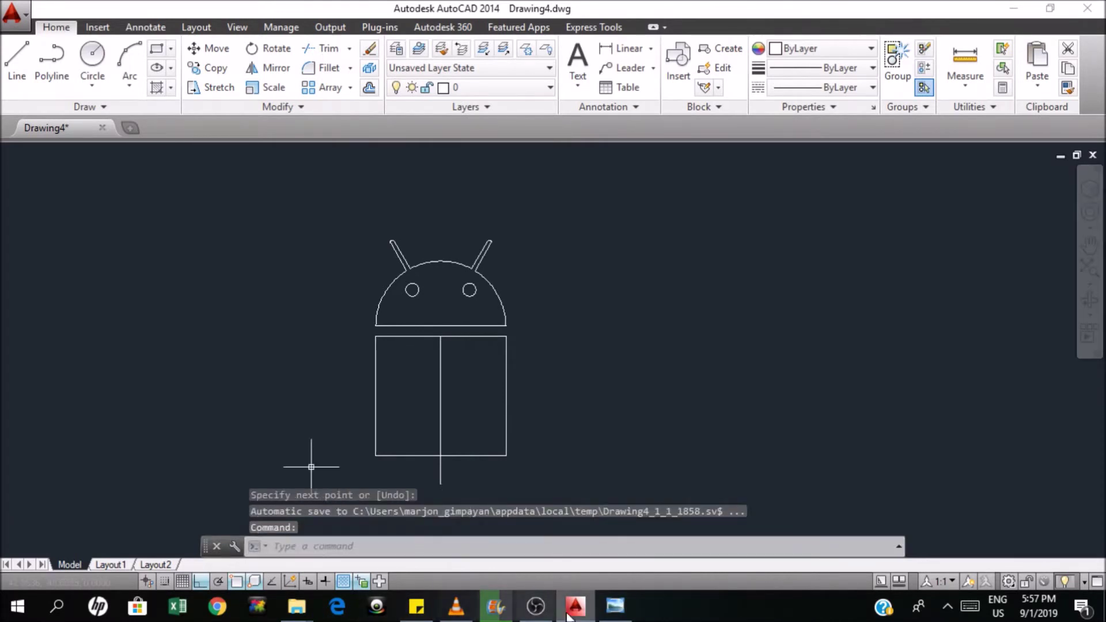
Check the leg's distance from the centre in the reference drawing and offset the body's centre line 12.75 to the left.
left_click(616, 606)
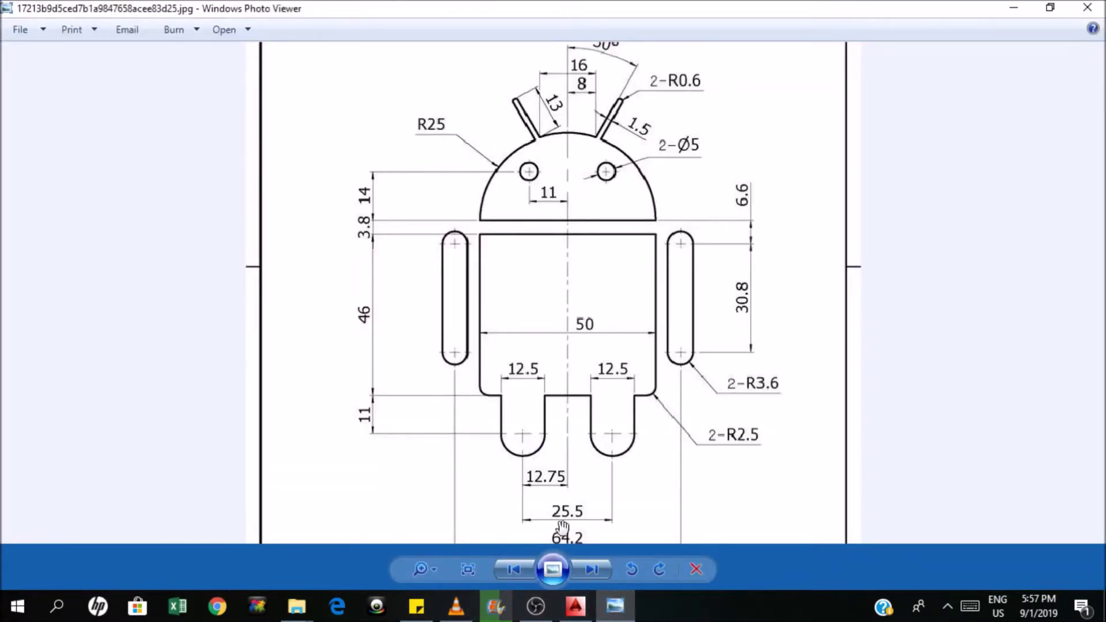
left_click(571, 608)
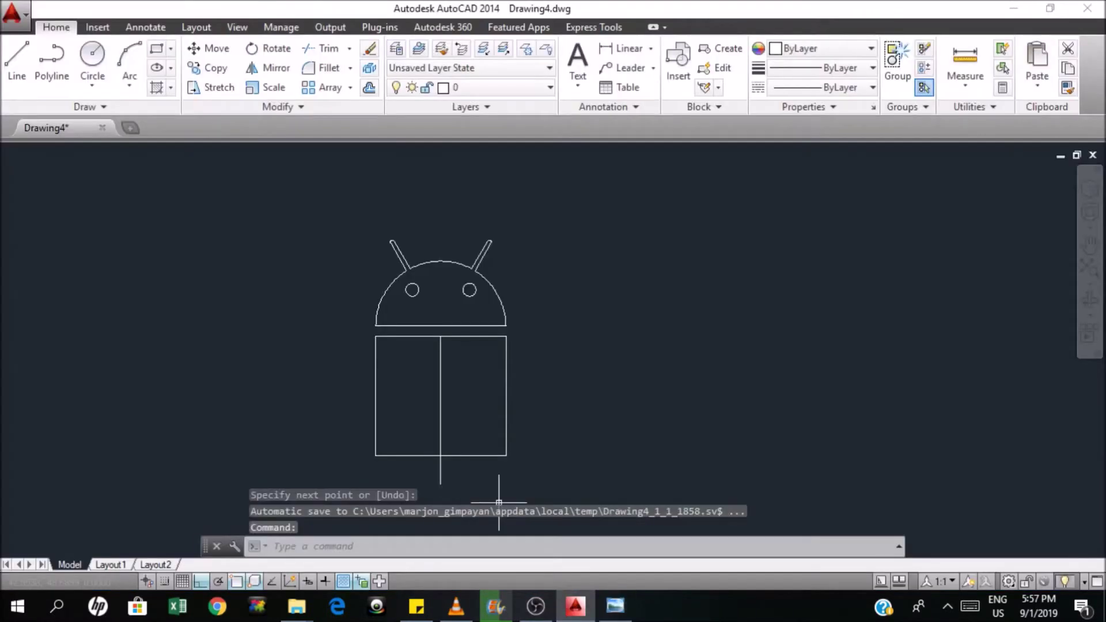
left_click(369, 87)
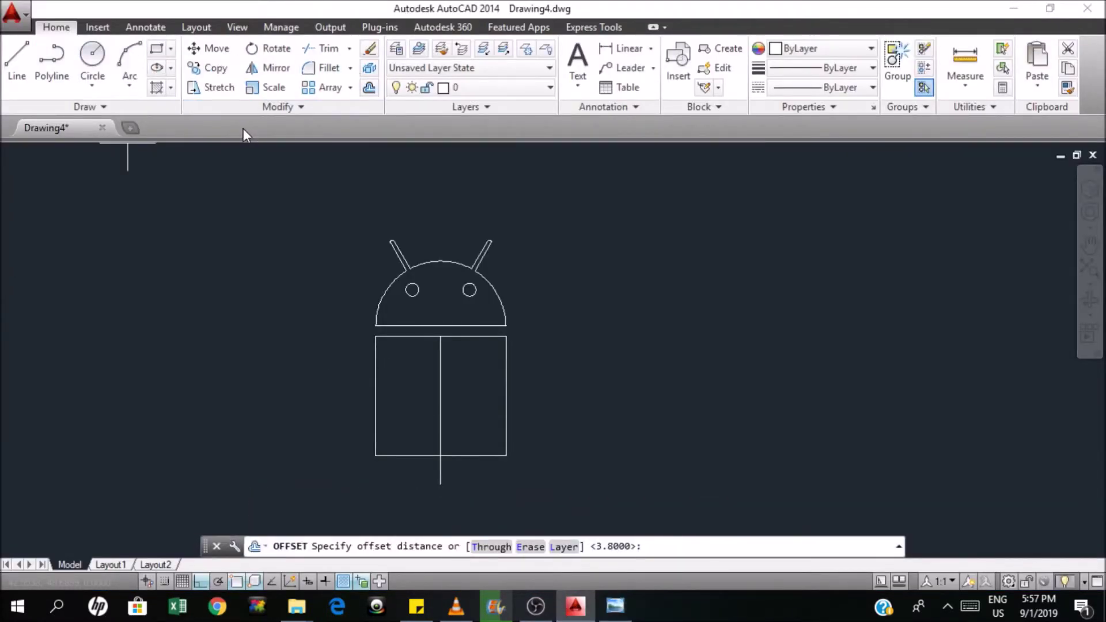
type("12.75")
key("Return")
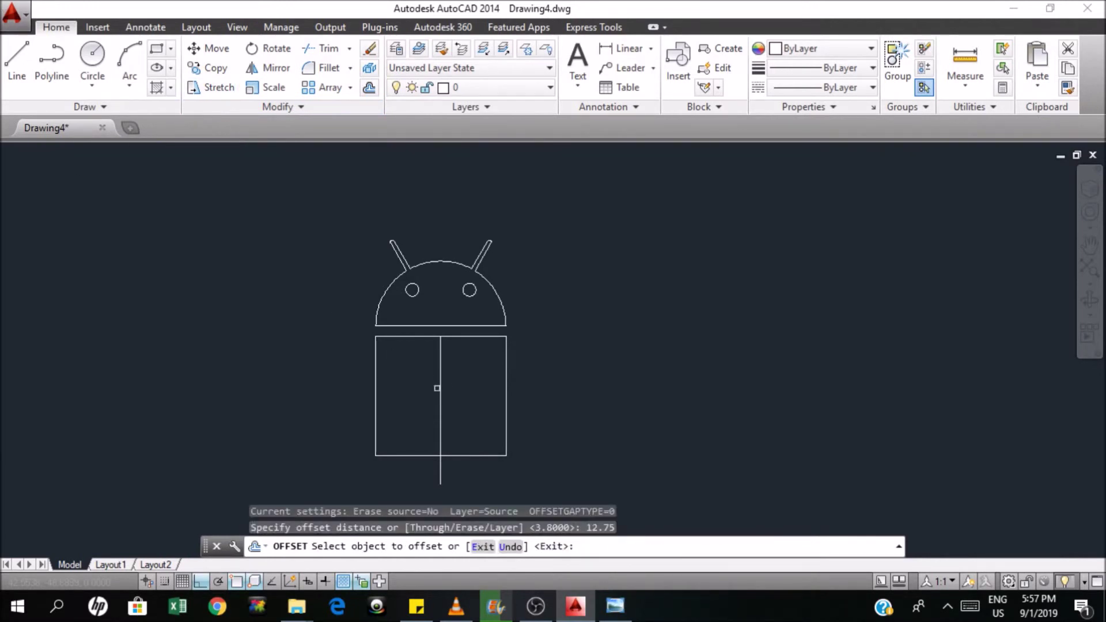
left_click(442, 388)
left_click(406, 417)
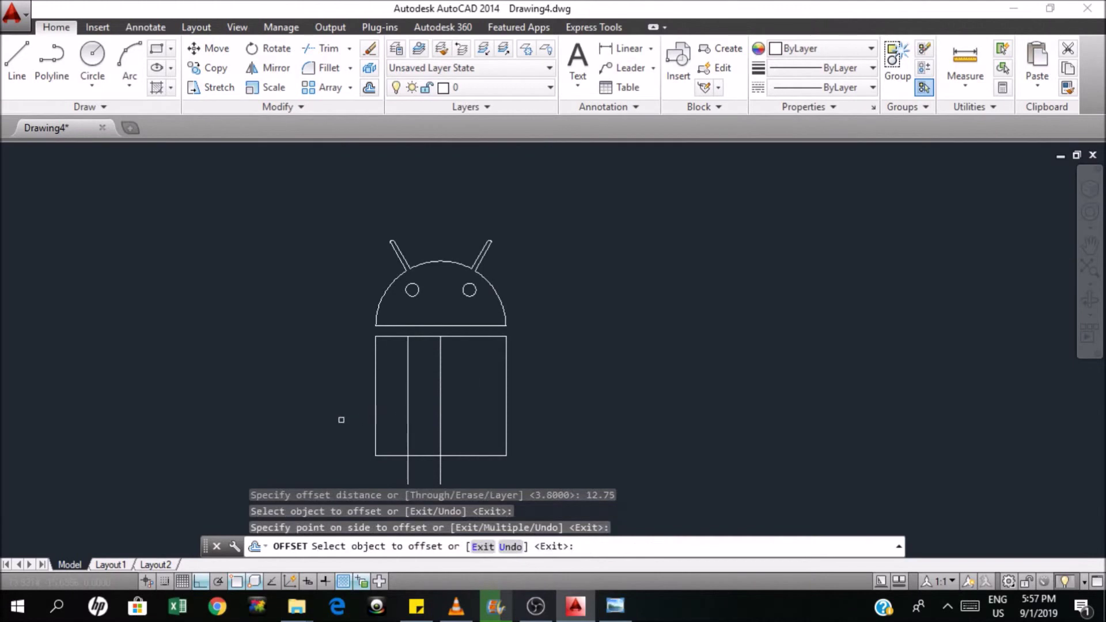
Draw a circle of diameter 12.5, as given in the reference drawing, centred on the lower end of the offset line.
left_click(92, 55)
scroll(403, 291, "down", 1)
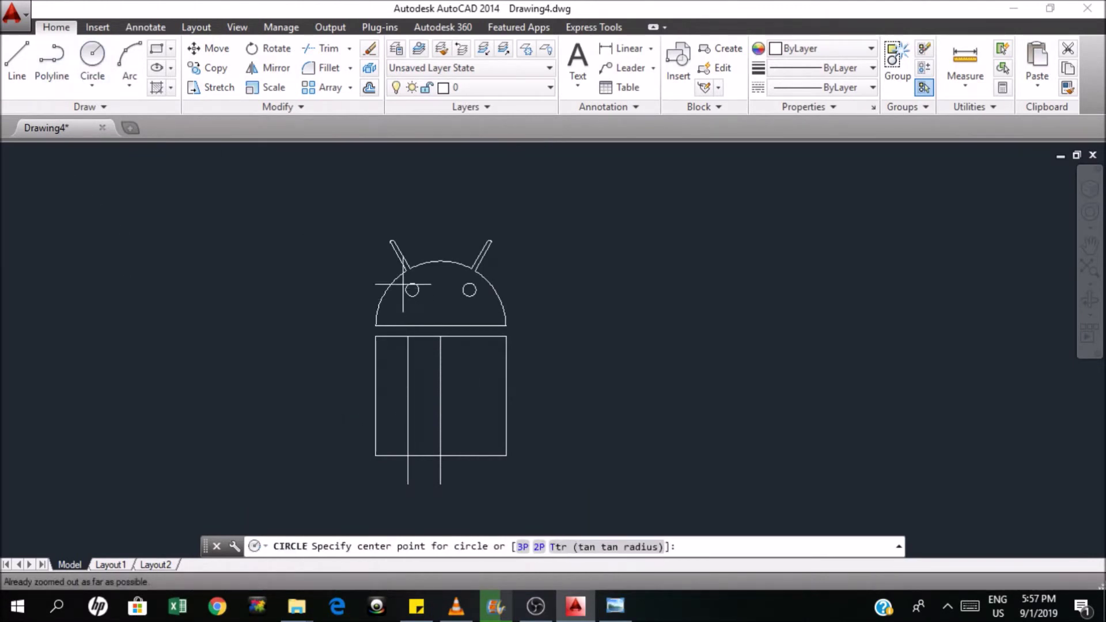
left_click(404, 485)
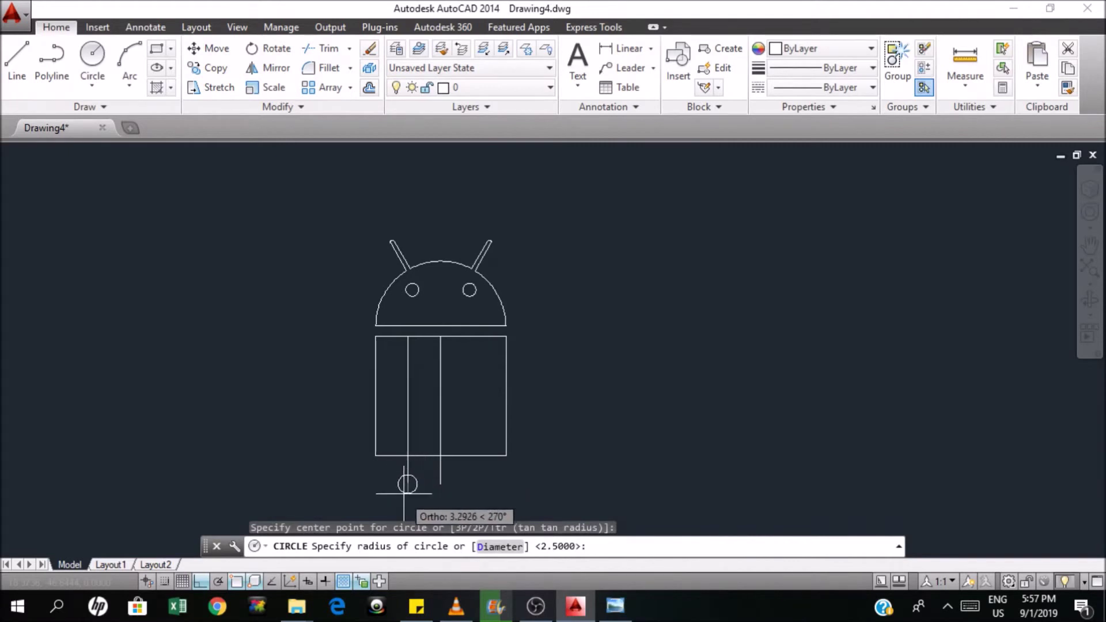
type("d")
key("Return")
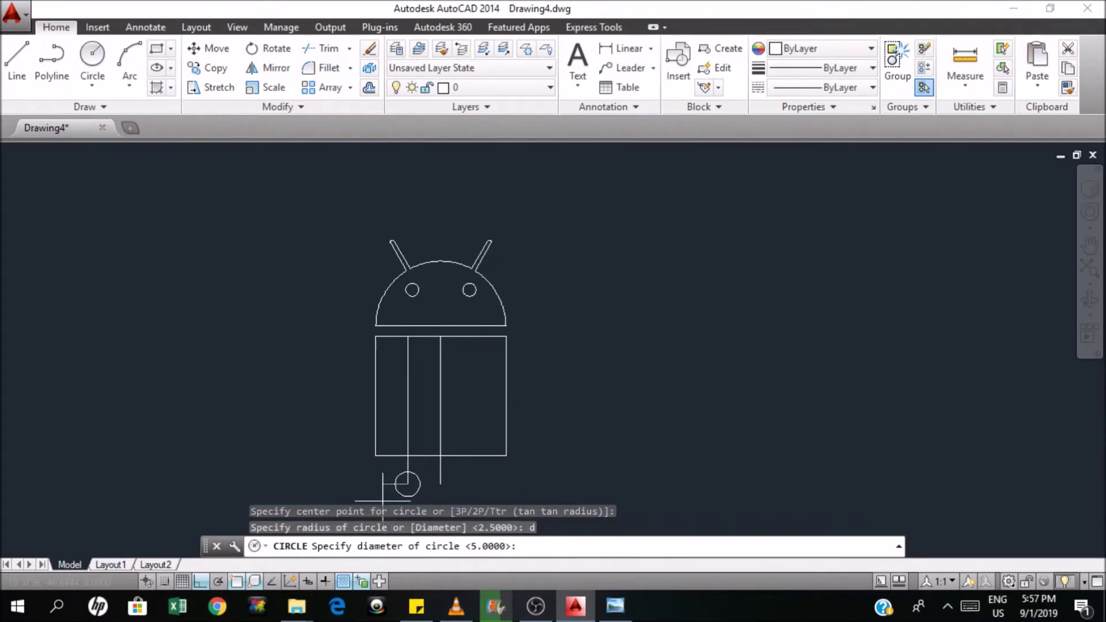
left_click(615, 606)
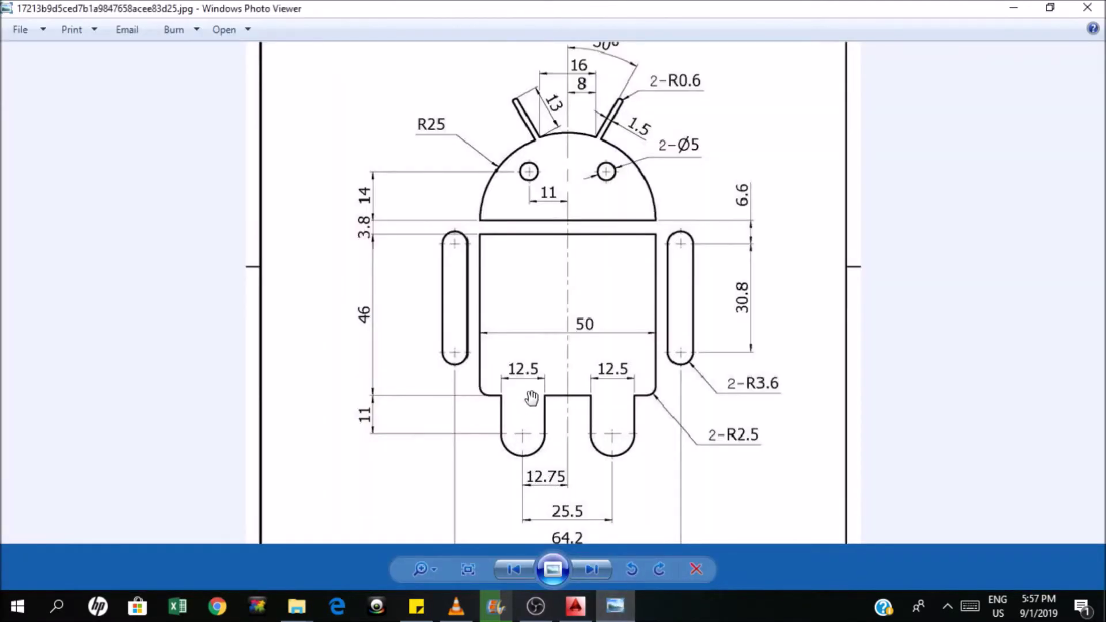
left_click(575, 606)
type("12.5")
key("Return")
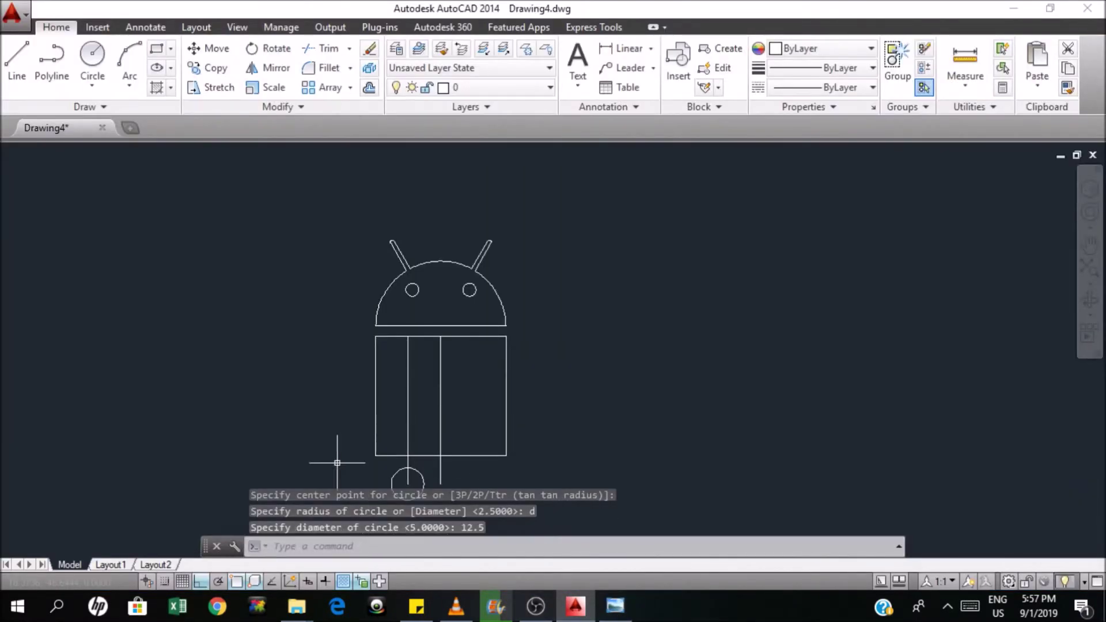
Draw two vertical lines from the leg circle's left and right quadrants up past the body's lower edge.
scroll(440, 340, "down", 1)
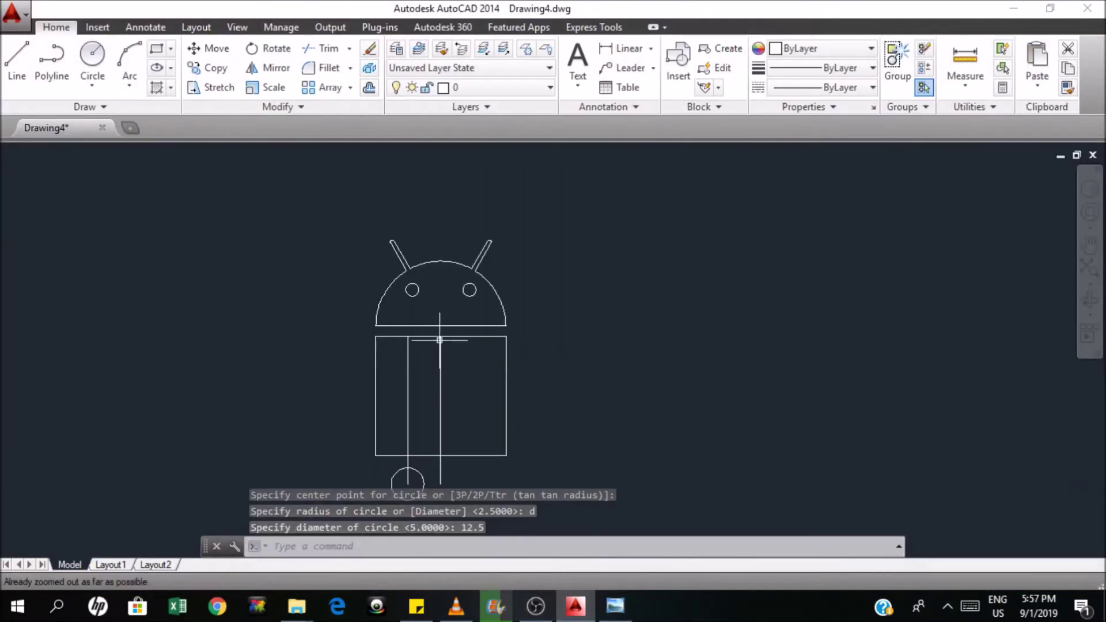
left_click(17, 58)
left_click(424, 483)
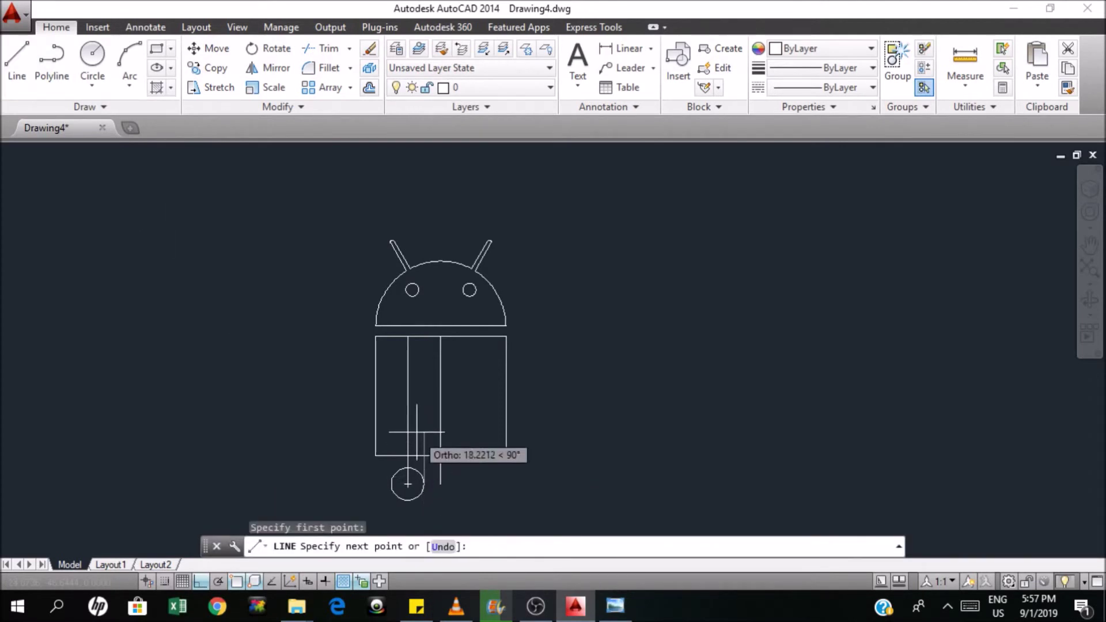
left_click(424, 423)
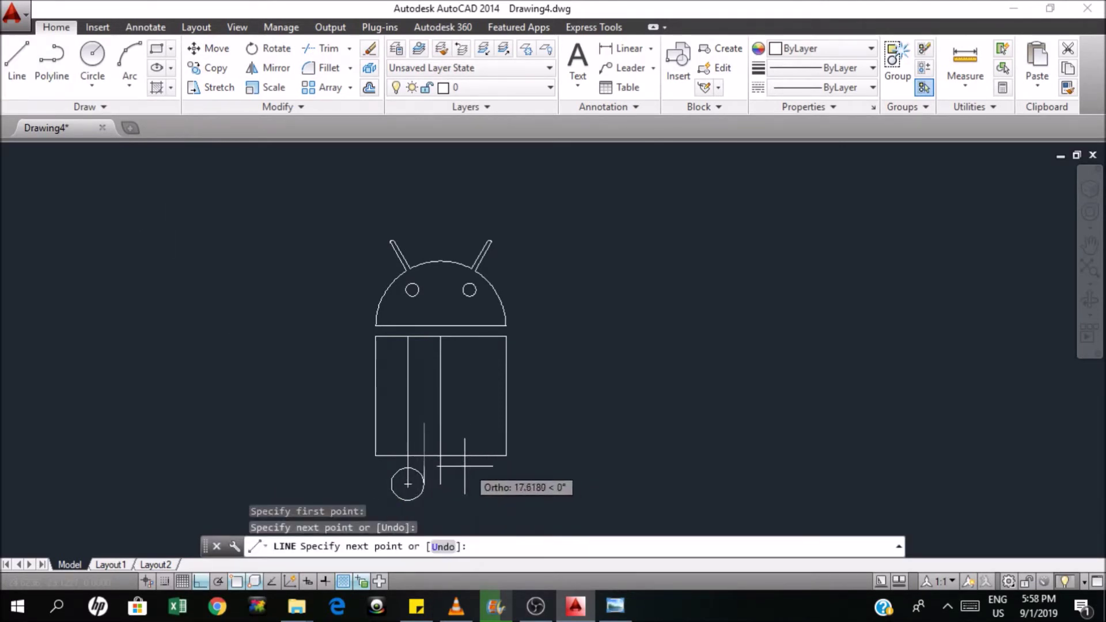
key("Return")
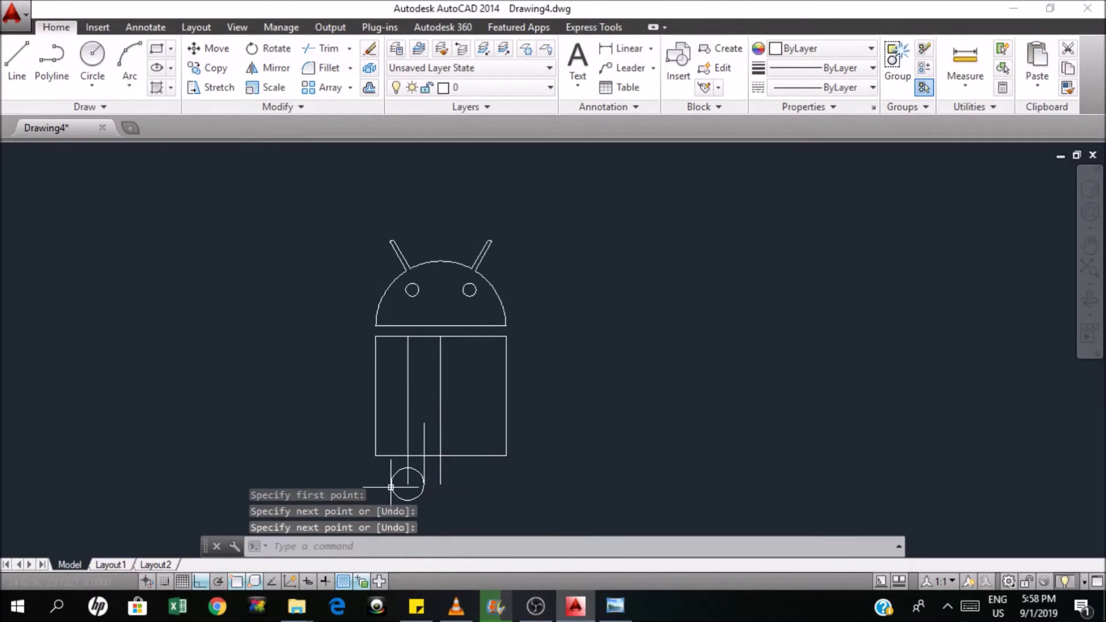
key("Return")
left_click(391, 484)
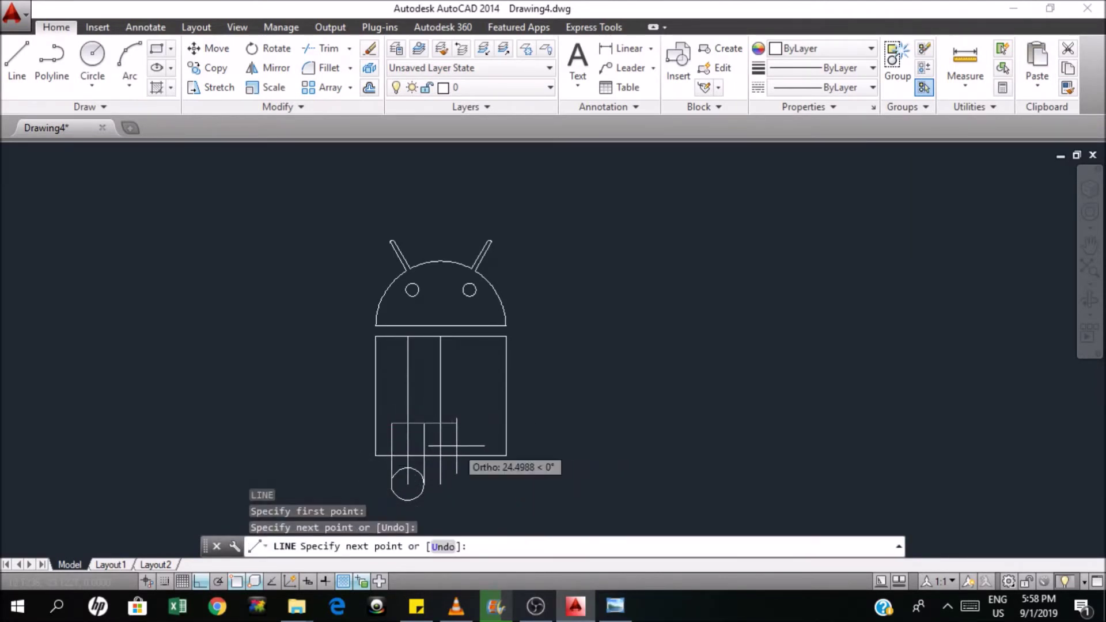
key("Escape")
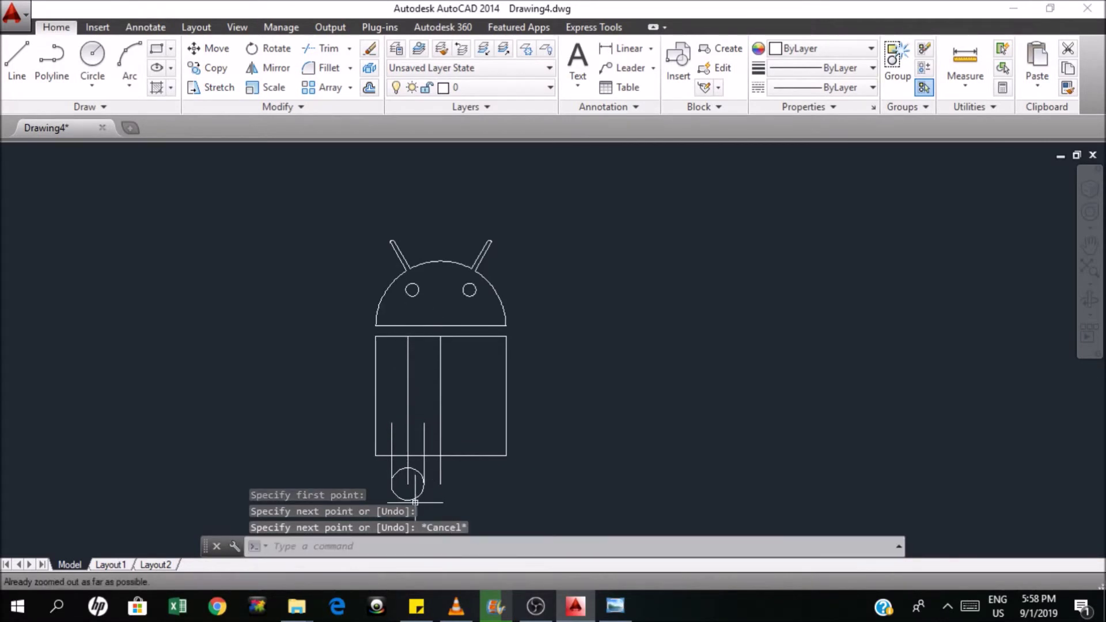
Trim the leg lines inside the body, the body's lower edge across the leg and the upper half of the circle.
scroll(417, 496, "up", 5)
scroll(406, 445, "down", 4)
scroll(380, 369, "up", 2)
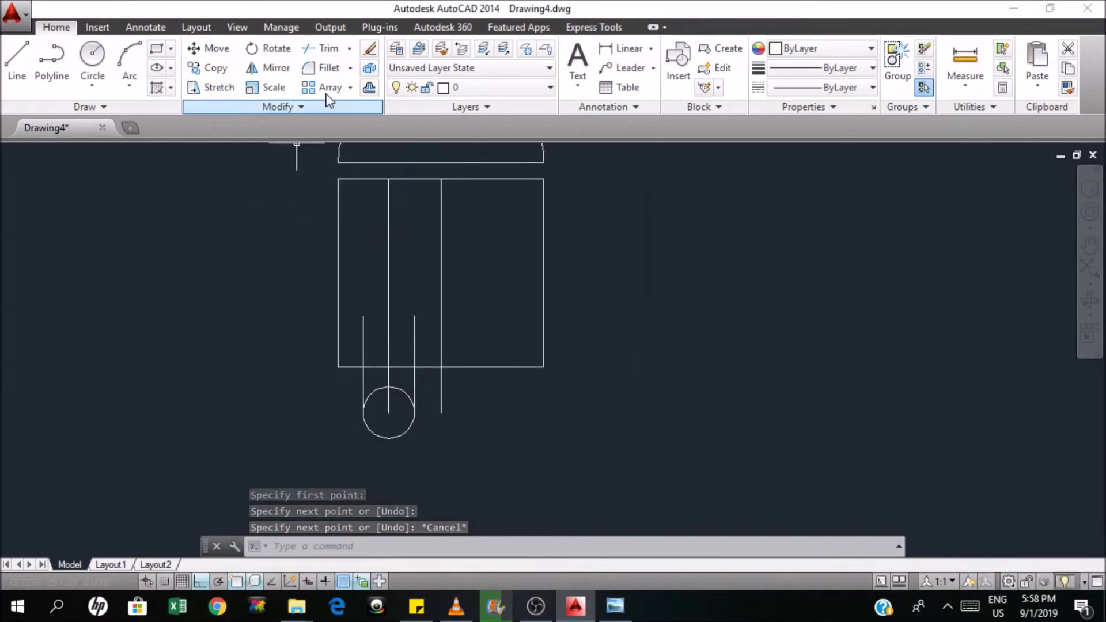
left_click(322, 50)
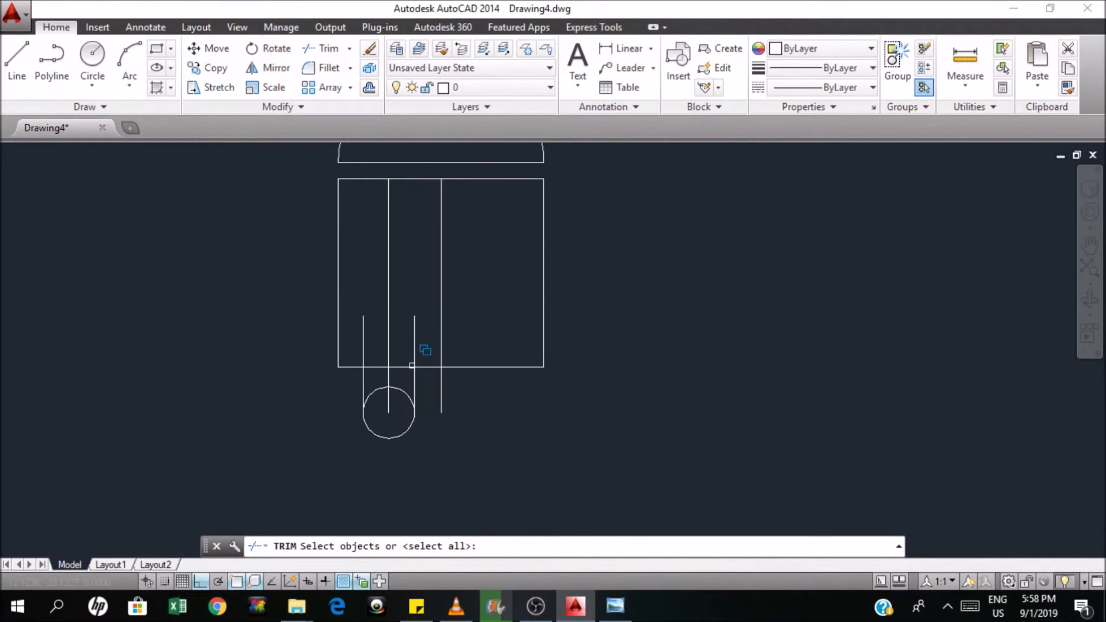
key("Return")
left_click(420, 344)
left_click(351, 352)
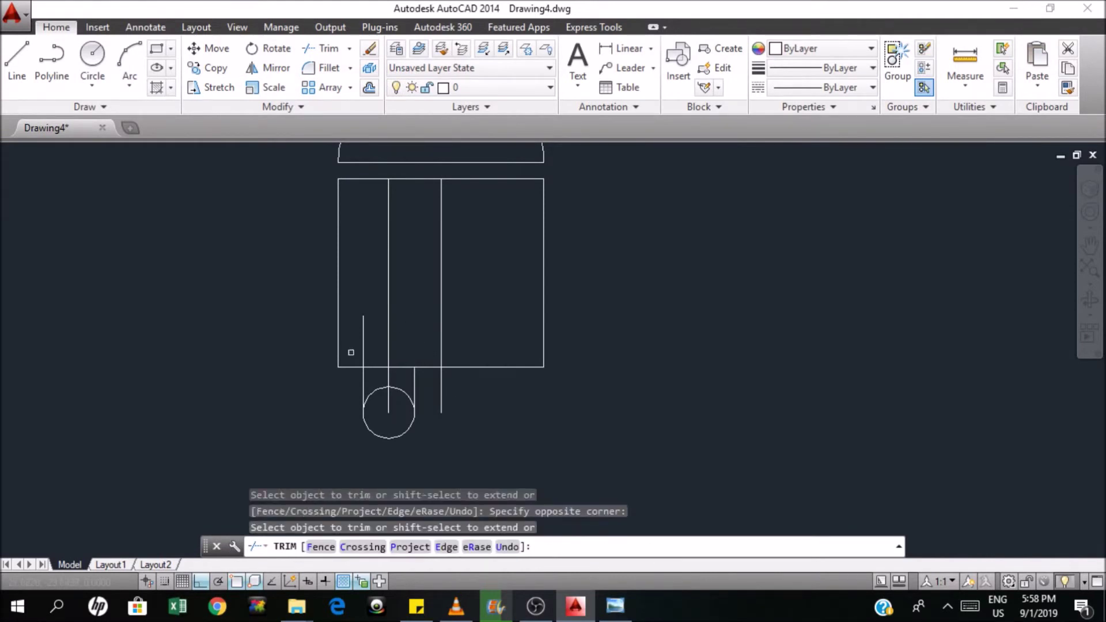
left_click(360, 348)
left_click(362, 332)
left_click(374, 390)
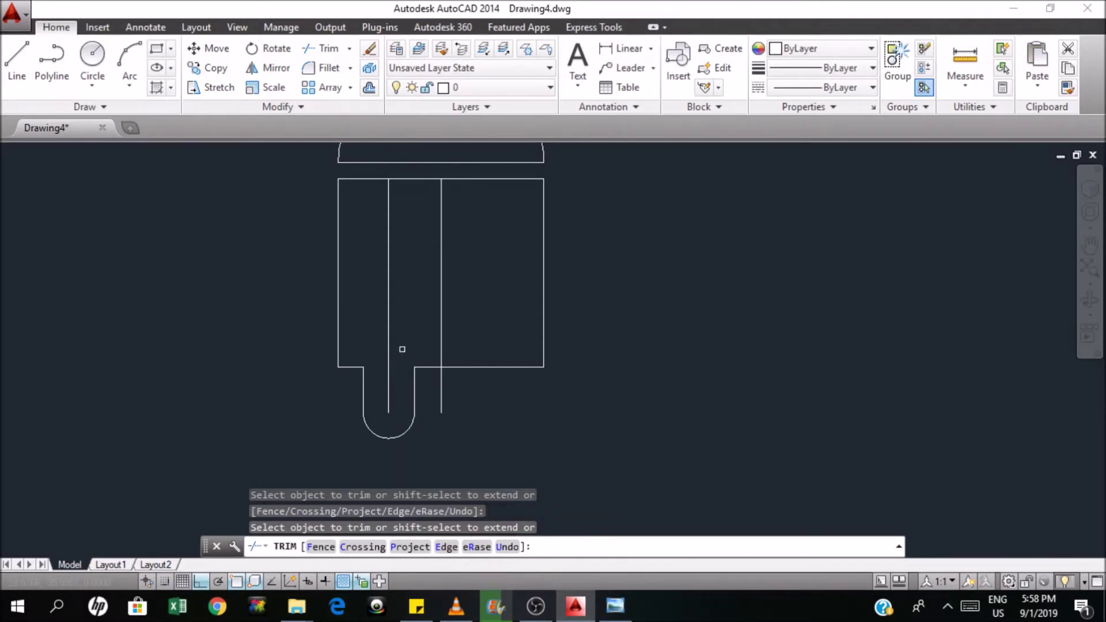
Delete the two vertical construction lines inside the body, the offset leg line and the body's centre line.
key("Escape")
left_click(403, 321)
left_click(372, 339)
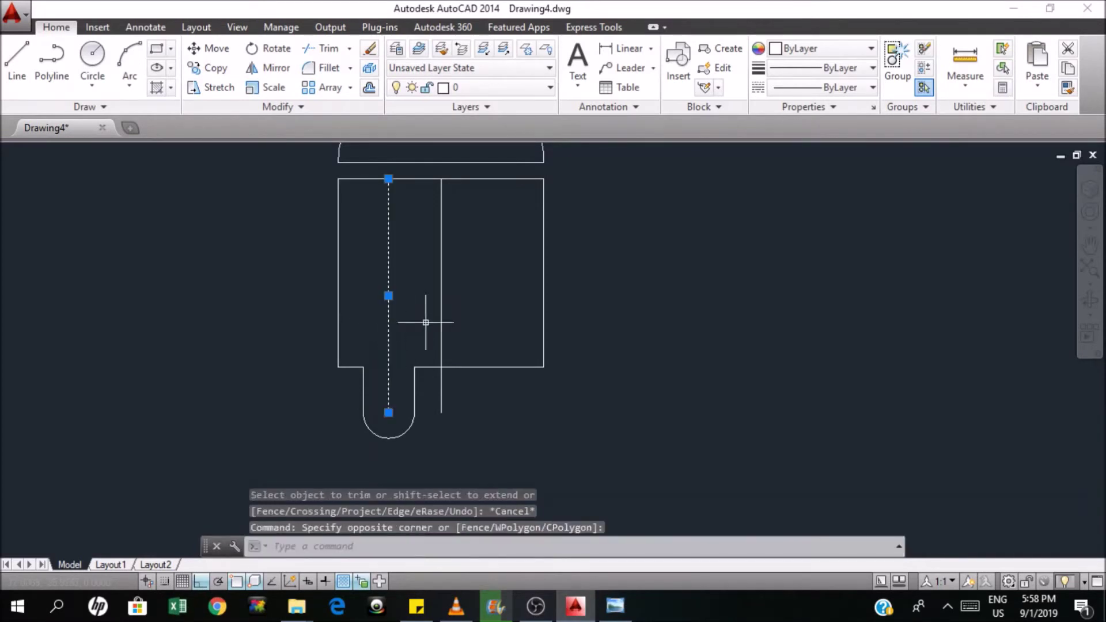
key("Delete")
left_click(488, 322)
left_click(432, 306)
key("Delete")
Mirror the left leg about the body's vertical centre, as in the reference drawing, keeping the original.
left_click(619, 610)
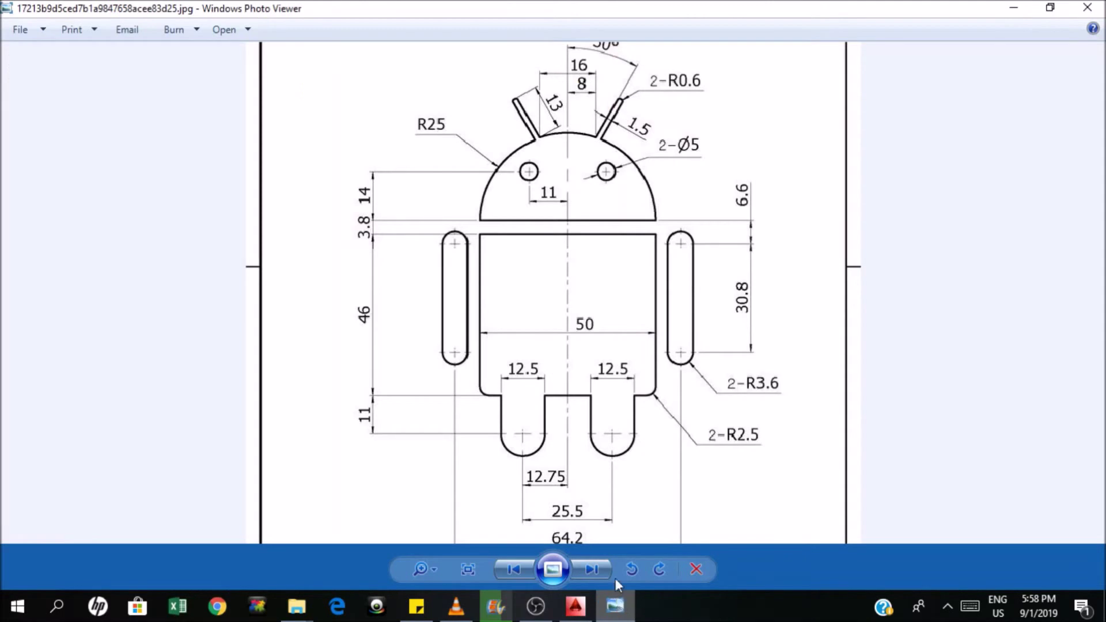
left_click(576, 607)
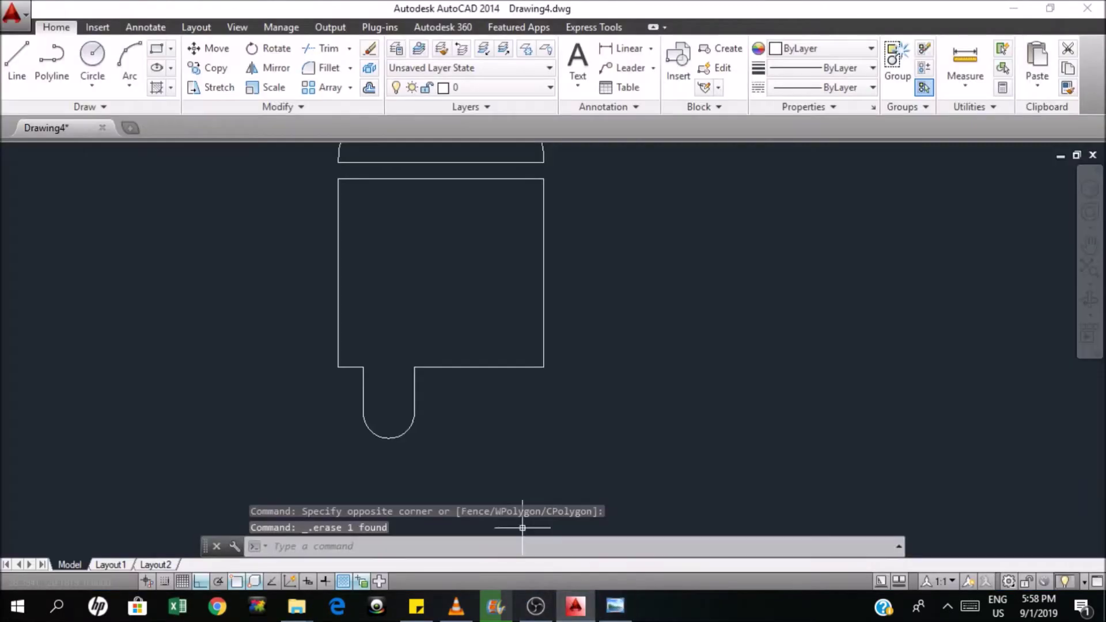
left_click(453, 445)
left_click(338, 400)
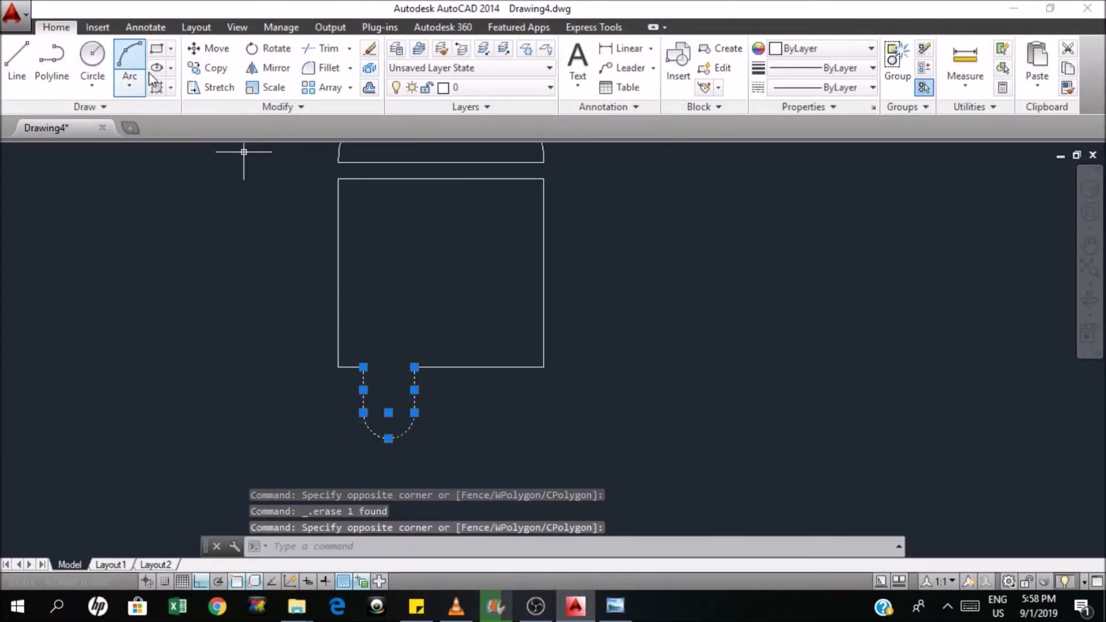
left_click(268, 67)
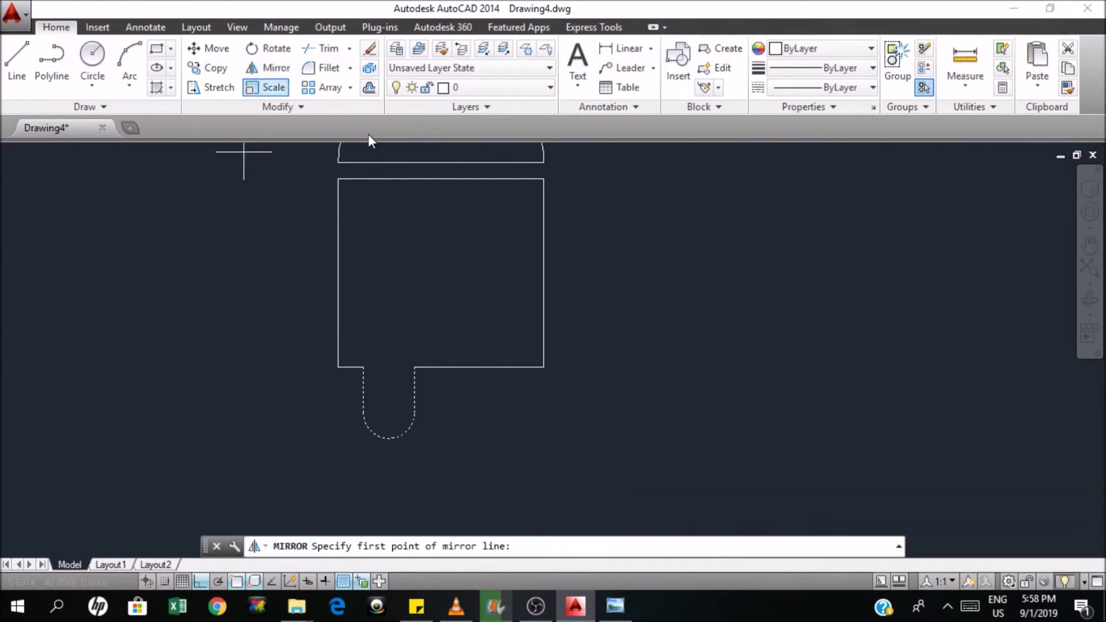
left_click(441, 176)
left_click(458, 487)
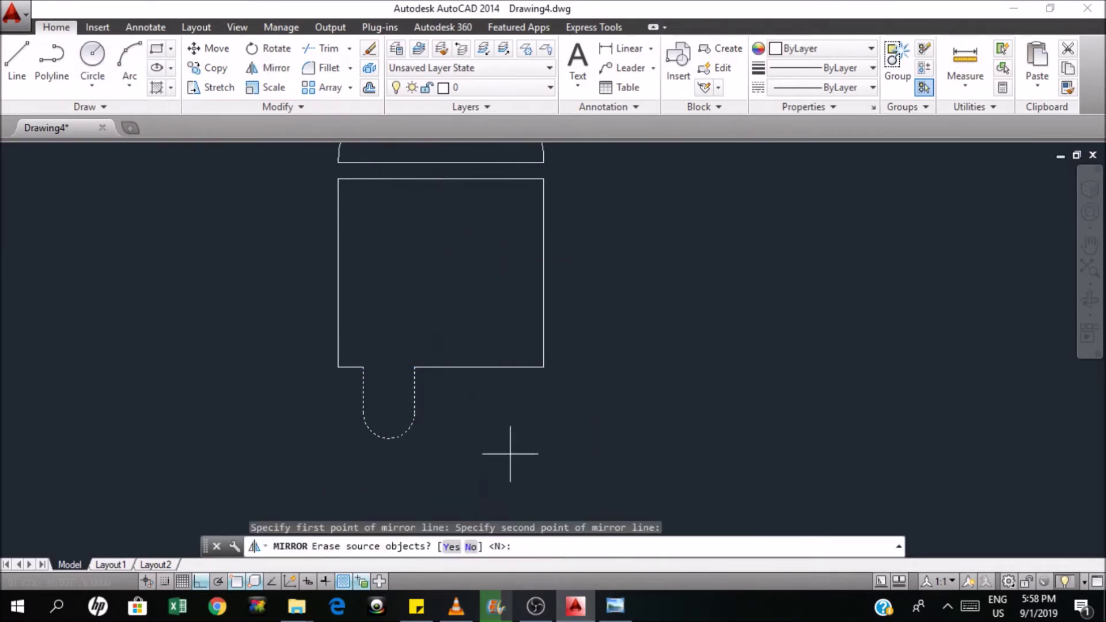
key("Return")
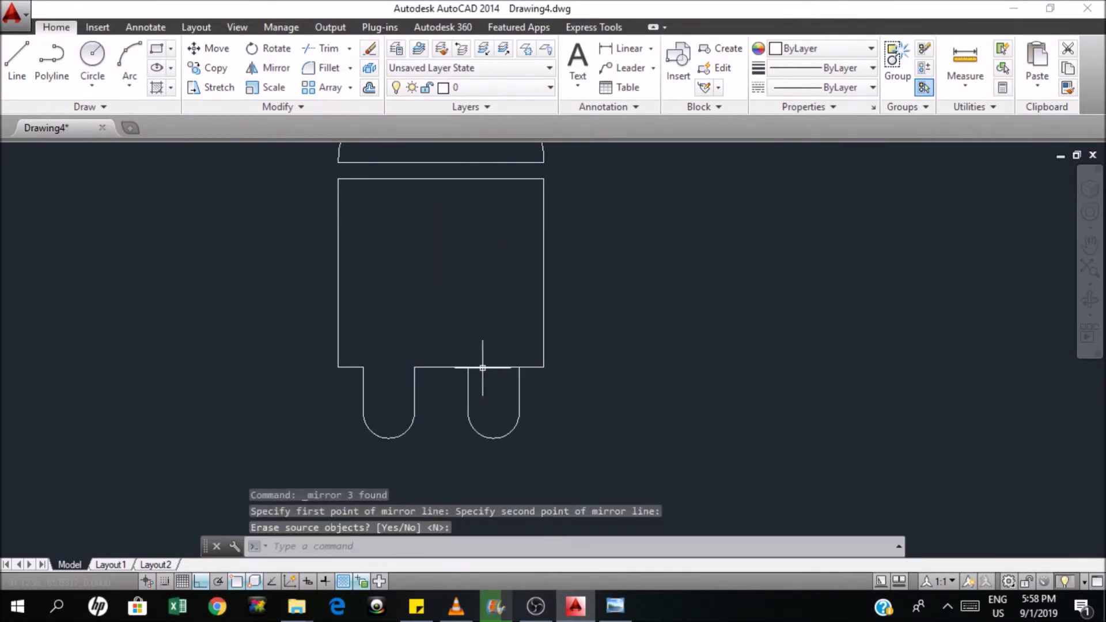
Trim the body's lower edge where it crosses the top of the right leg.
left_click(321, 48)
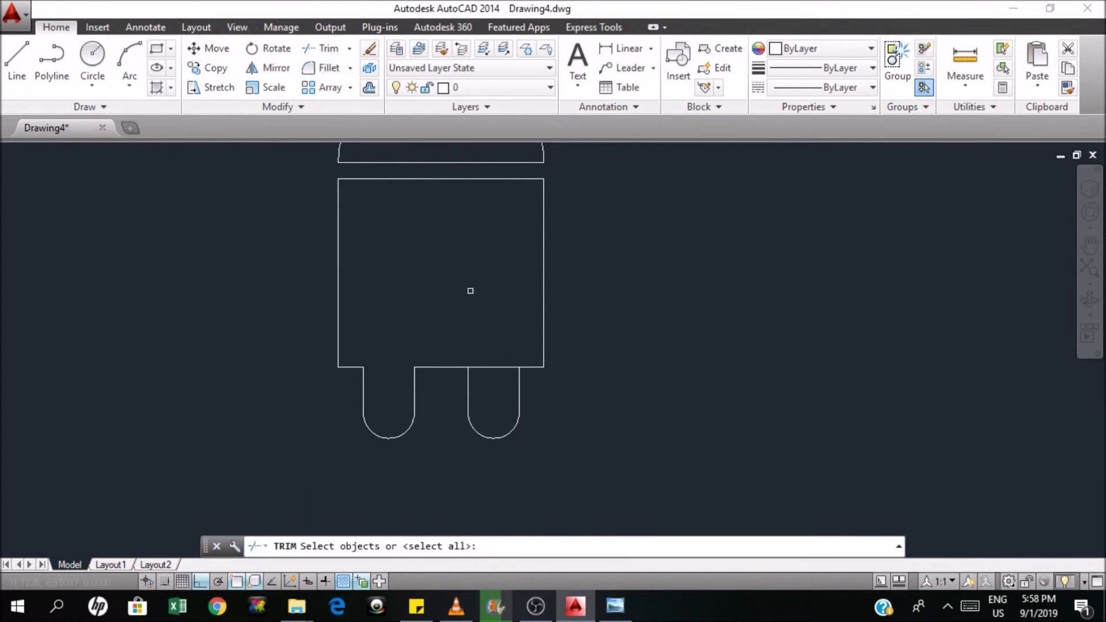
key("Return")
left_click(494, 397)
left_click(483, 352)
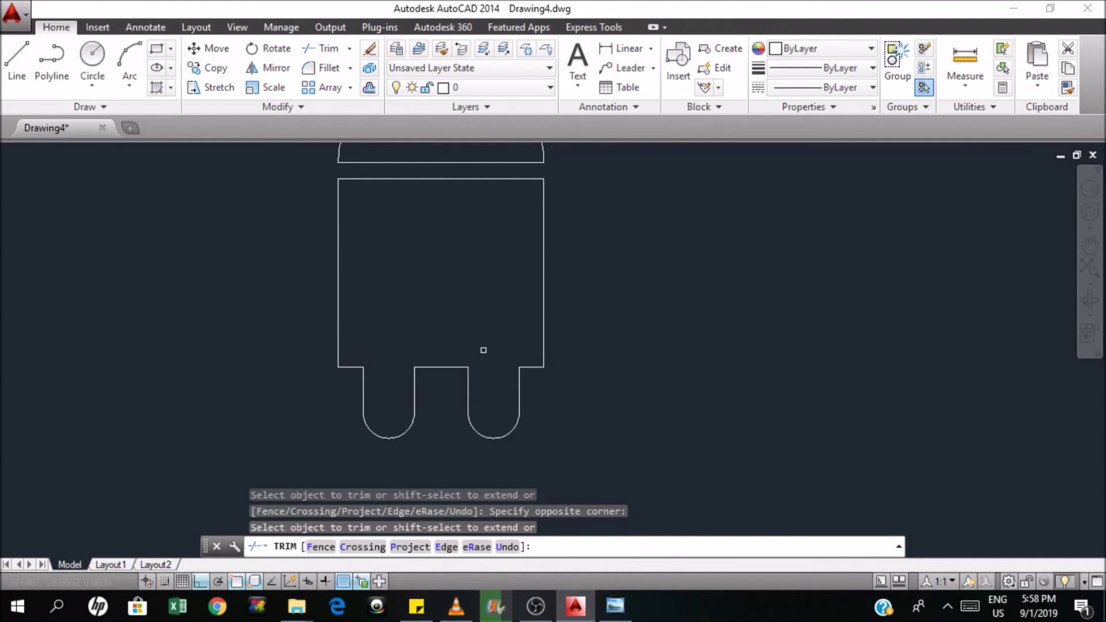
key("Return")
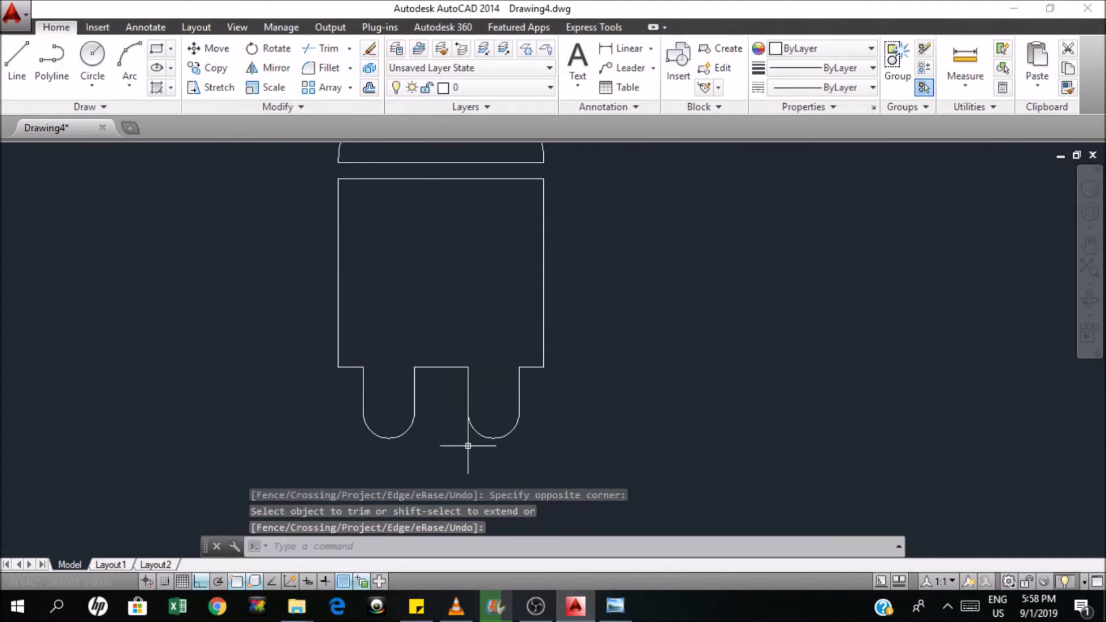
Check the corner radius in the reference drawing and fillet the body's two lower outer corners with radius 2.5.
left_click(614, 605)
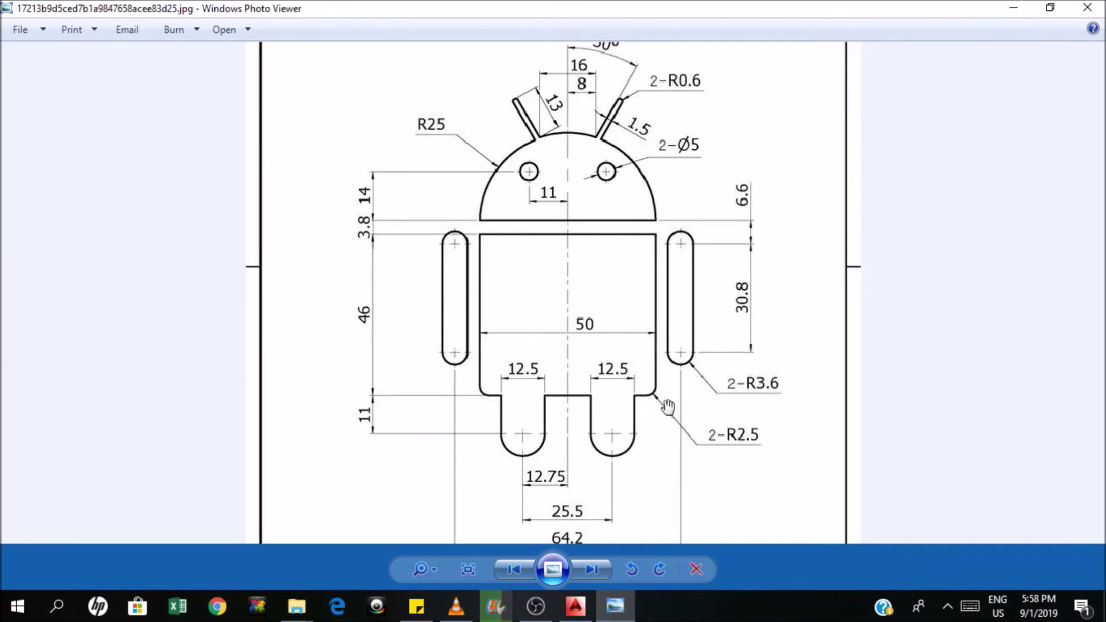
left_click(576, 606)
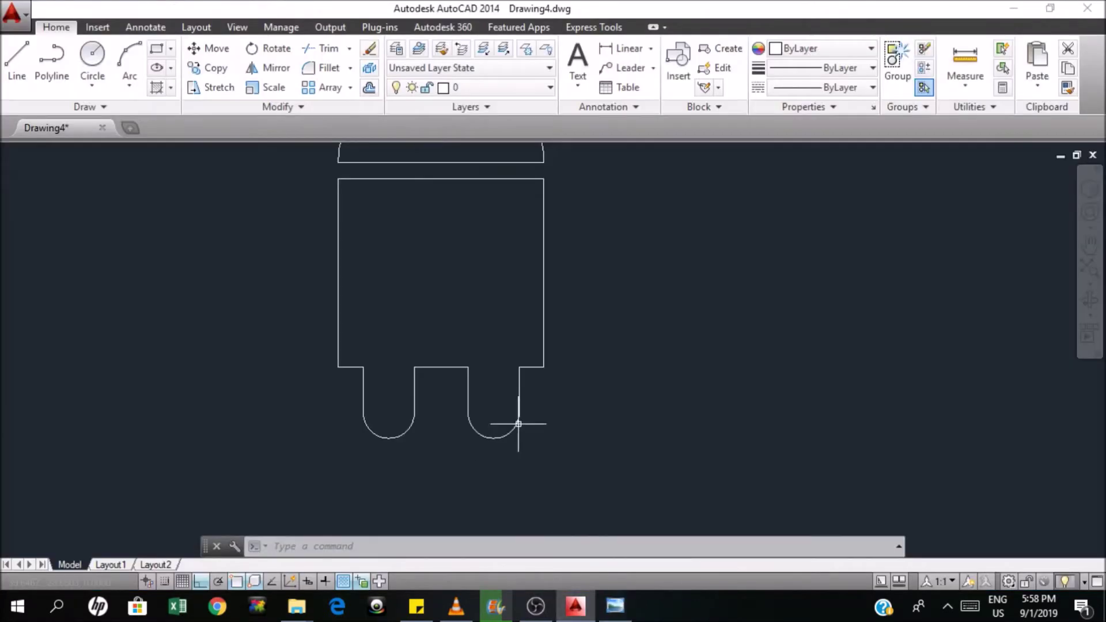
left_click(328, 69)
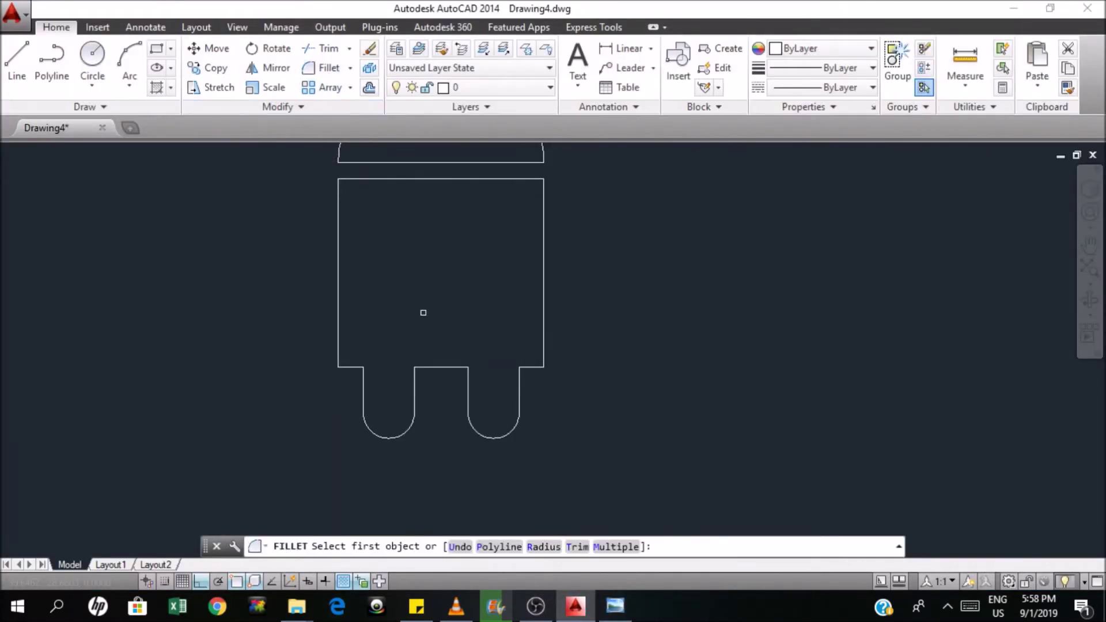
key("Return")
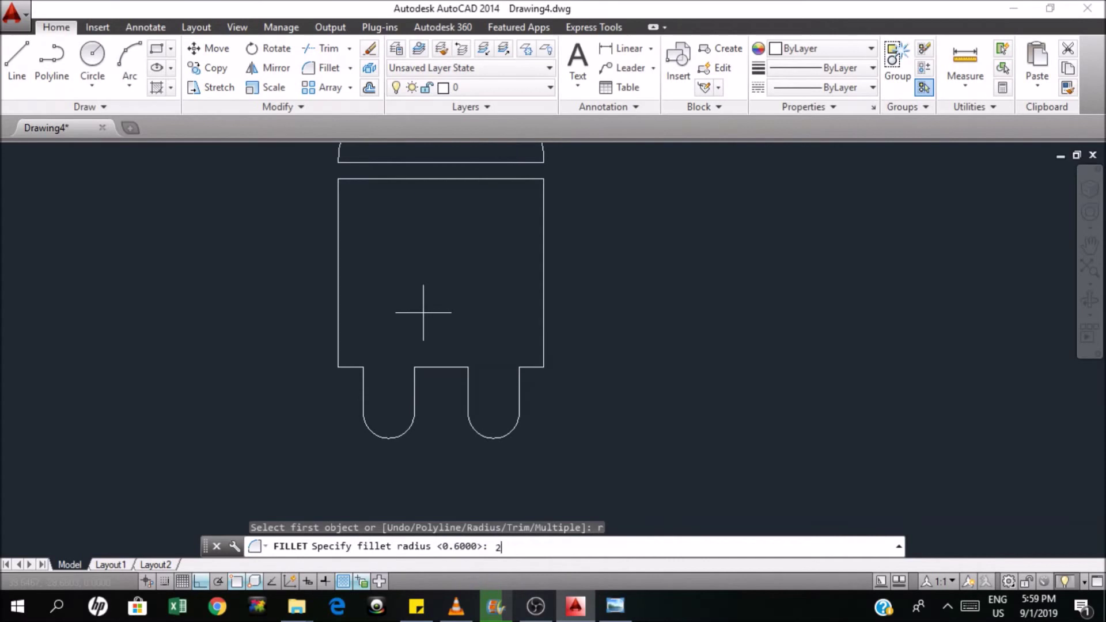
key("Return")
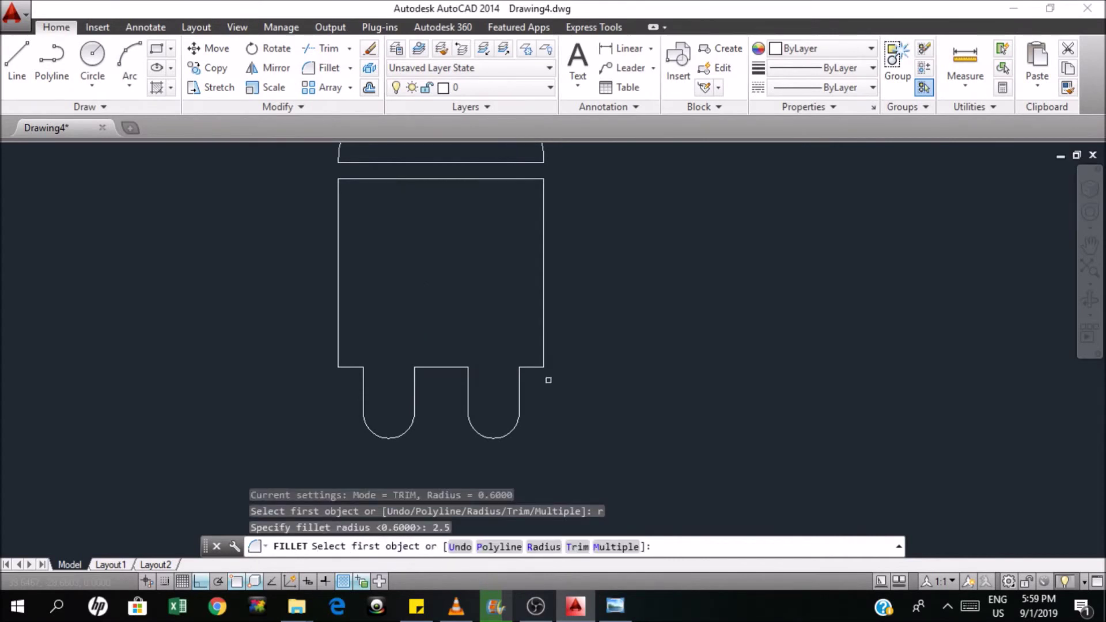
left_click(533, 366)
left_click(547, 353)
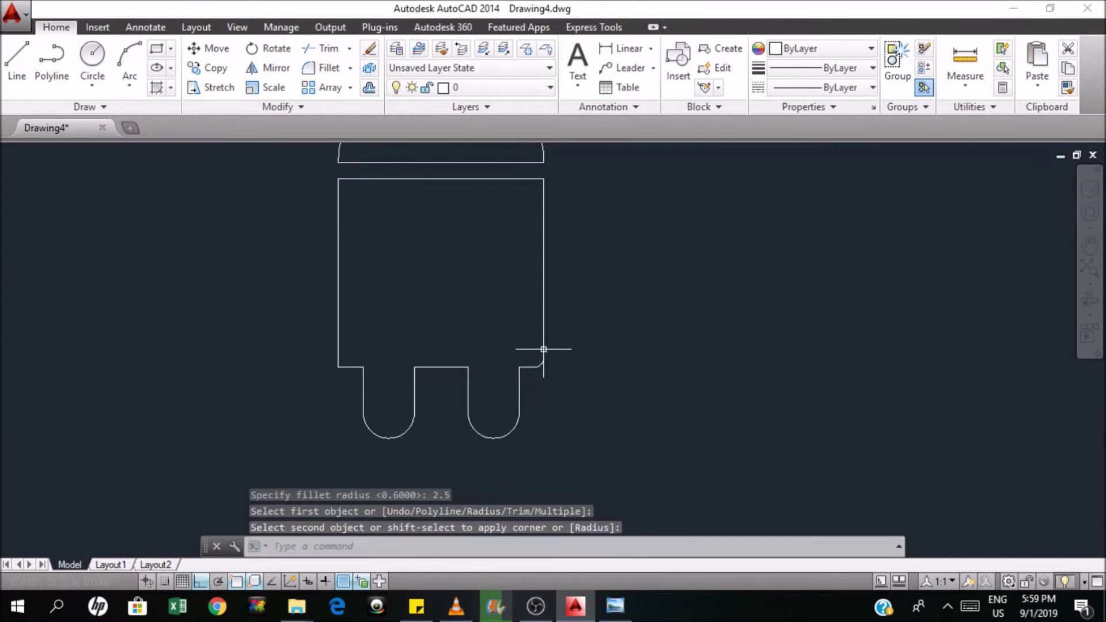
left_click(326, 69)
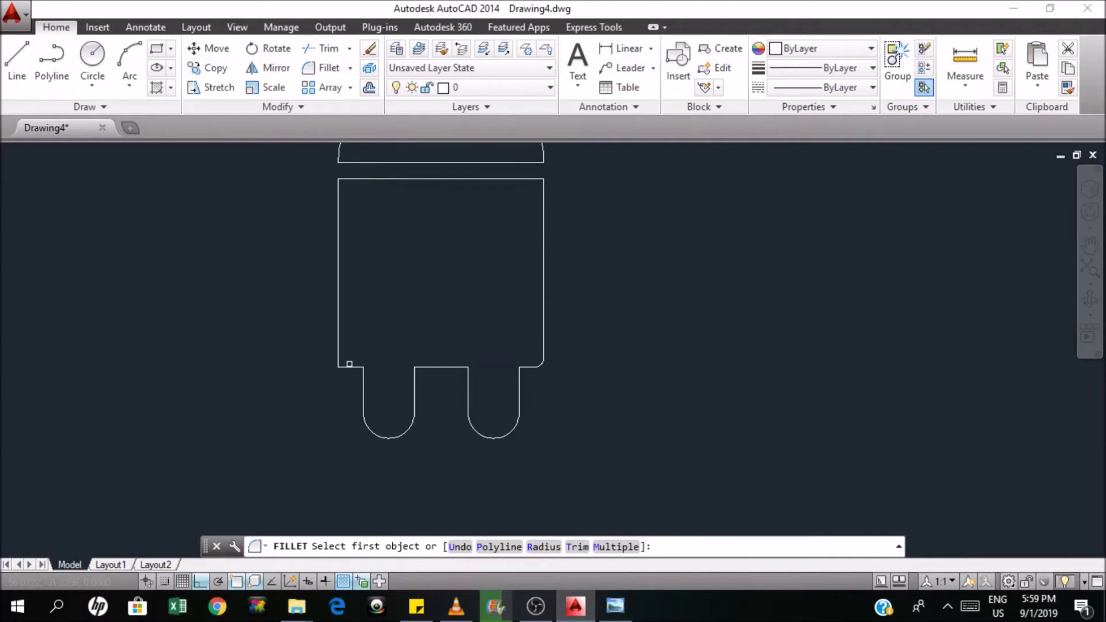
left_click(348, 366)
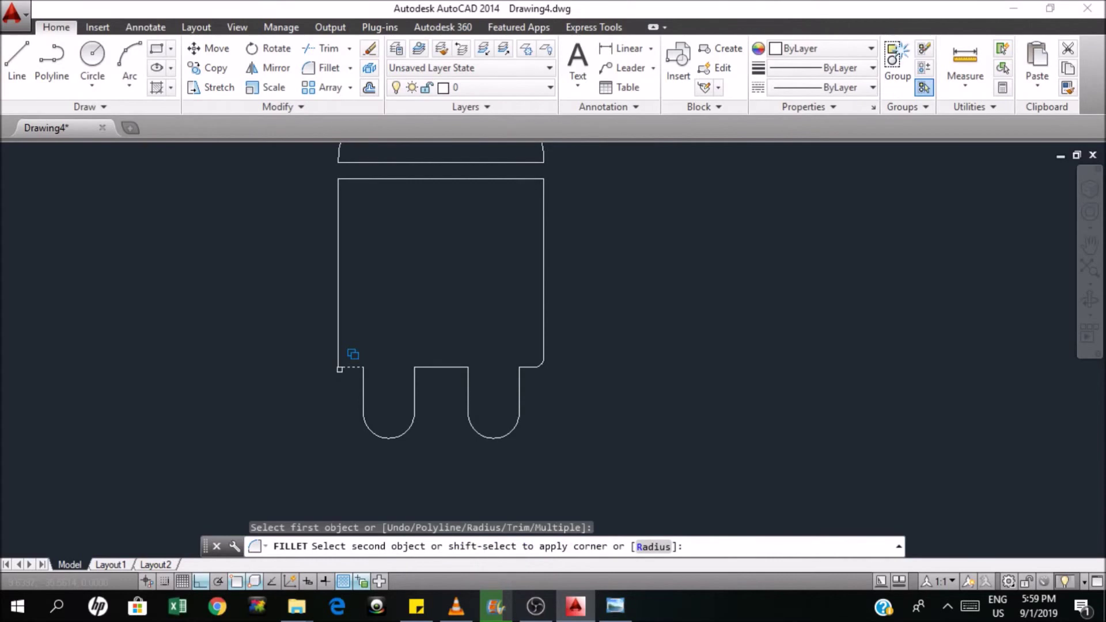
left_click(339, 350)
scroll(493, 390, "up", 2)
scroll(451, 378, "down", 2)
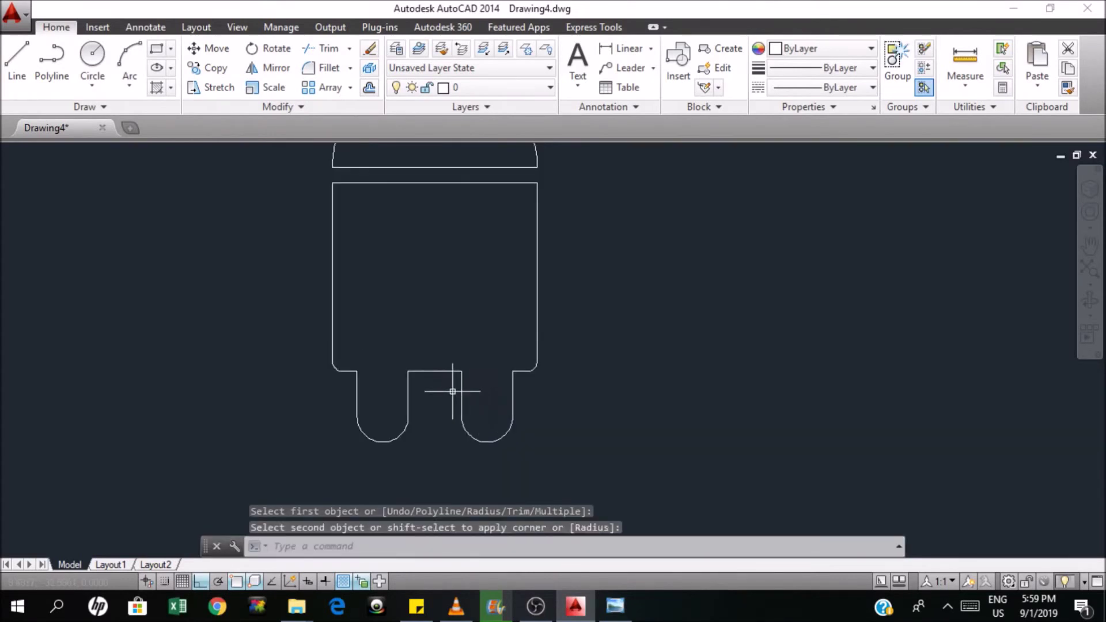
Check the arm dimensions in the reference drawing and draw a horizontal line to the right from the head's lower right corner.
key("alt+Tab")
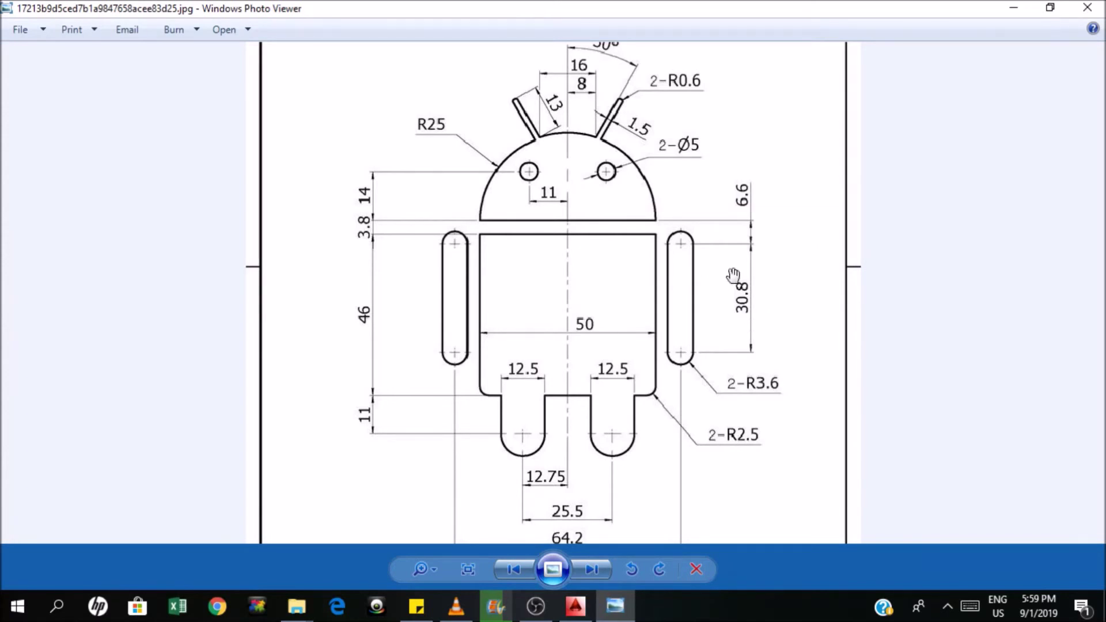
scroll(708, 256, "down", 1)
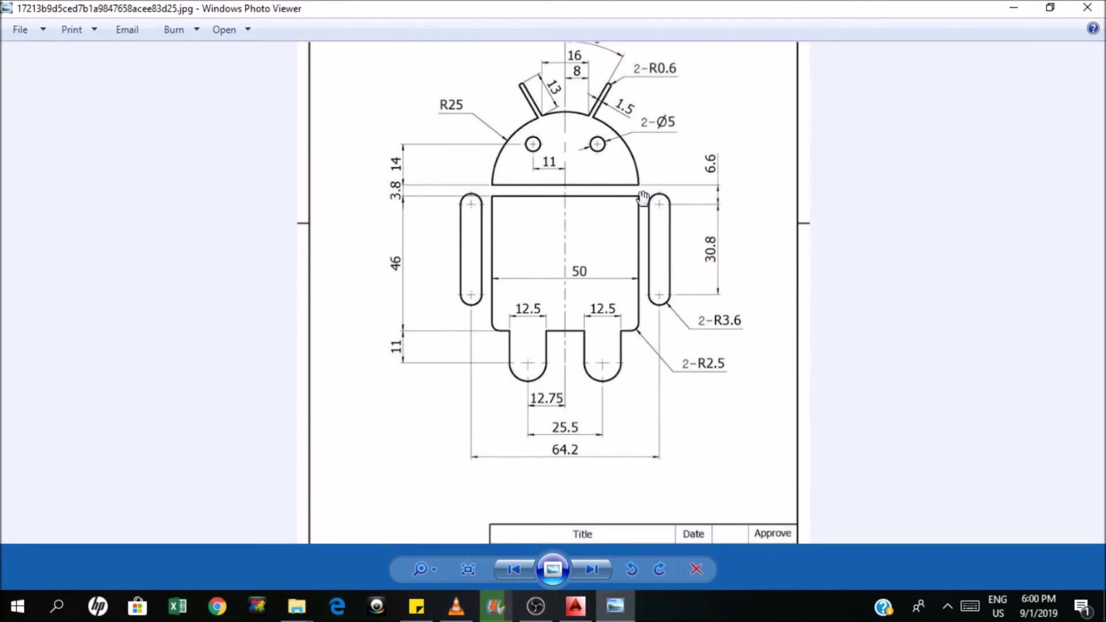
scroll(639, 198, "up", 1)
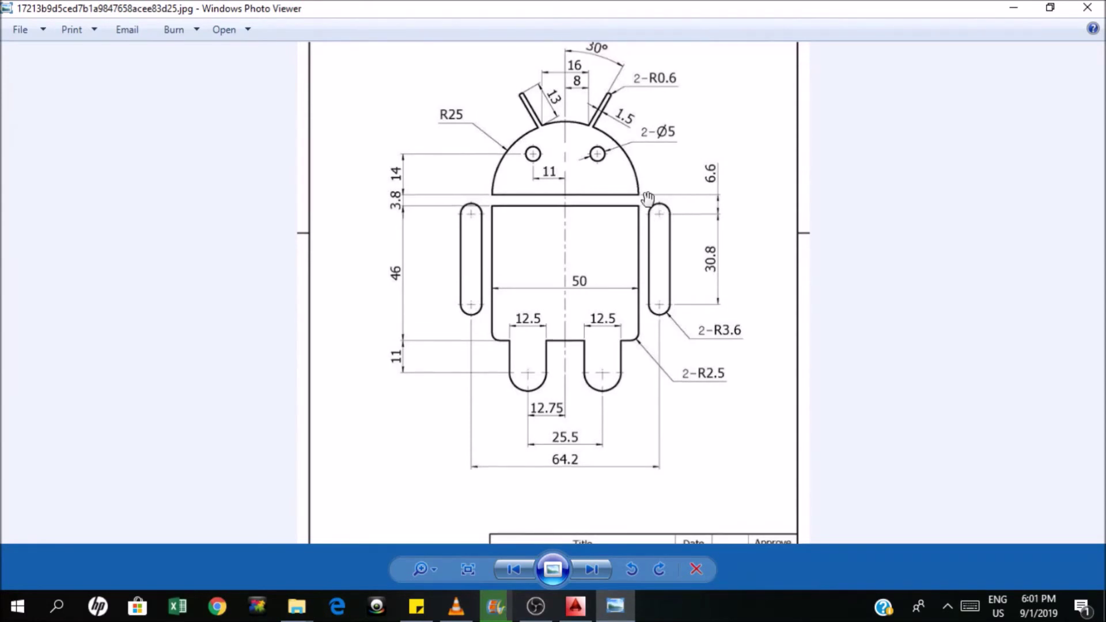
scroll(643, 189, "up", 2)
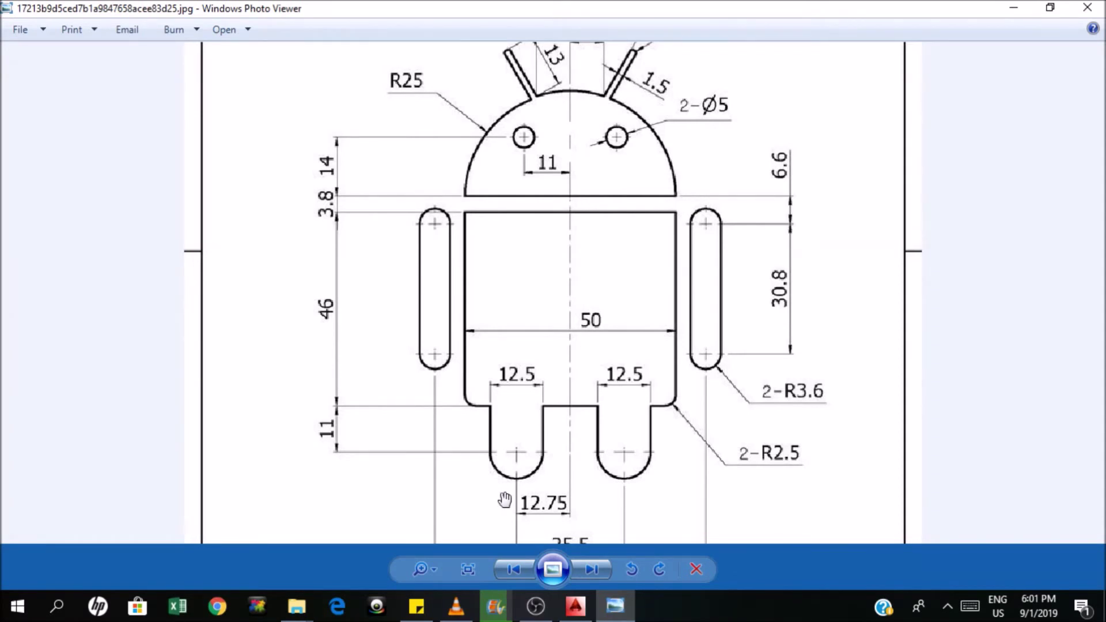
left_click(574, 606)
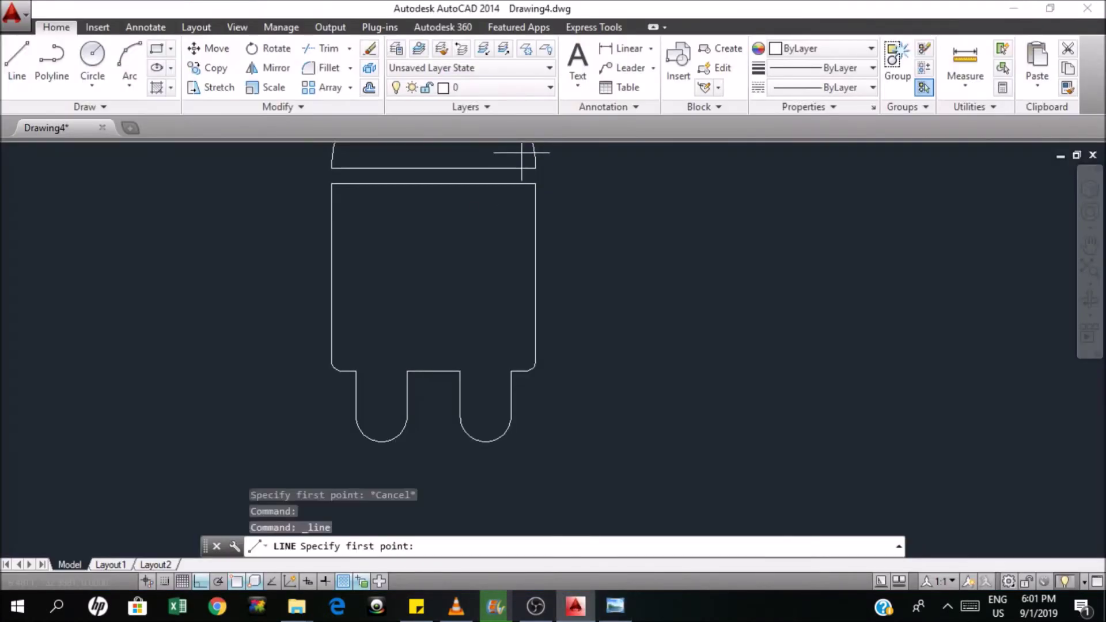
left_click(536, 168)
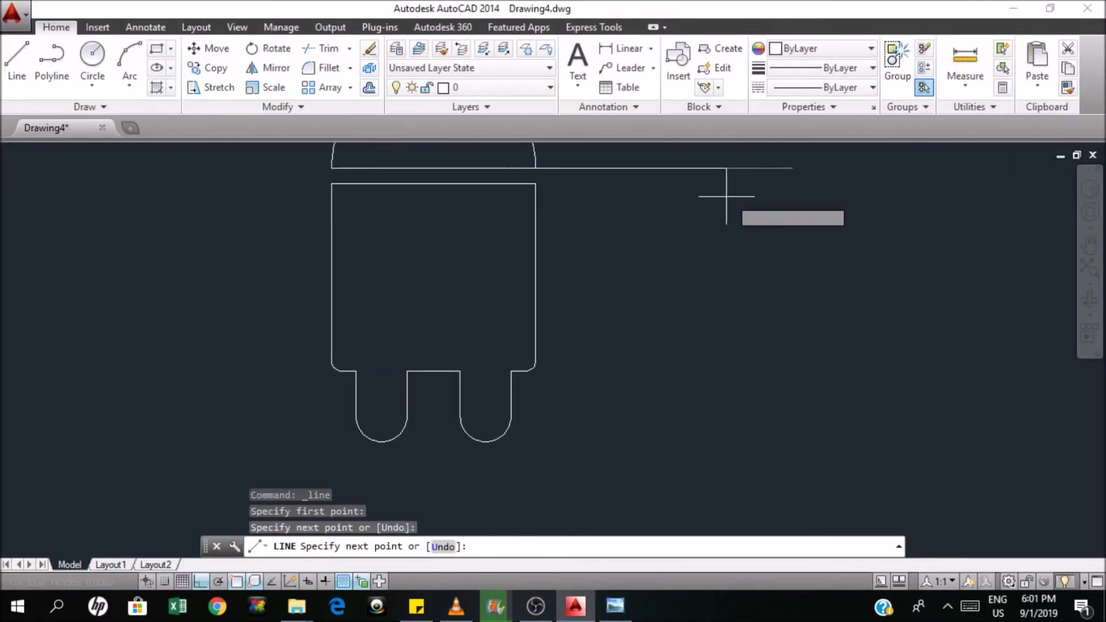
key("Escape")
Offset the horizontal line beside the head 6.36 downward.
left_click(369, 87)
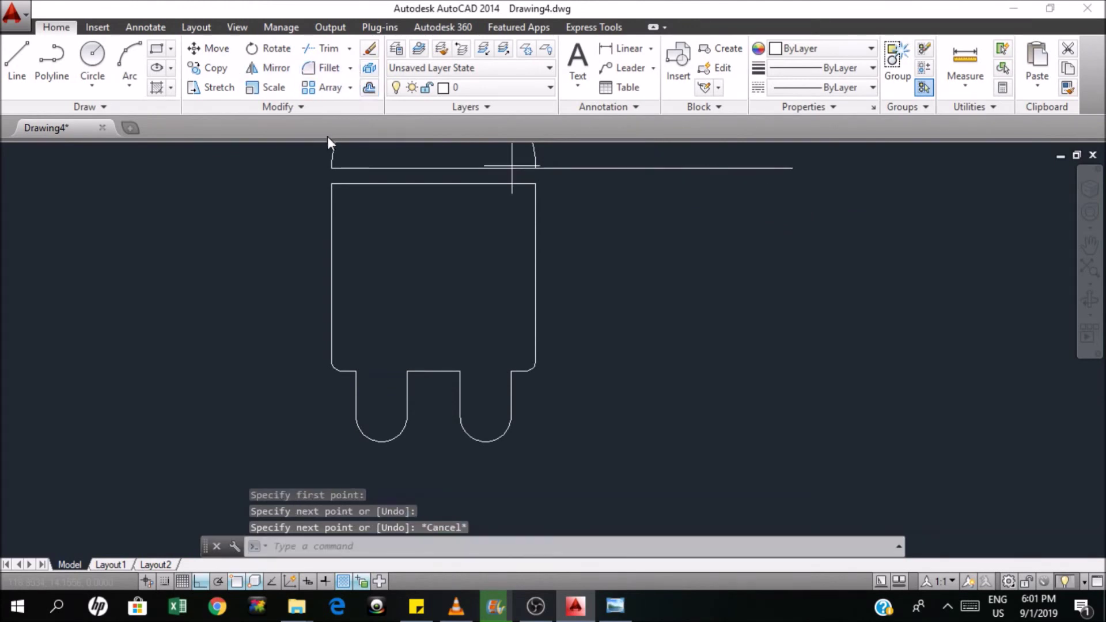
type("6.36")
key("Return")
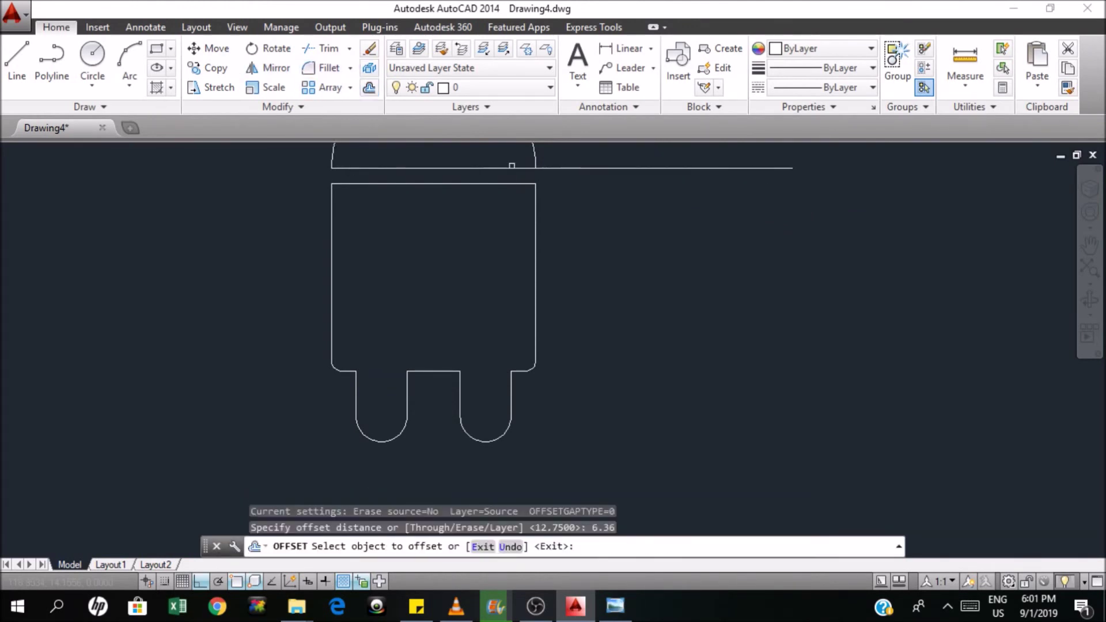
left_click(641, 168)
left_click(710, 275)
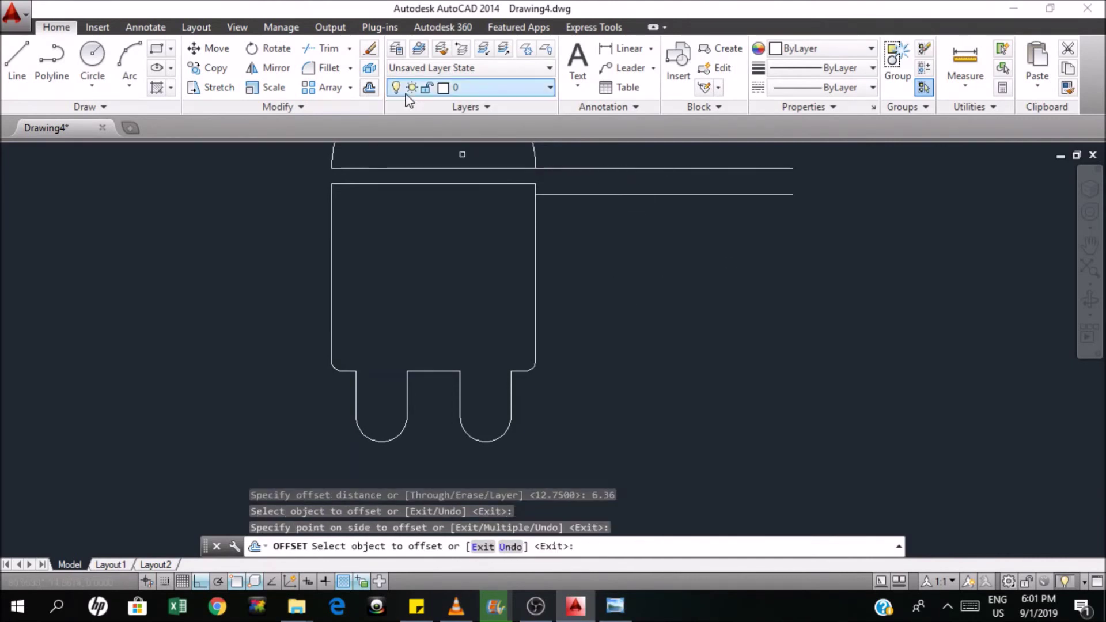
key("Return")
key("Return")
key("Escape")
Draw a vertical centre line from the midpoint of the body's upper edge down past the legs.
type("l")
key("Return")
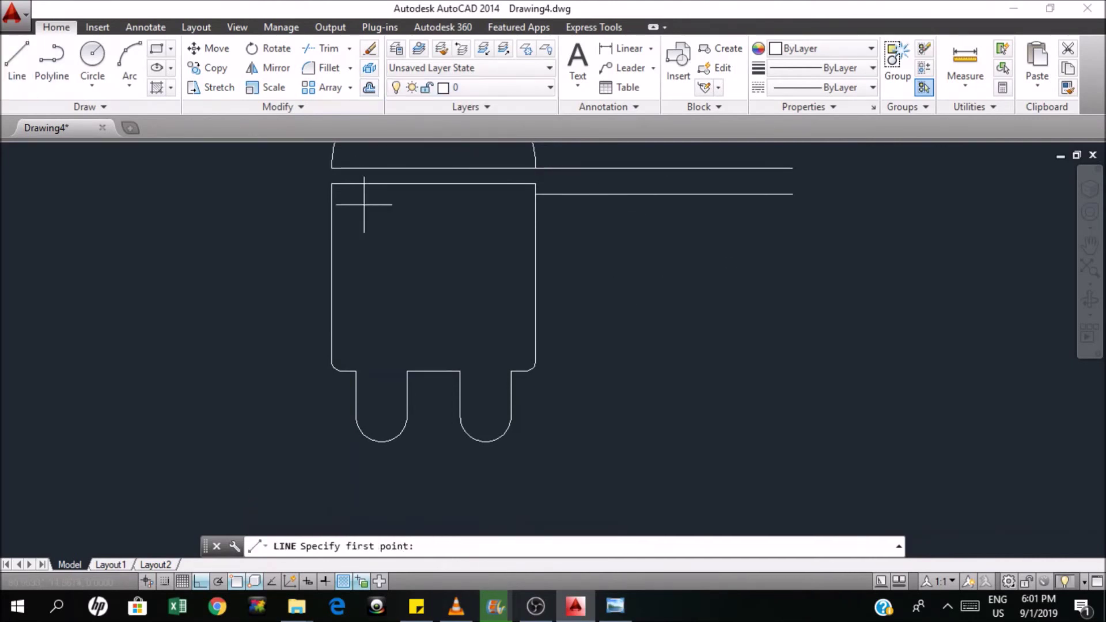
left_click(433, 181)
left_click(434, 479)
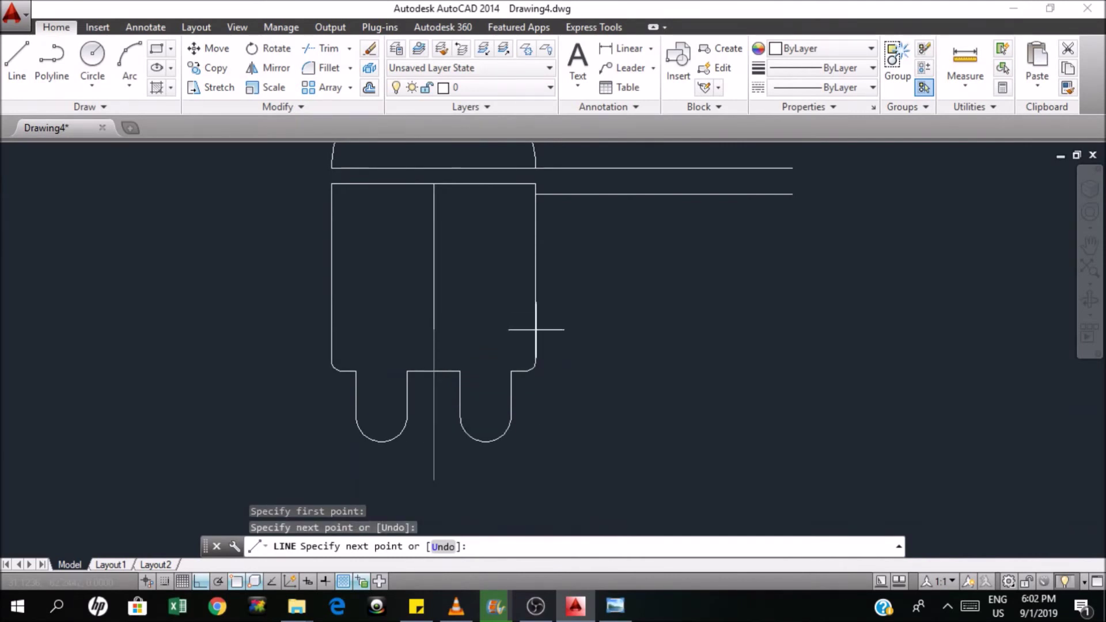
key("Return")
Check the spacing between the arms in the reference drawing and offset the vertical centre line 32.1 to the right.
type("o")
key("Return")
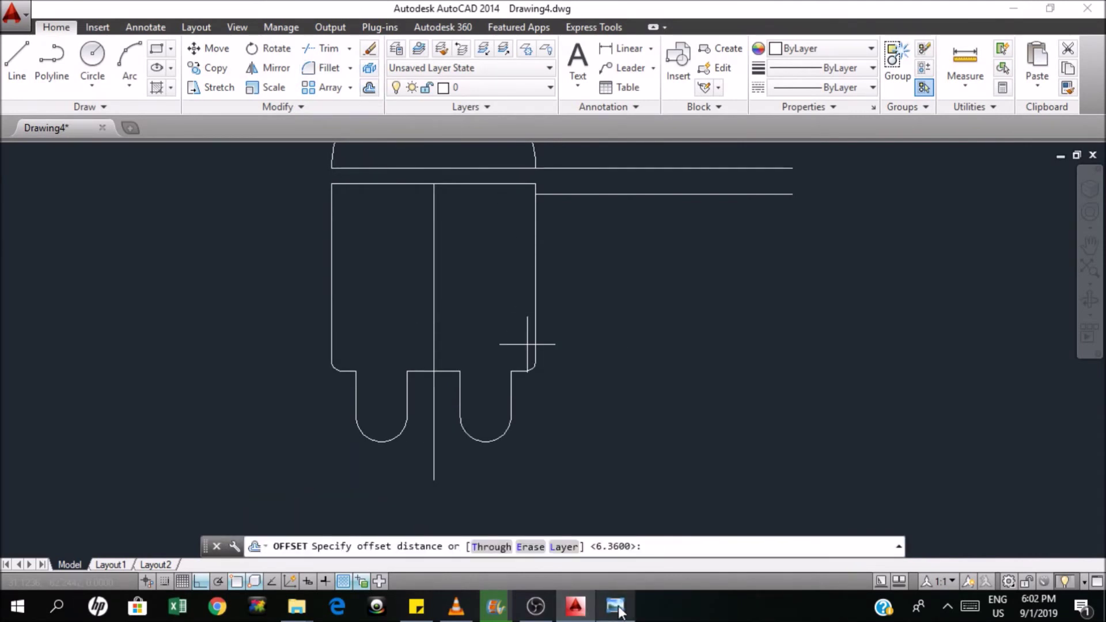
key("alt+Tab")
scroll(588, 393, "down", 2)
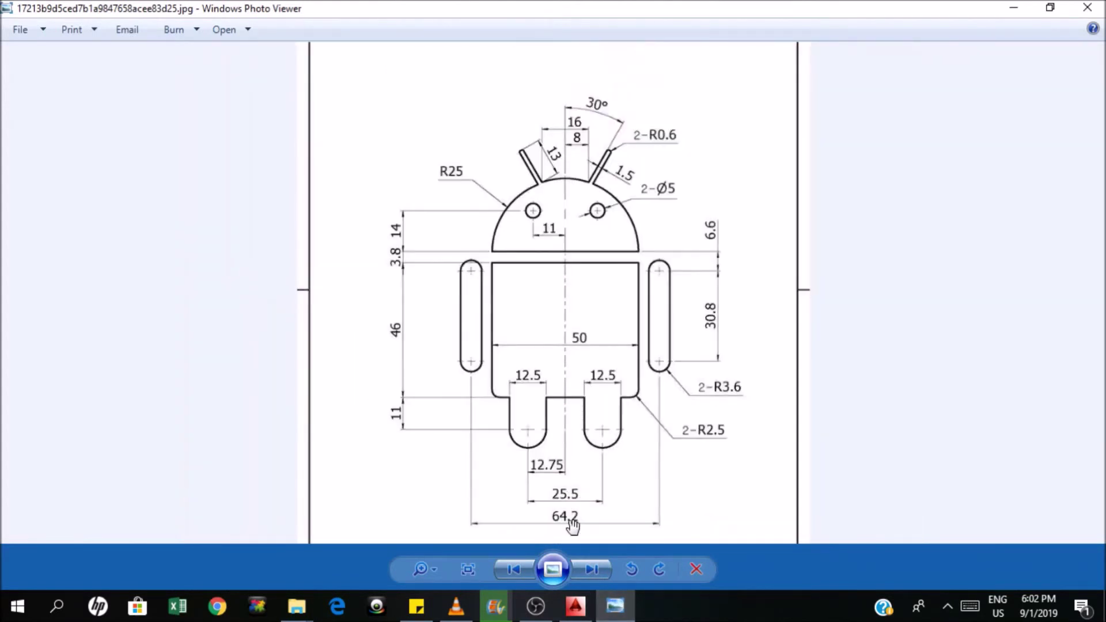
scroll(572, 525, "up", 2)
left_click(576, 606)
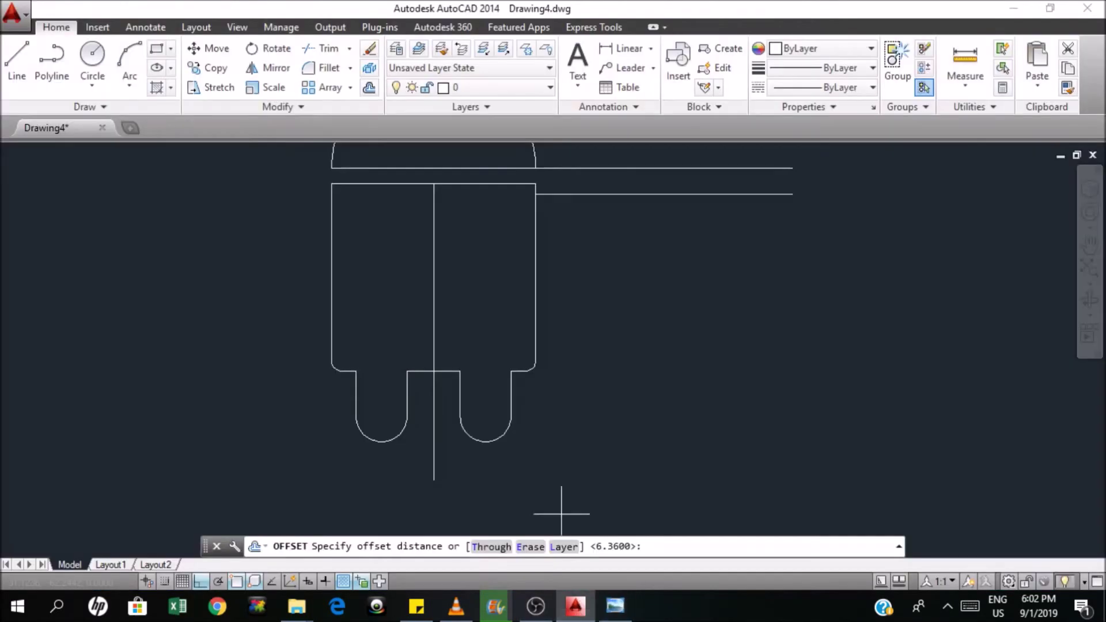
type("32.1")
key("Return")
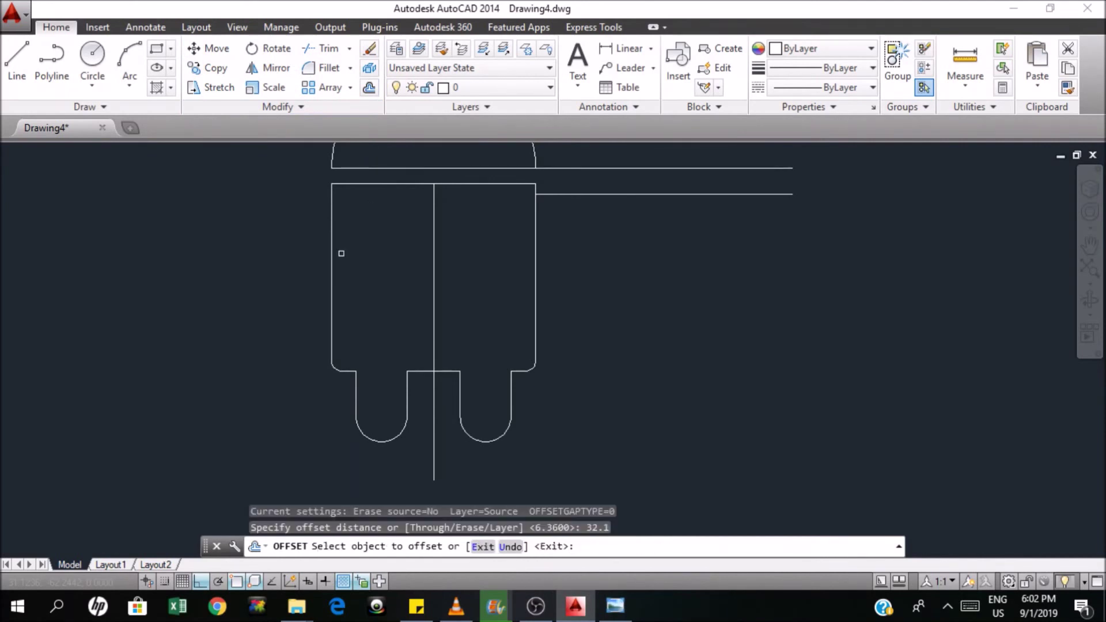
Check the arm radius in the reference drawing and draw a radius 3.6 circle where the offset vertical line crosses the lower horizontal line.
key("alt+Tab")
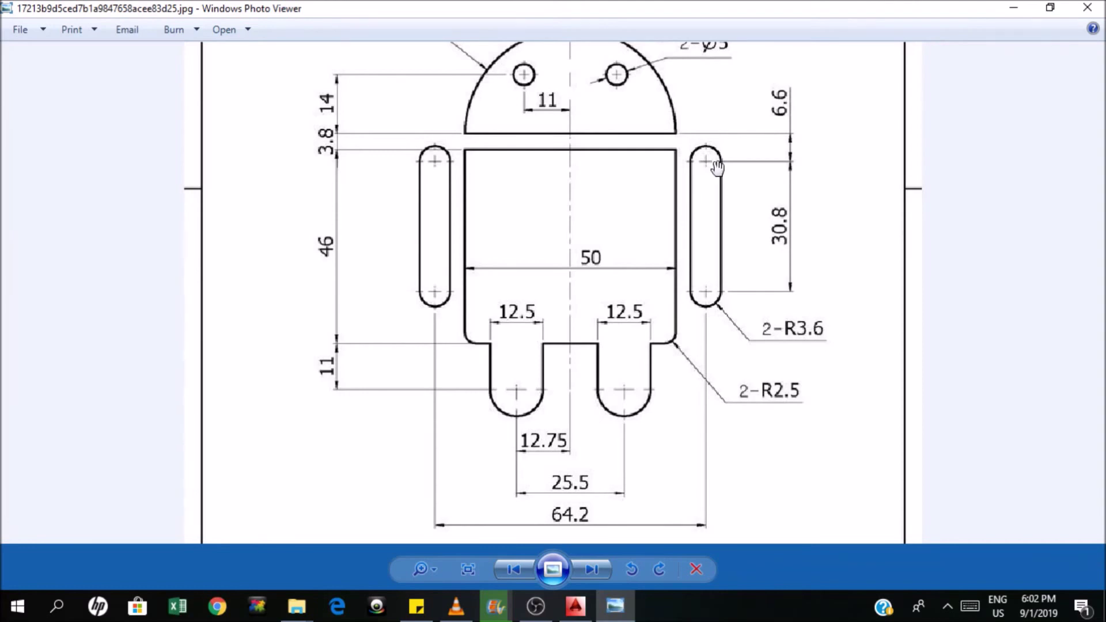
left_click(575, 606)
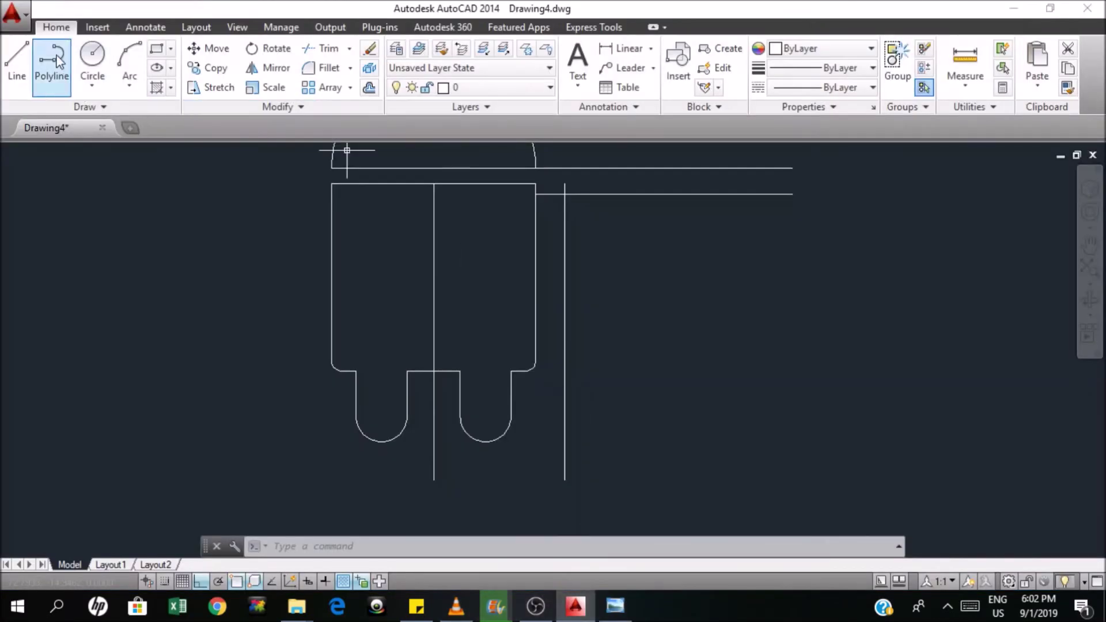
left_click(92, 56)
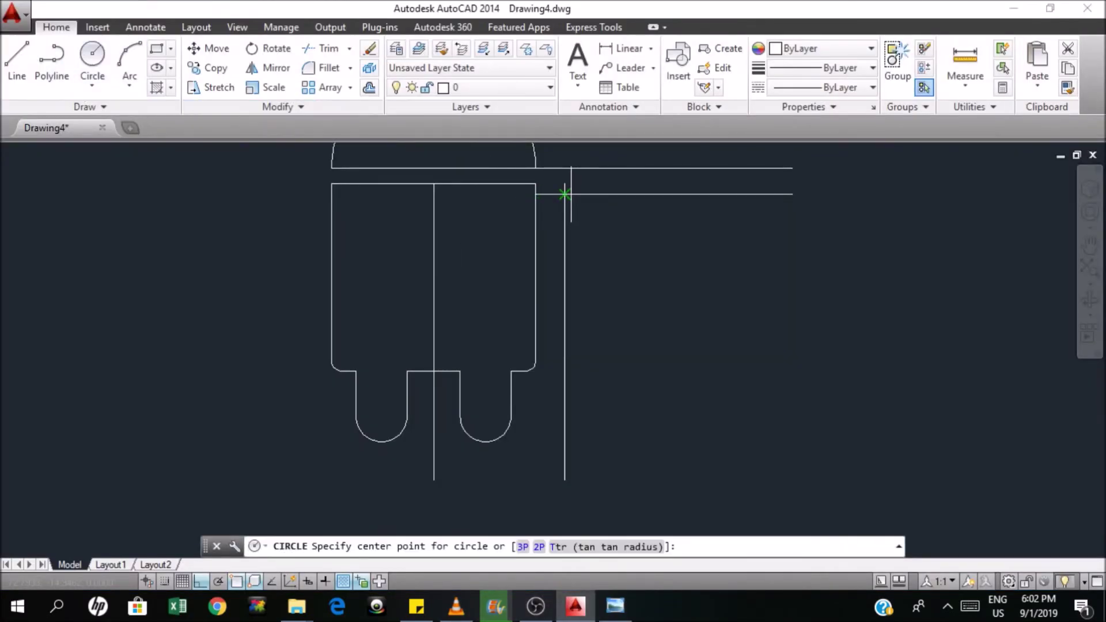
left_click(565, 194)
type("3.6")
key("Return")
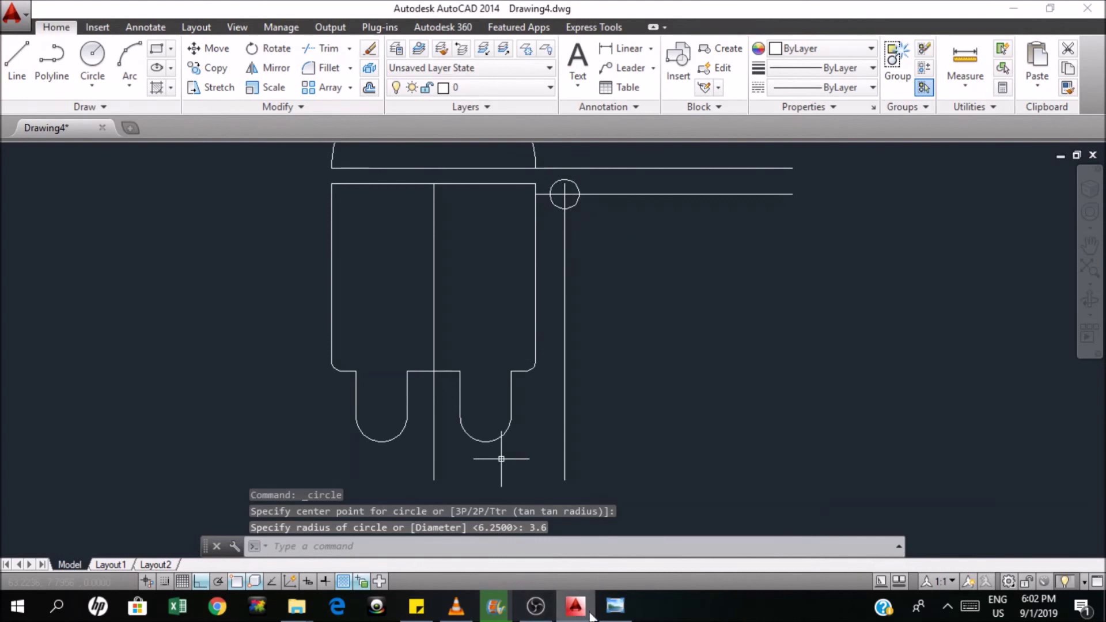
Check the arm length in the reference drawing and copy the arm circle 30.8 straight down from its centre.
left_click(615, 606)
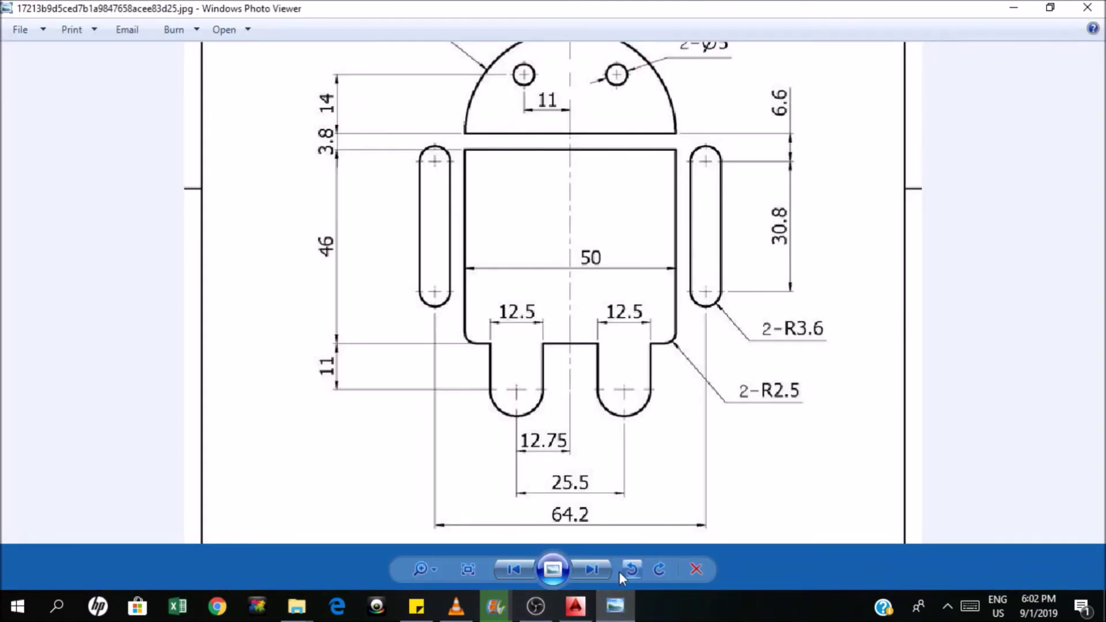
left_click(576, 606)
left_click(574, 204)
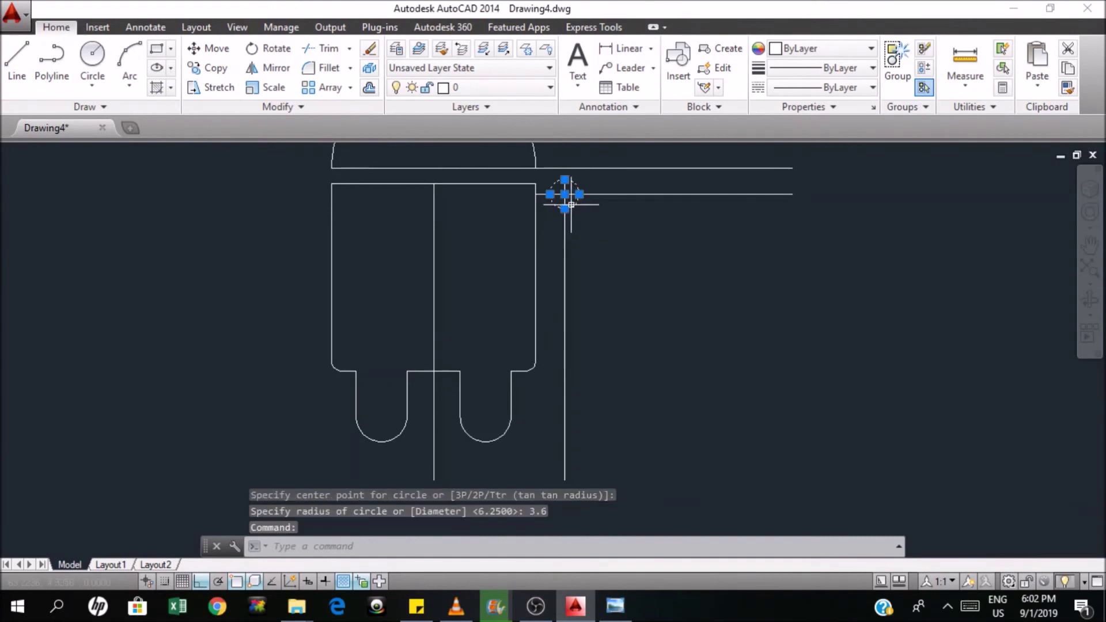
left_click(213, 68)
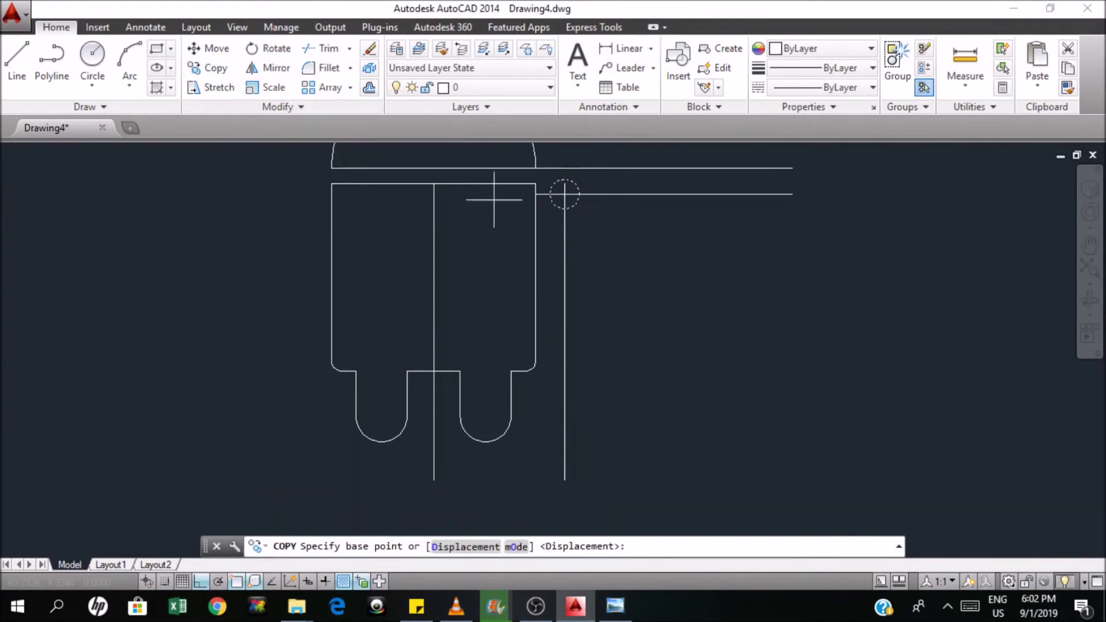
left_click(564, 194)
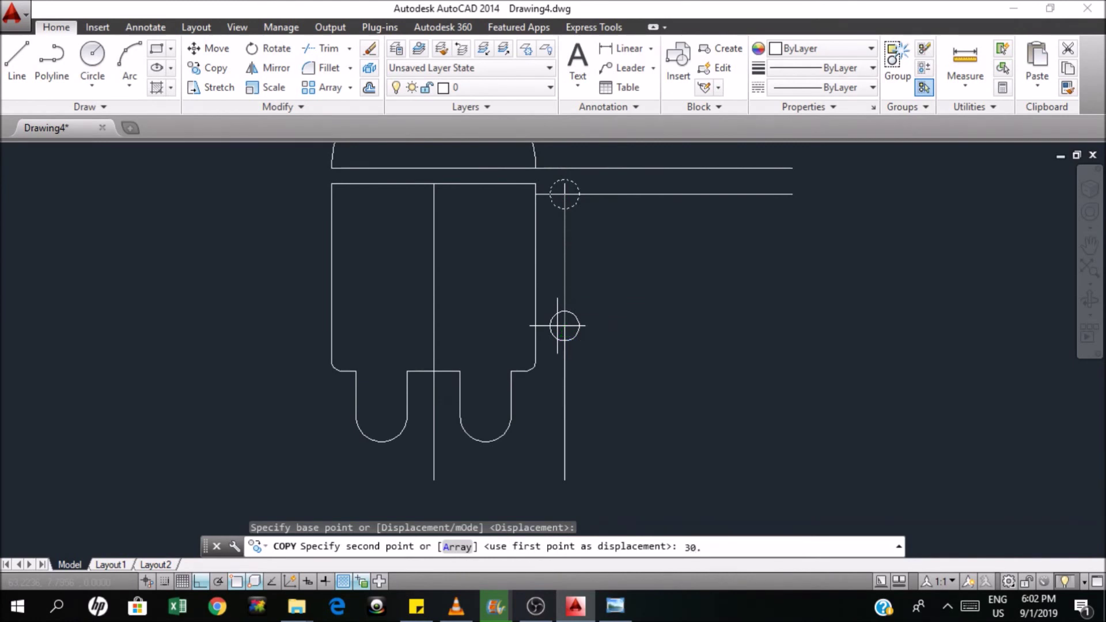
left_click(615, 606)
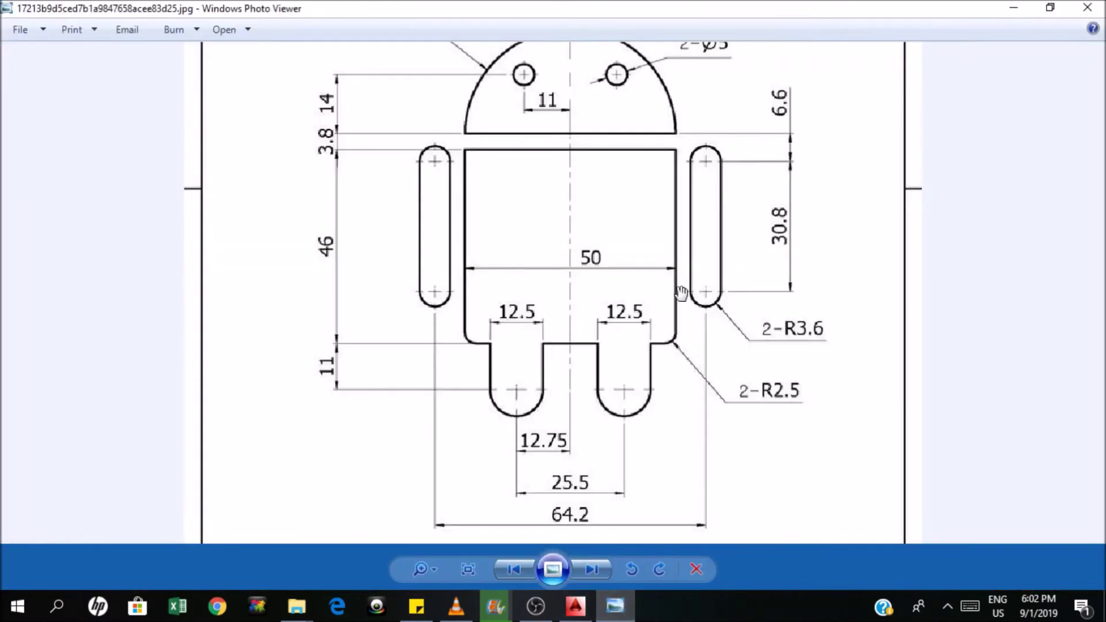
left_click(575, 607)
type("30.")
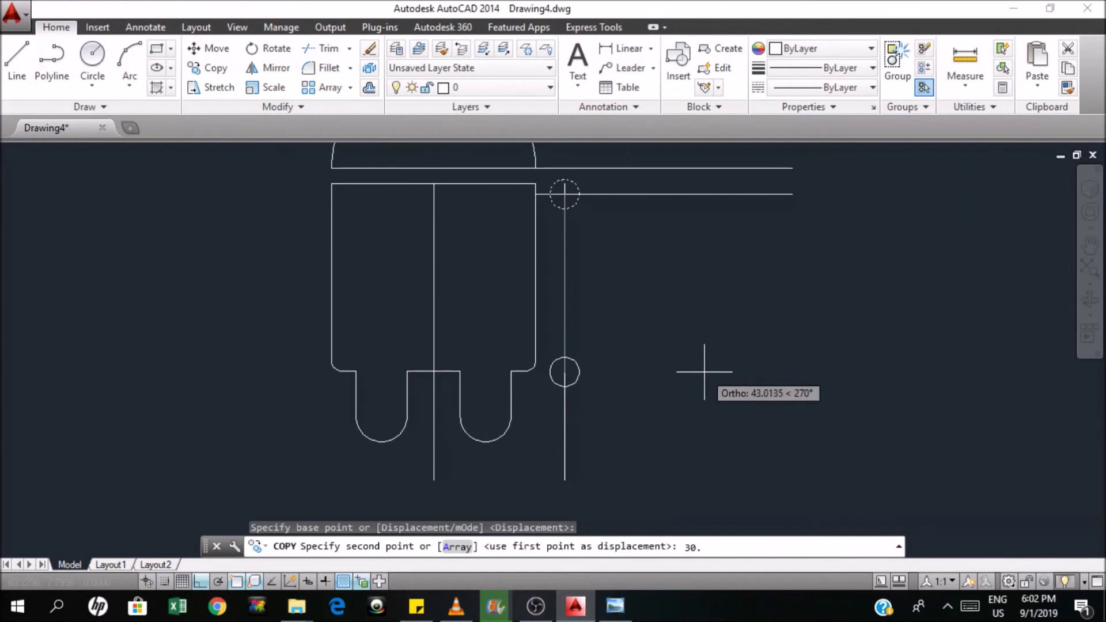
type("8")
key("Return")
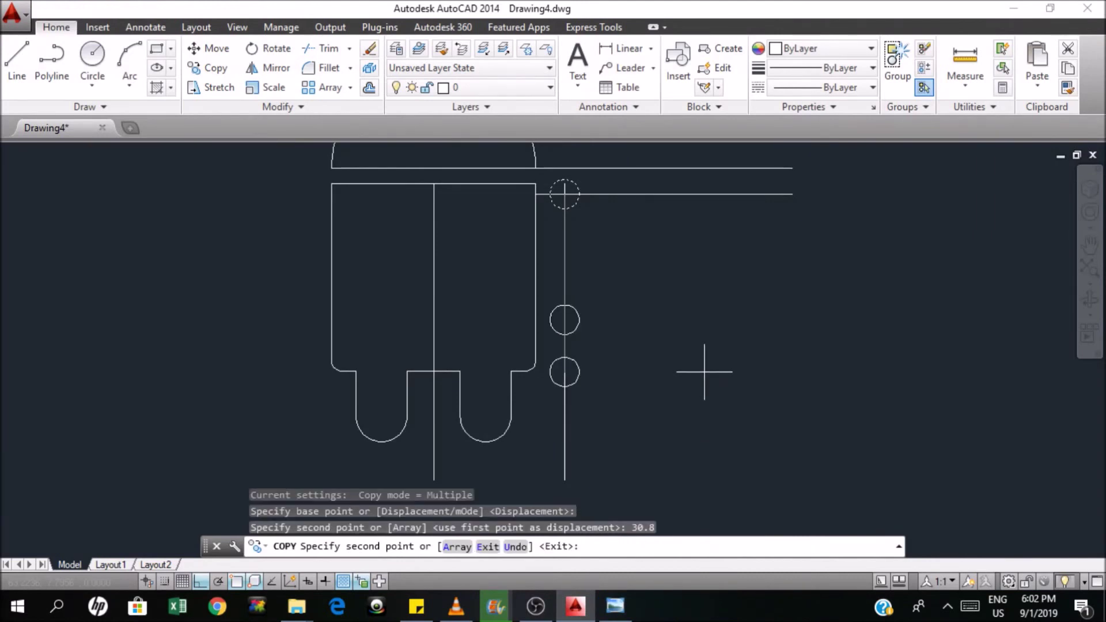
key("Return")
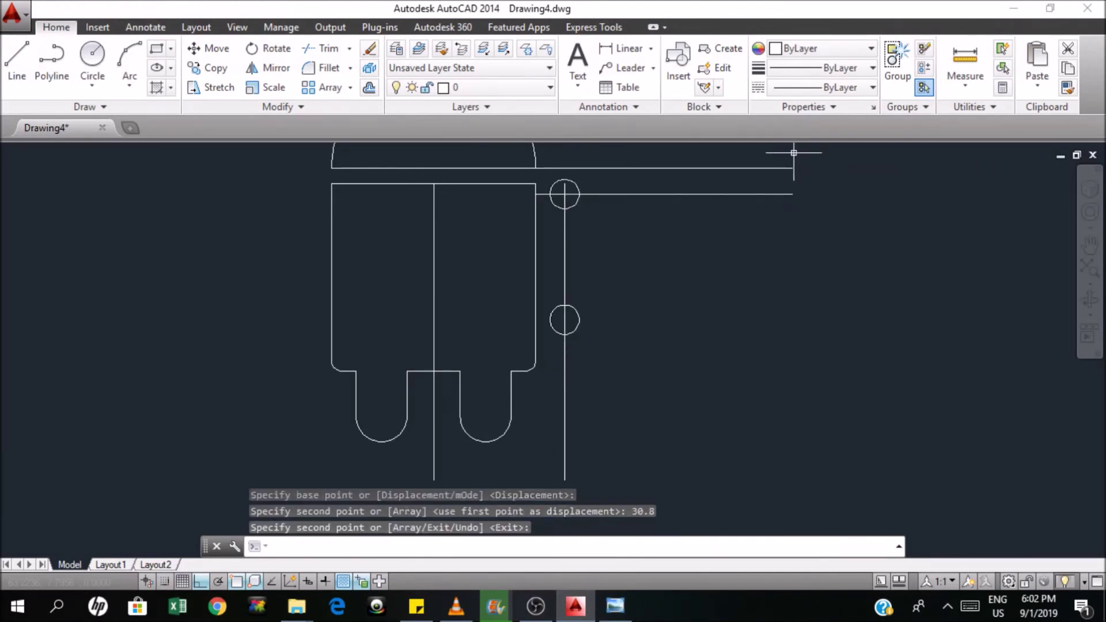
Delete the vertical and horizontal construction lines that cross at the upper arm circle.
left_click(631, 386)
left_click(545, 407)
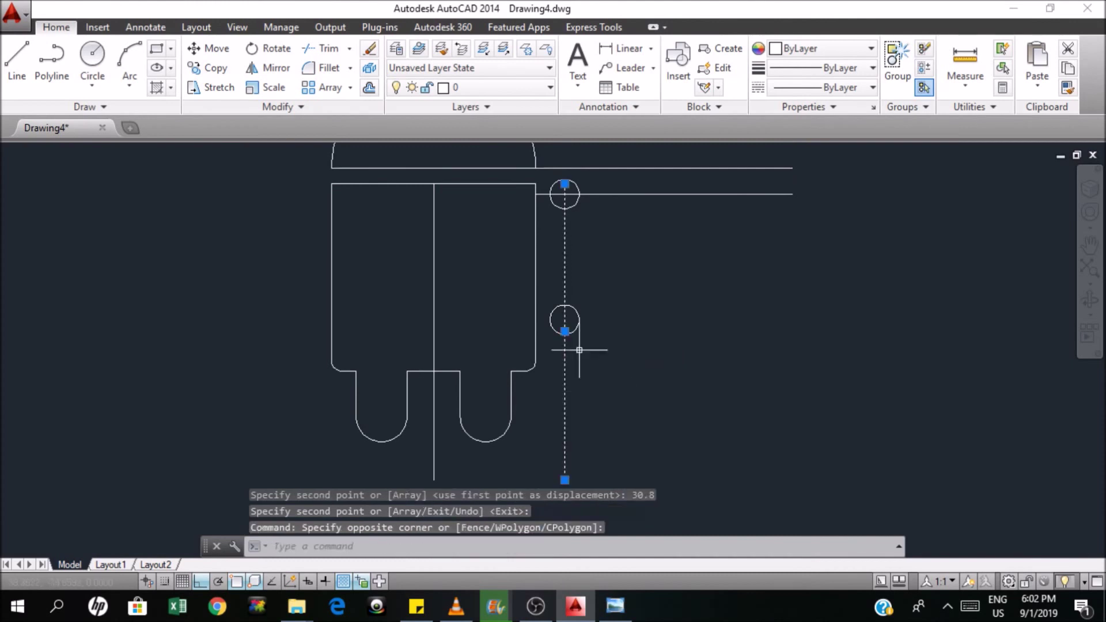
left_click(651, 188)
left_click(630, 222)
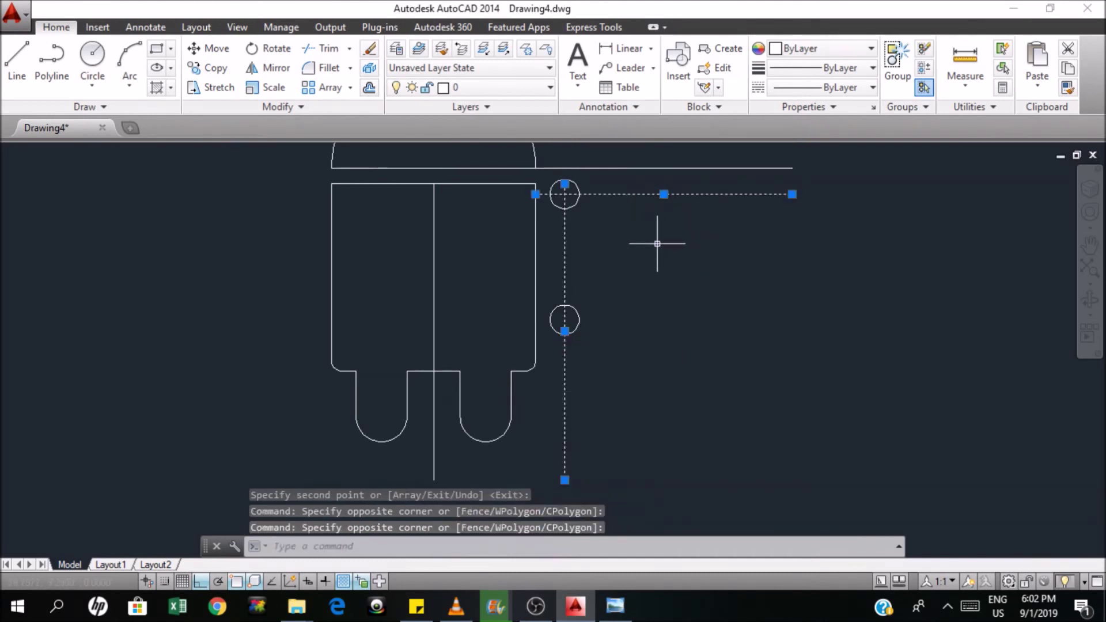
key("Delete")
Draw two vertical lines joining the right and left quadrants of the upper and lower arm circles.
left_click(17, 61)
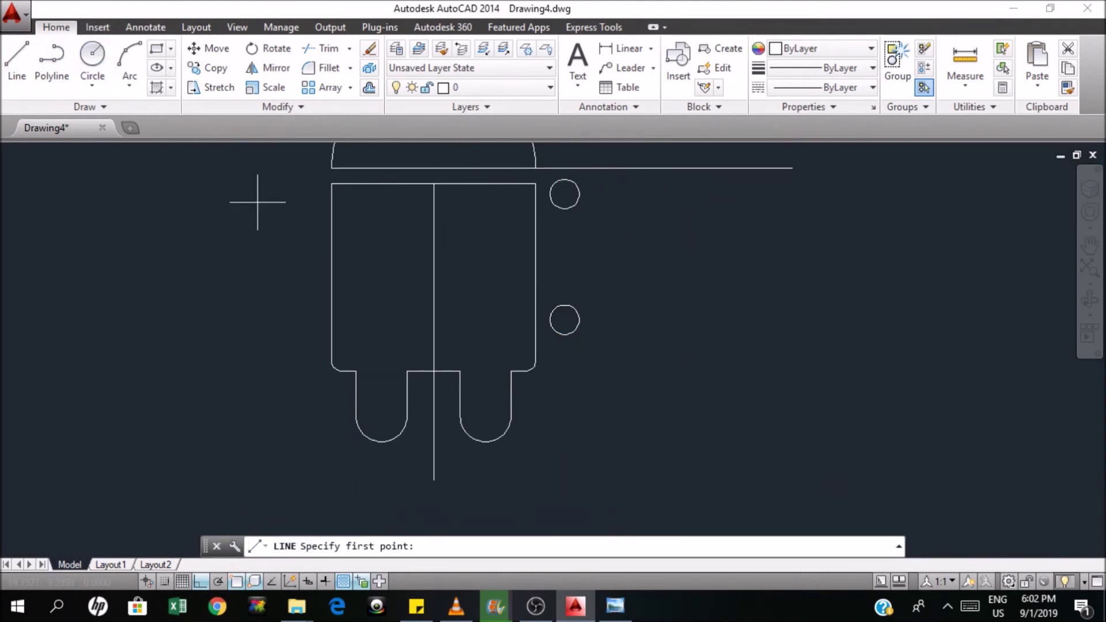
left_click(577, 195)
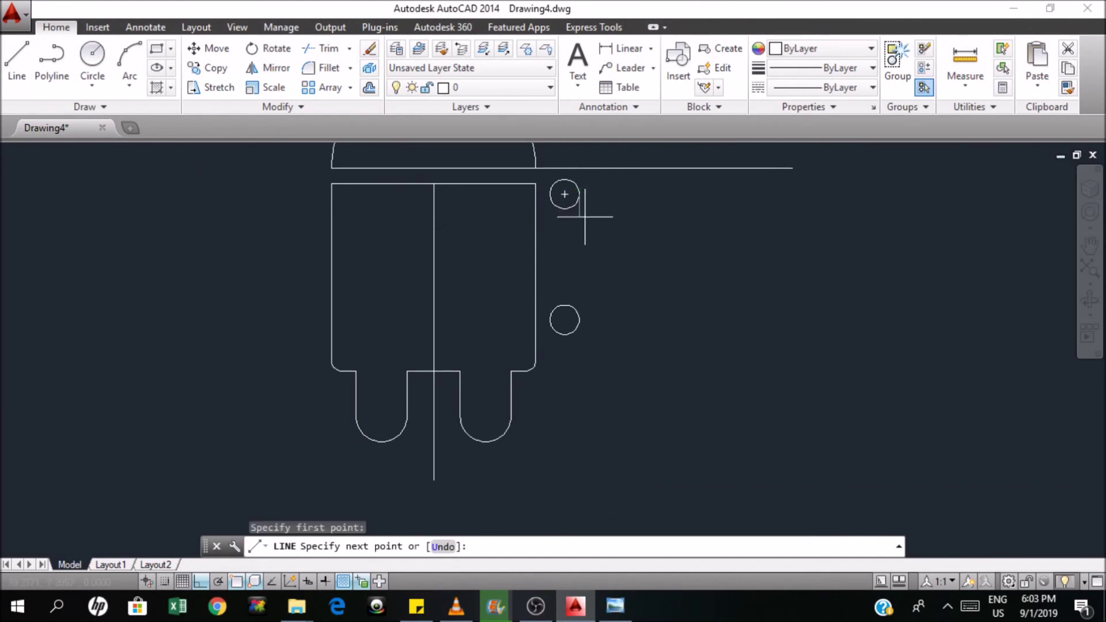
left_click(581, 318)
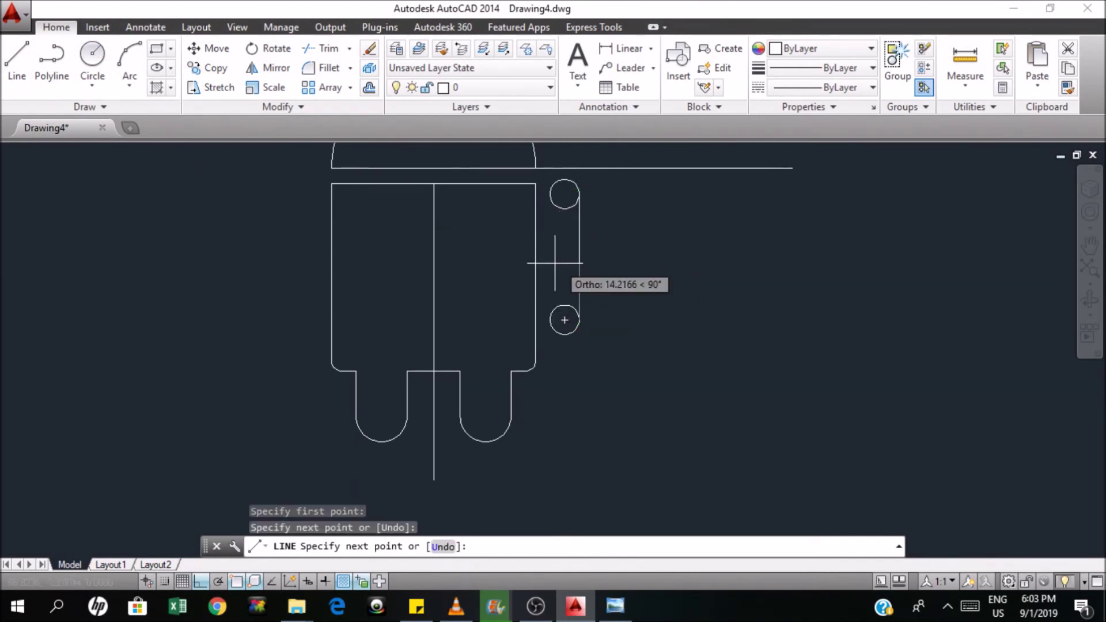
key("Return")
key("Return")
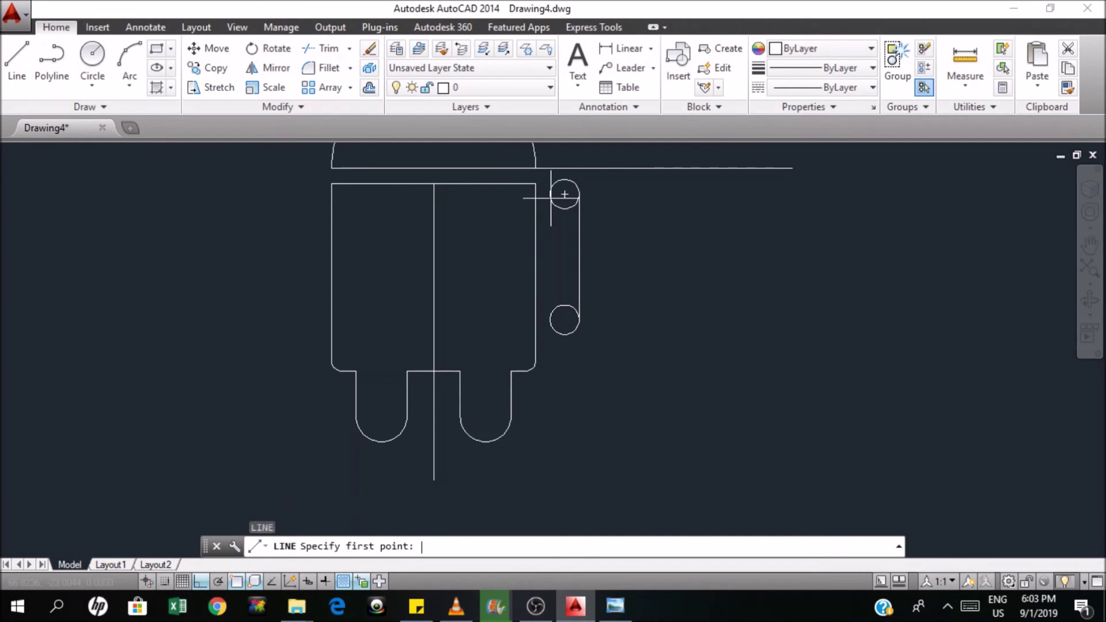
left_click(550, 194)
left_click(550, 319)
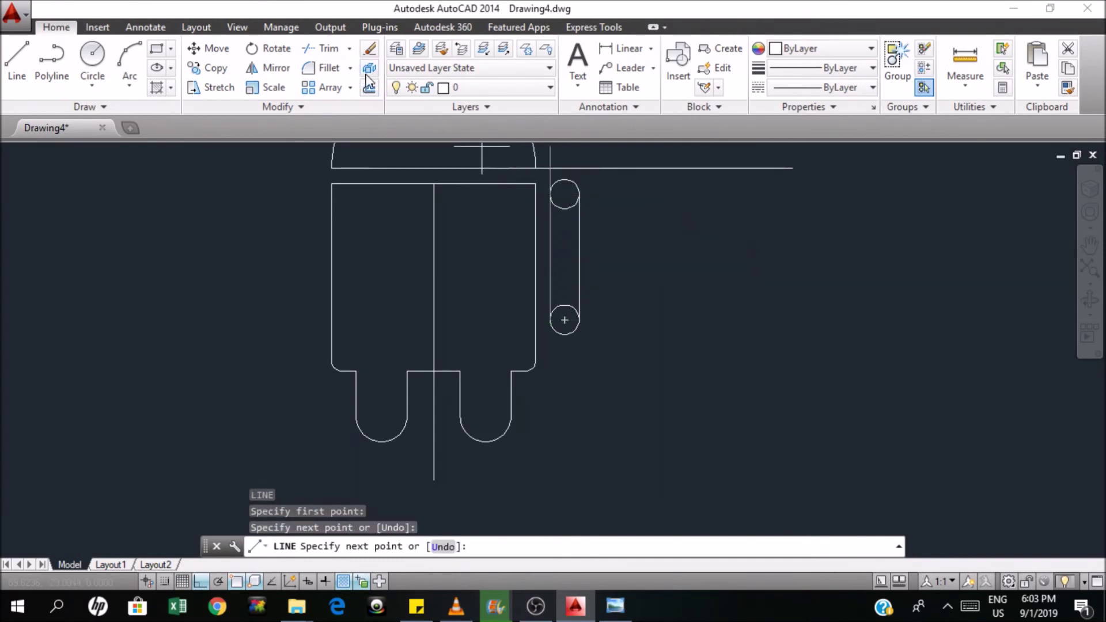
Trim away the inner halves of both arm circles to leave a rounded slot outline.
left_click(328, 56)
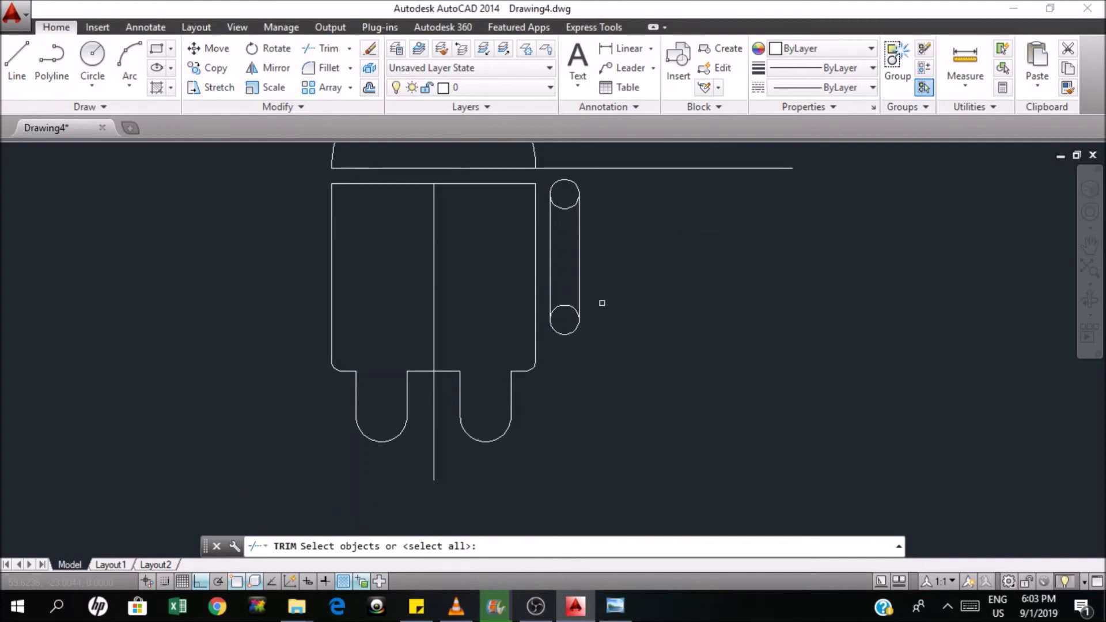
key("Return")
left_click(569, 304)
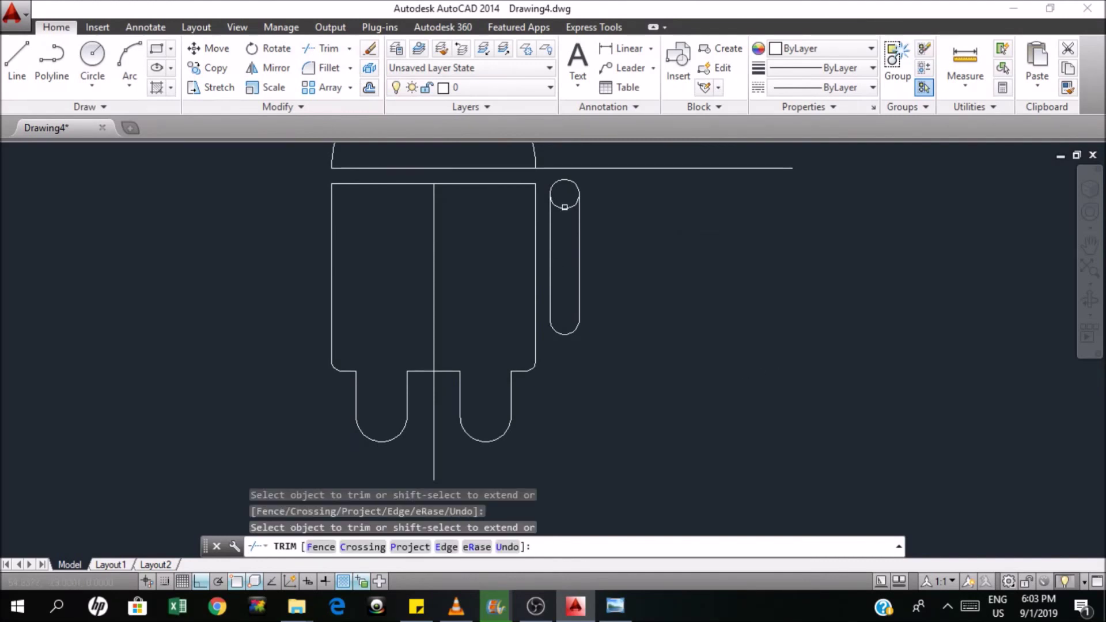
key("Escape")
Delete the horizontal construction line beside the head and the vertical centre line through the body.
left_click(644, 202)
left_click(632, 154)
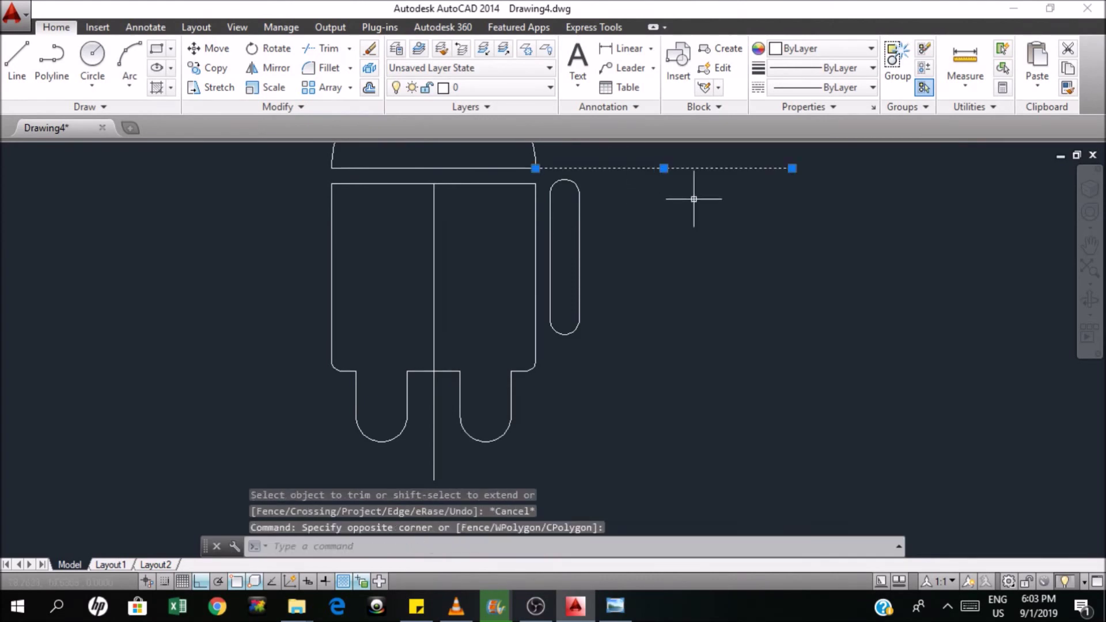
key("Delete")
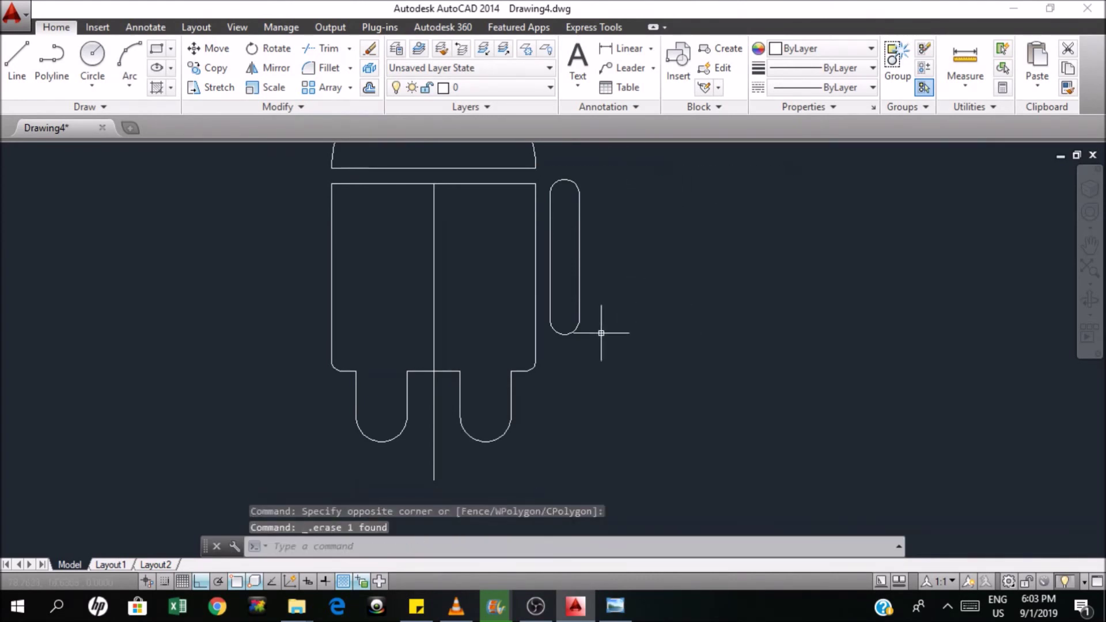
left_click(473, 478)
left_click(418, 454)
key("Delete")
Mirror the finished arm about a vertical line through the midpoint of the body's upper edge, keeping the original.
left_click(237, 27)
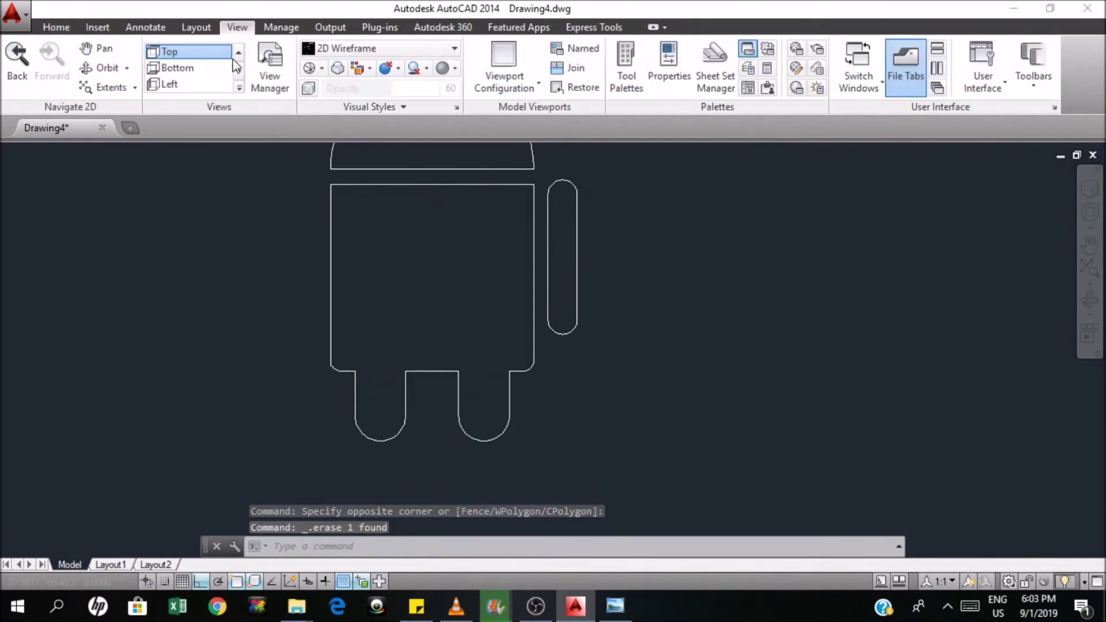
left_click(173, 51)
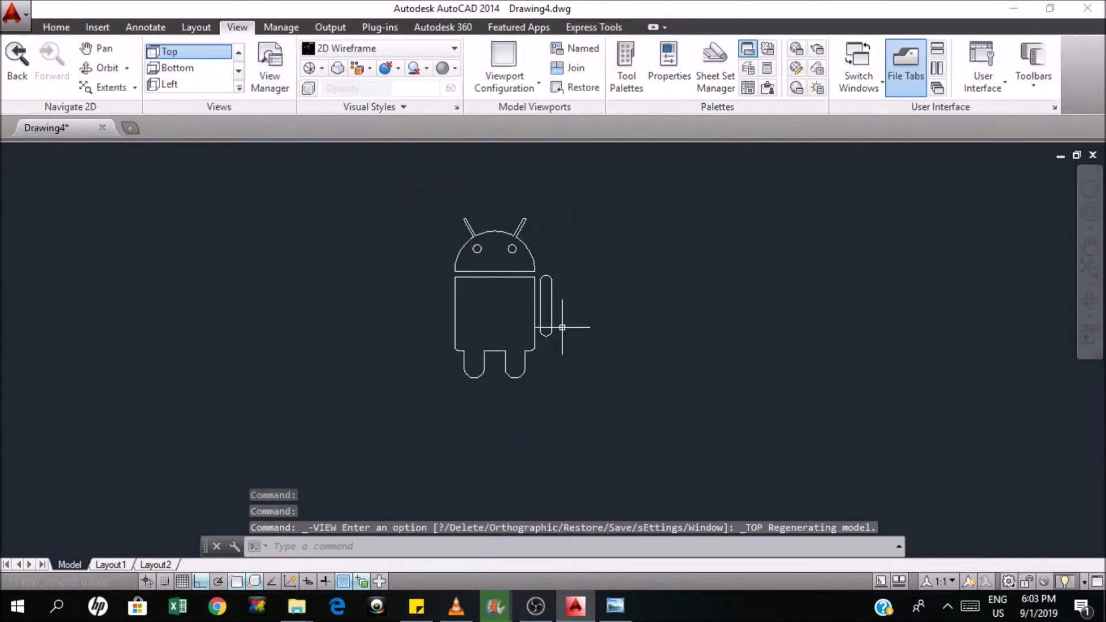
scroll(544, 317, "up", 2)
left_click(625, 372)
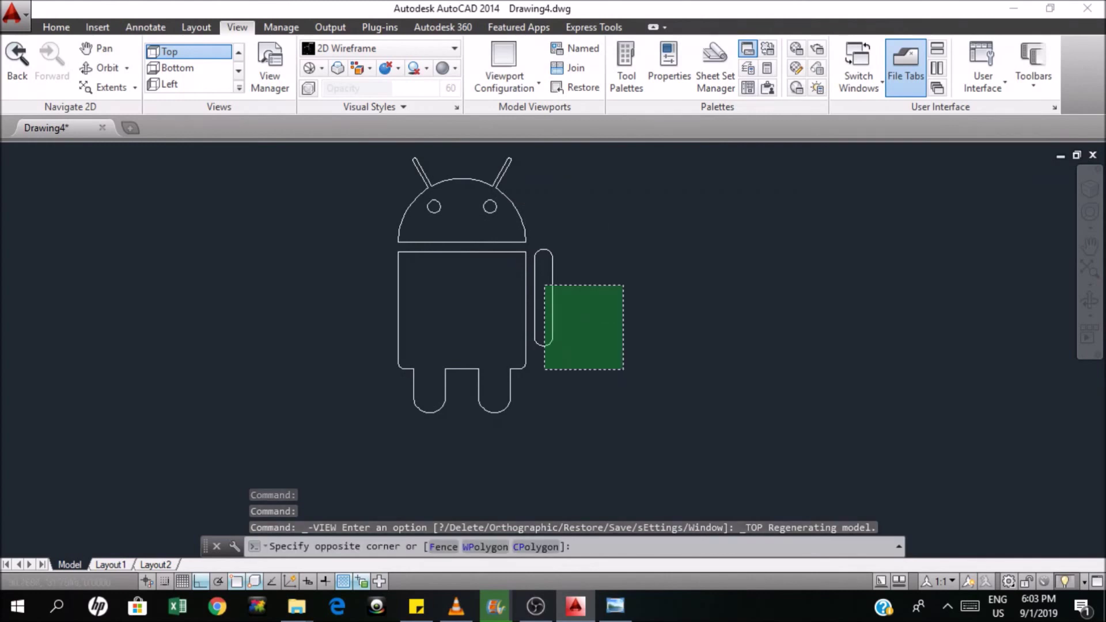
left_click(529, 240)
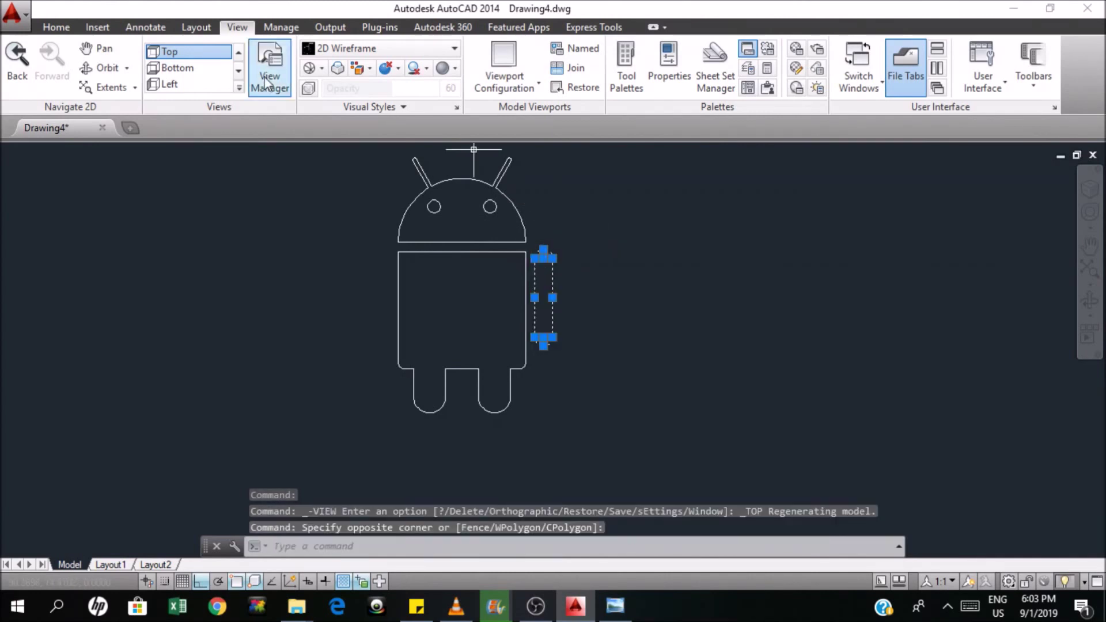
left_click(55, 28)
left_click(276, 68)
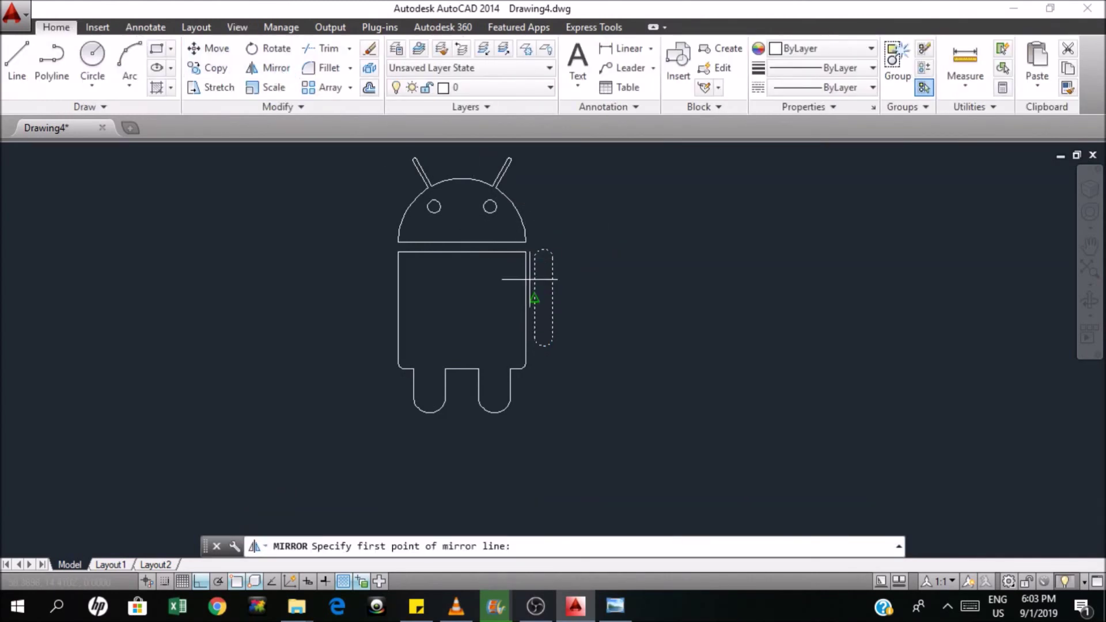
left_click(462, 252)
left_click(459, 448)
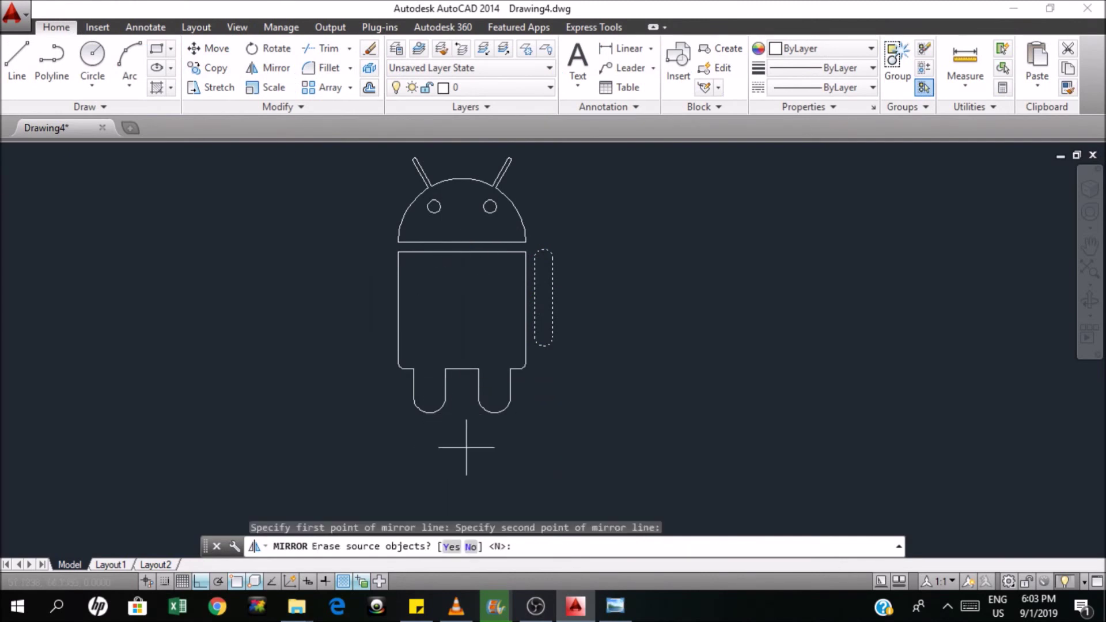
key("Return")
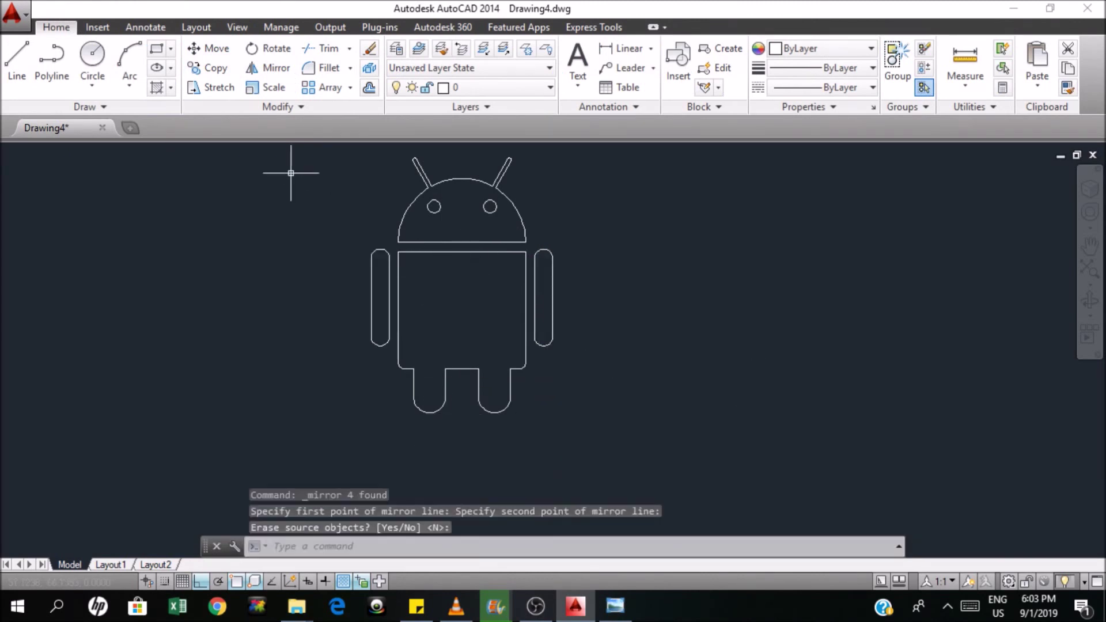
scroll(300, 178, "up", 2)
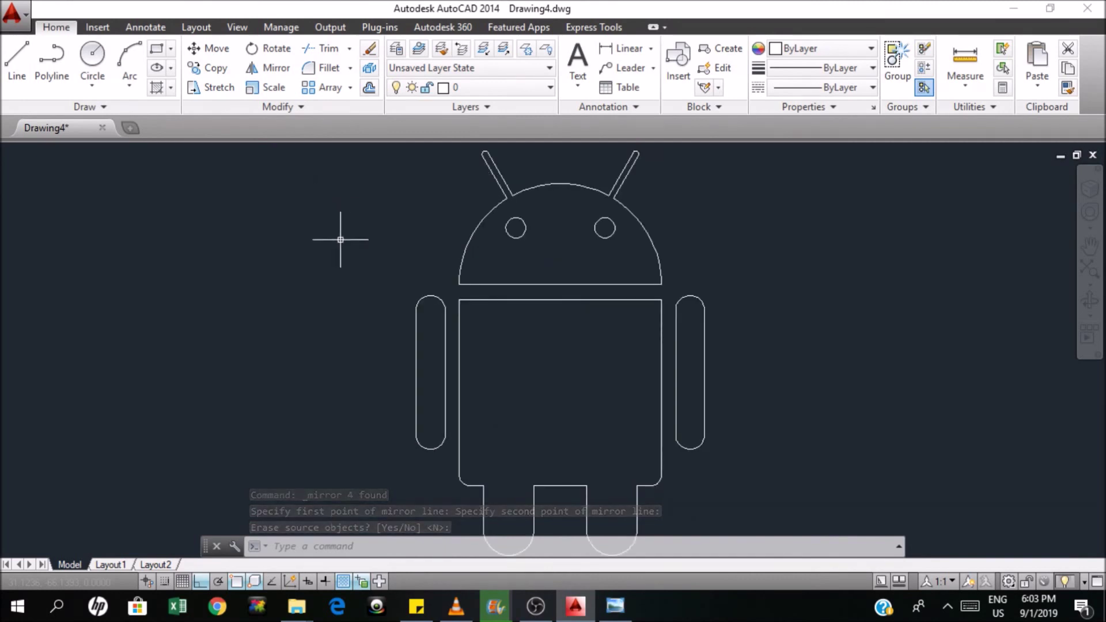
scroll(339, 223, "down", 2)
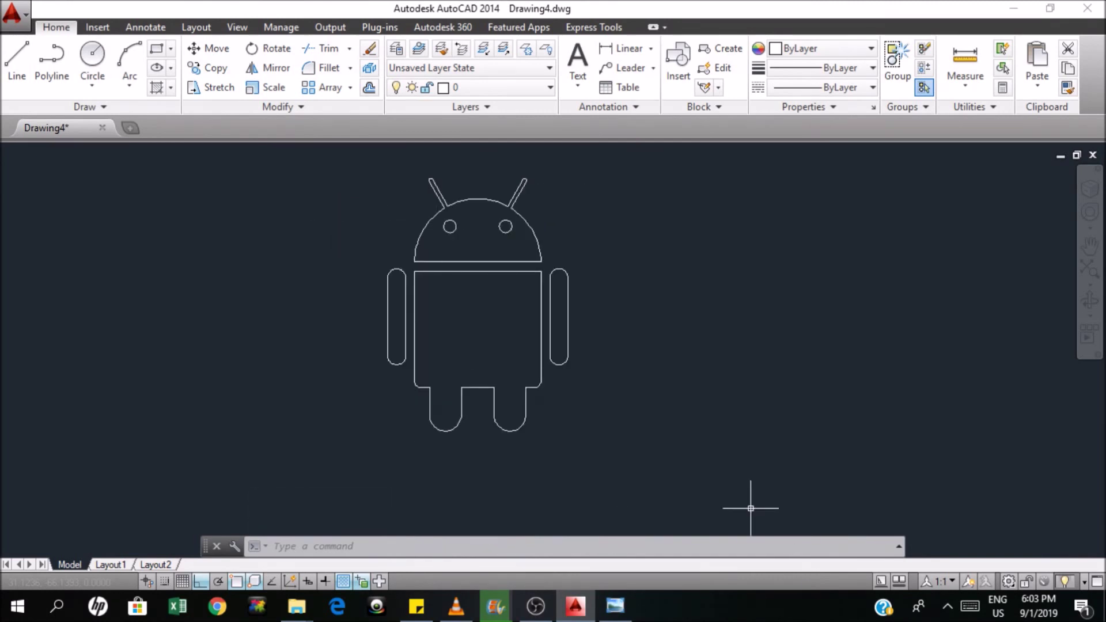